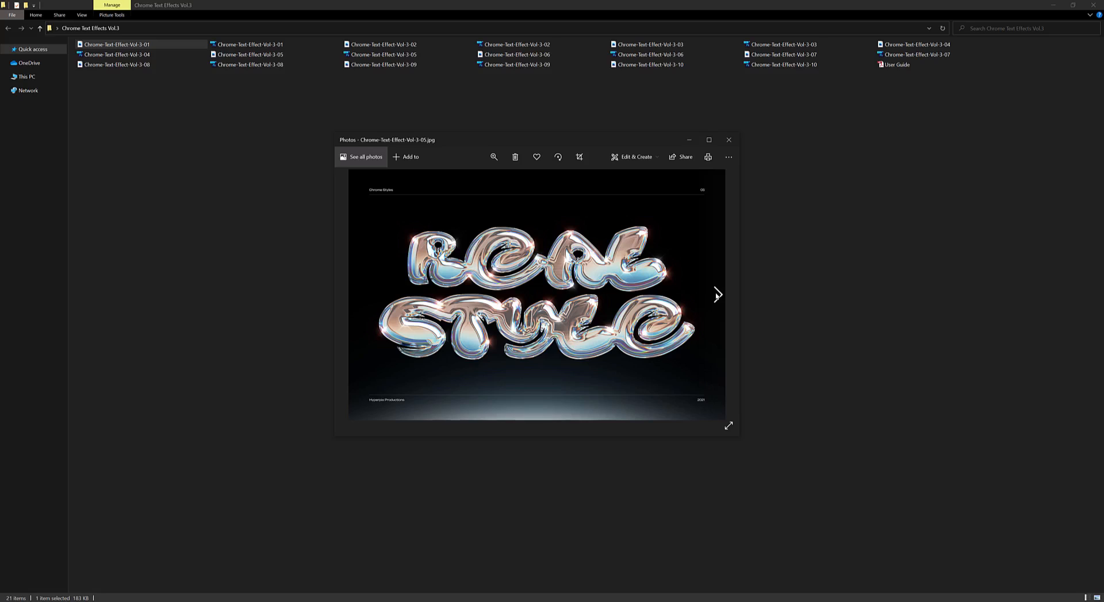
# Browse the chrome text effect preview images through Chrome-Text-Effect-Vol-3-10.jpg, and close the image viewer
pyautogui.click(717, 295)
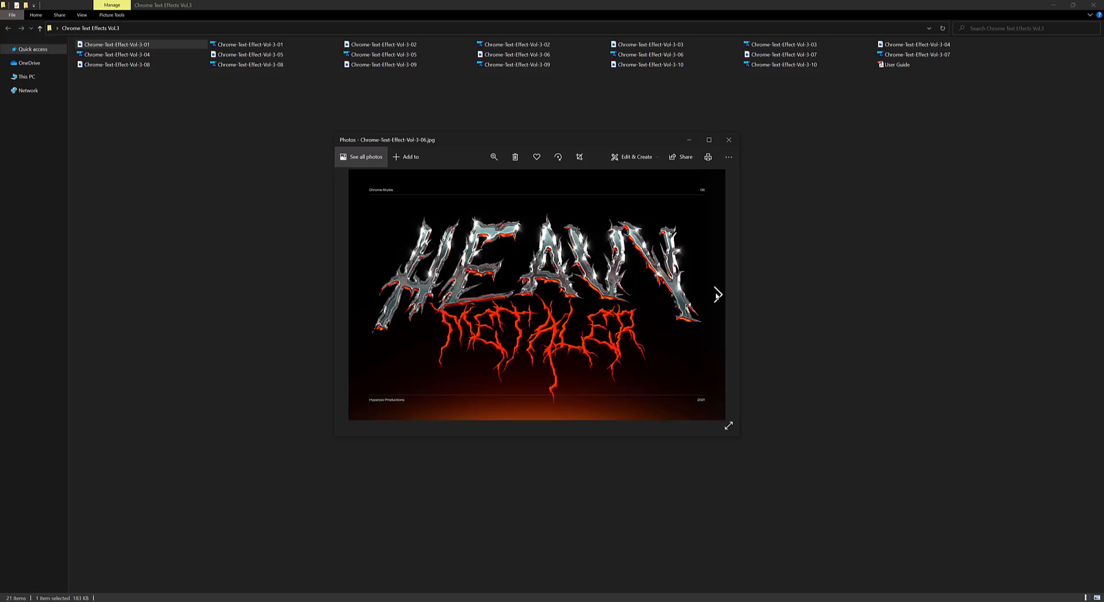
pyautogui.click(717, 296)
pyautogui.click(717, 295)
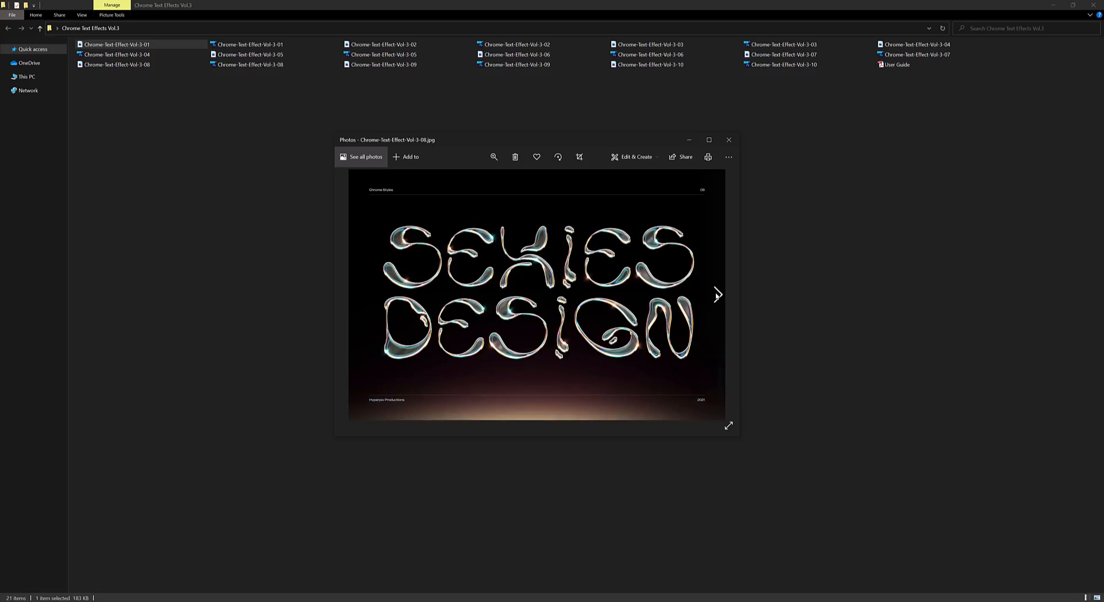
pyautogui.click(717, 295)
pyautogui.click(716, 295)
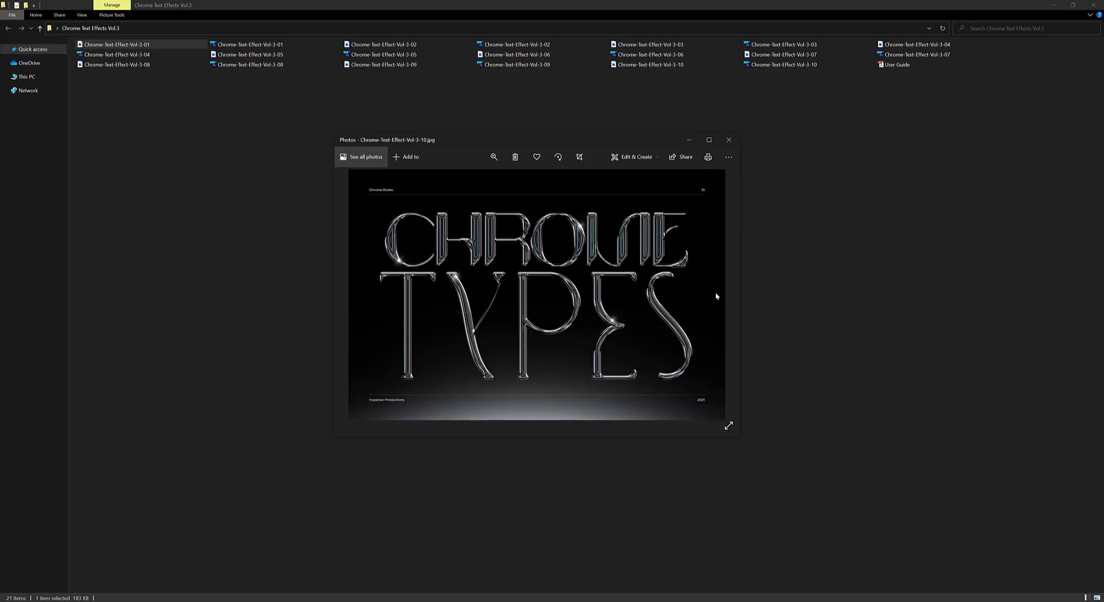
pyautogui.click(728, 140)
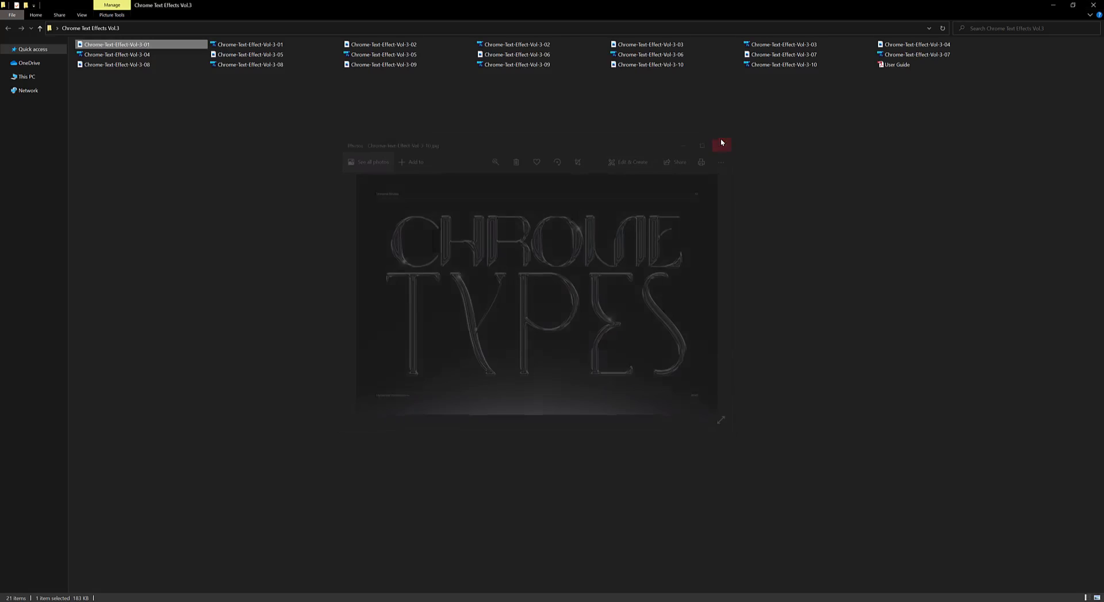
# Open the User Guide PDF, review its video instruction and Fonts Used pages, and close it
pyautogui.doubleClick(890, 65)
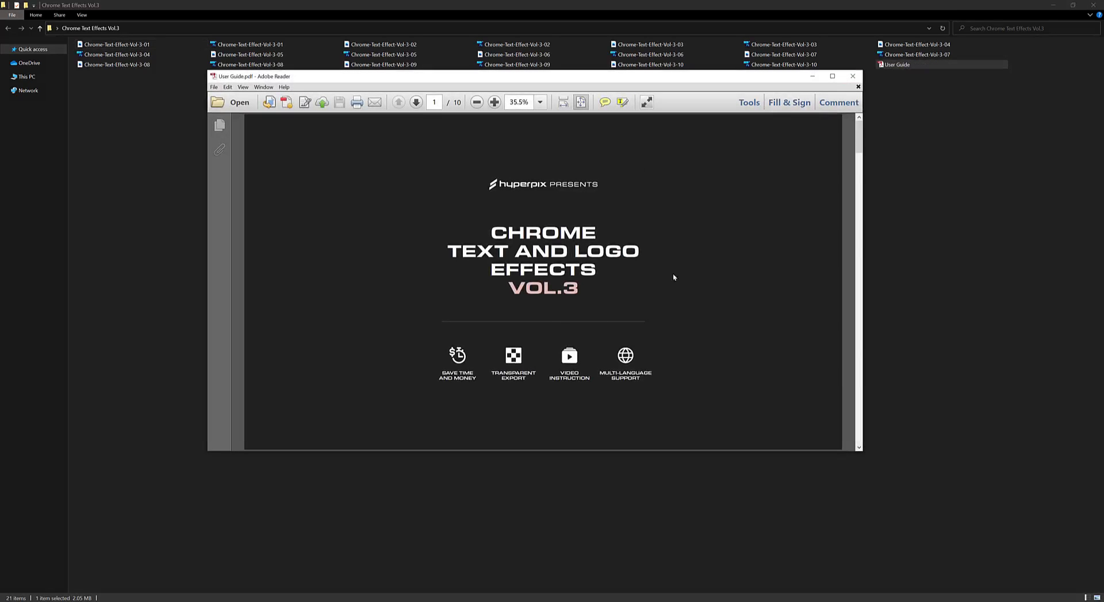
pyautogui.scroll(-2, 661, 267)
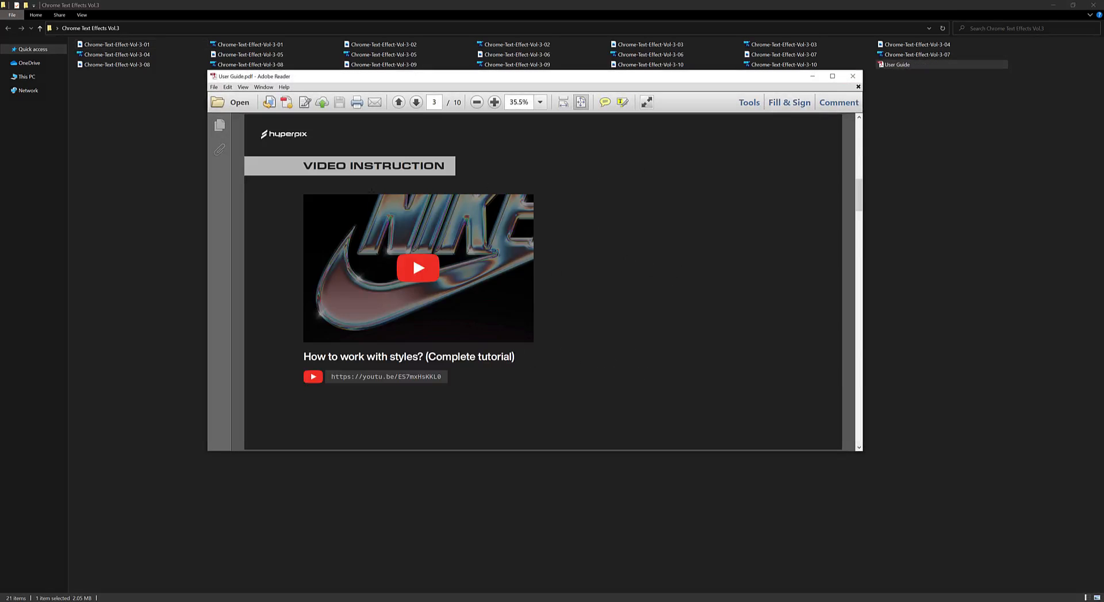
pyautogui.scroll(-1, 556, 194)
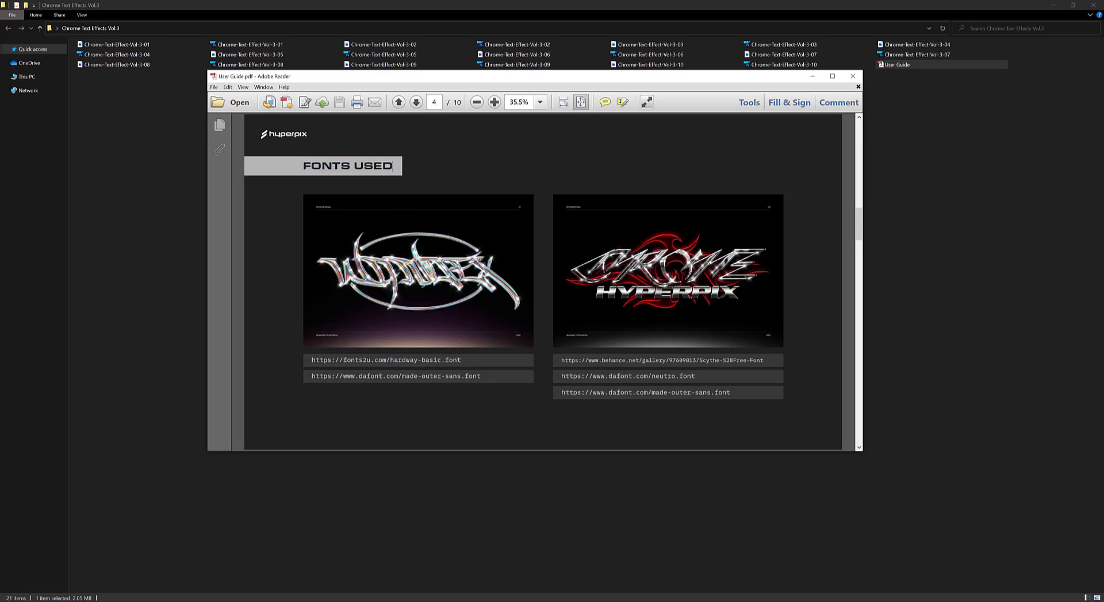
pyautogui.scroll(-2, 523, 382)
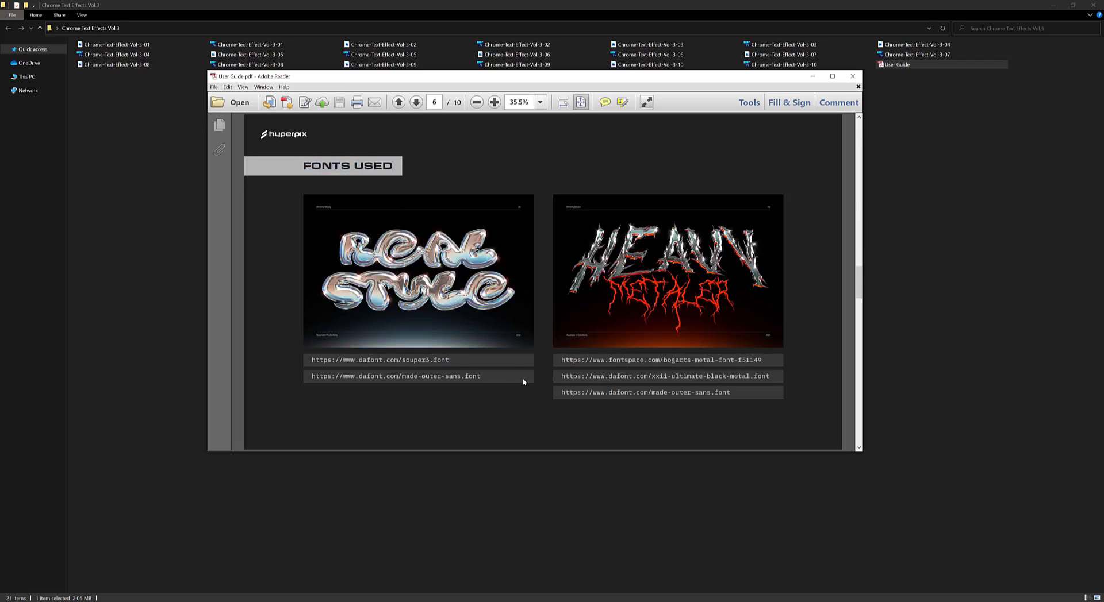
pyautogui.scroll(-1, 524, 382)
pyautogui.scroll(-1, 524, 382)
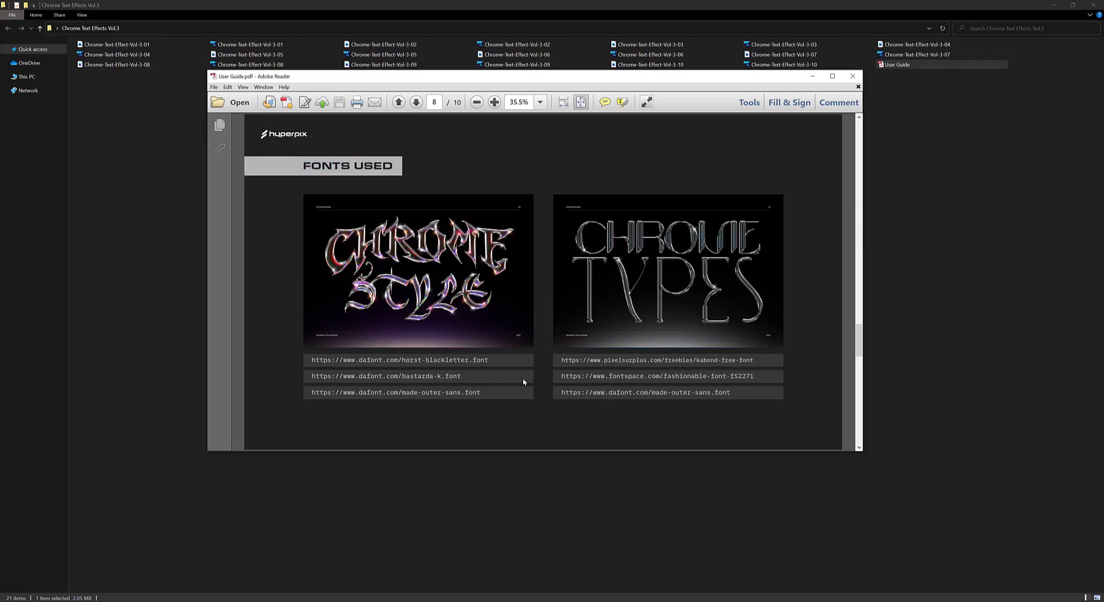
pyautogui.click(852, 76)
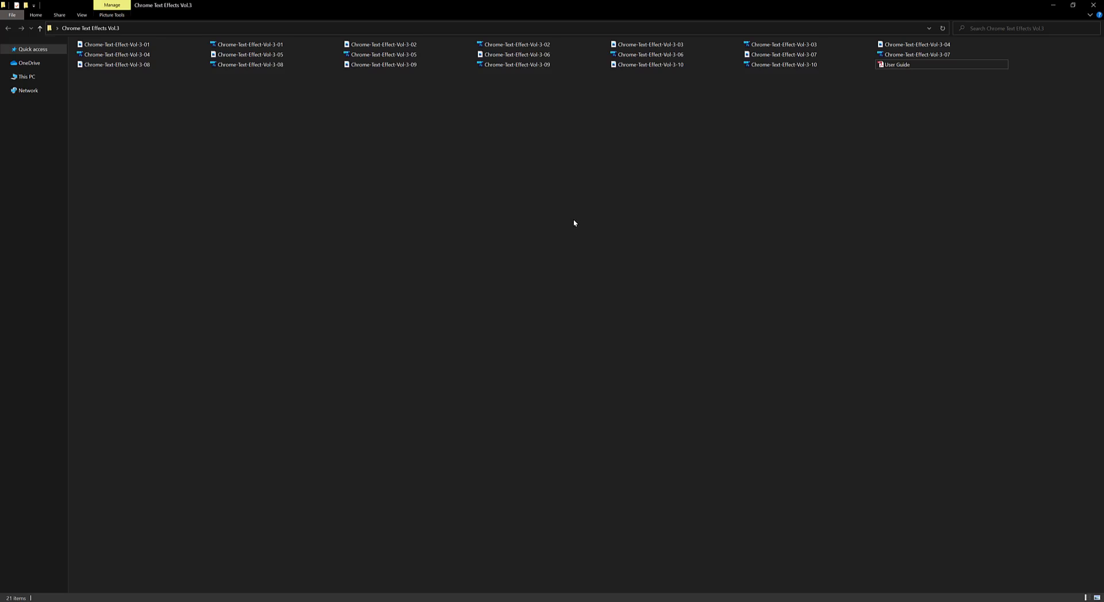
# Open Chrome-Text-Effect-Vol-3-02 in Photoshop and edit the contents of its YOUR DESIGN HERE smart object
pyautogui.doubleClick(506, 45)
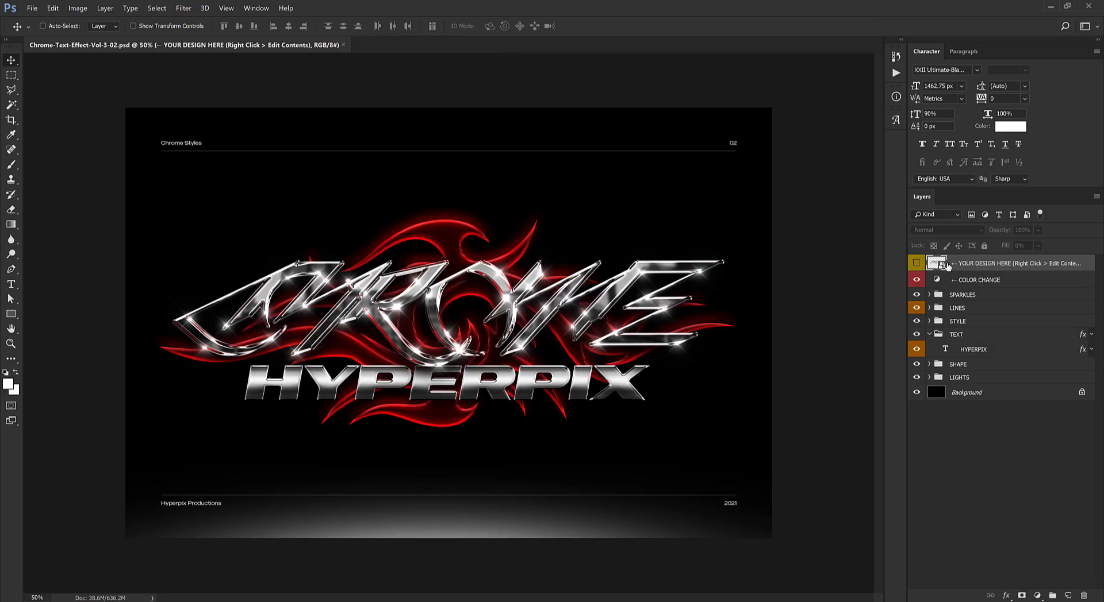
pyautogui.rightClick(972, 267)
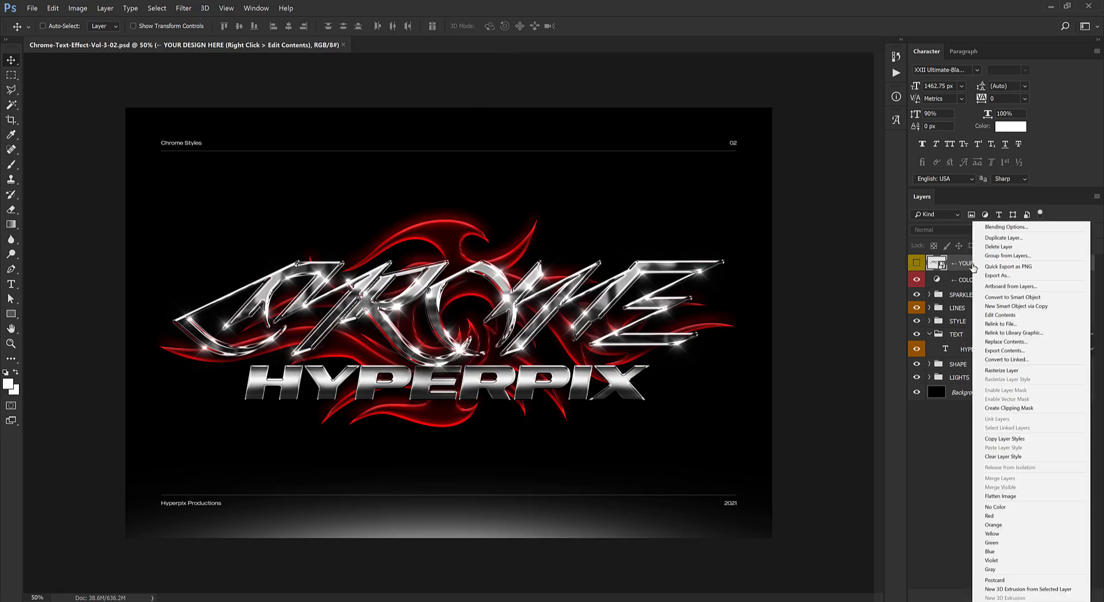
pyautogui.click(994, 320)
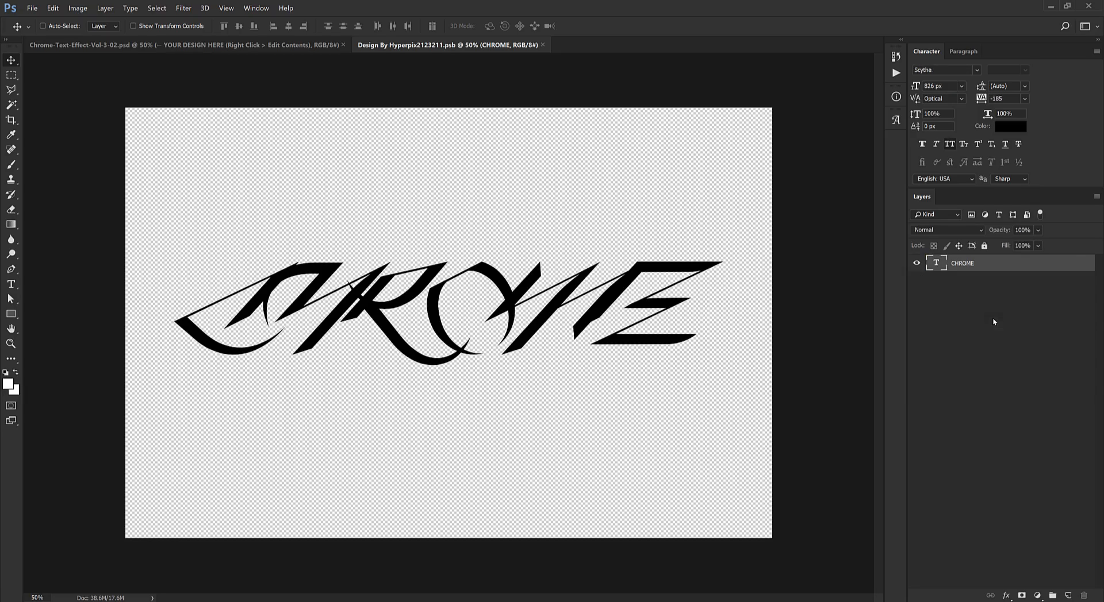
# Replace the CHROME text with HYPERX in the smart object, then save and close it
pyautogui.doubleClick(937, 263)
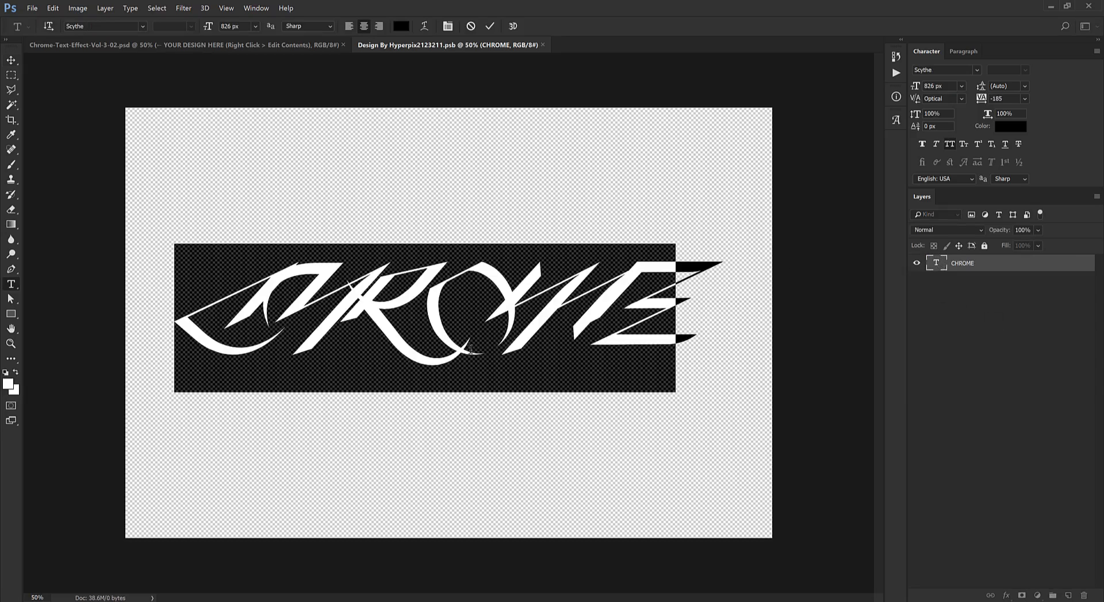
pyautogui.write('SKYPERX')
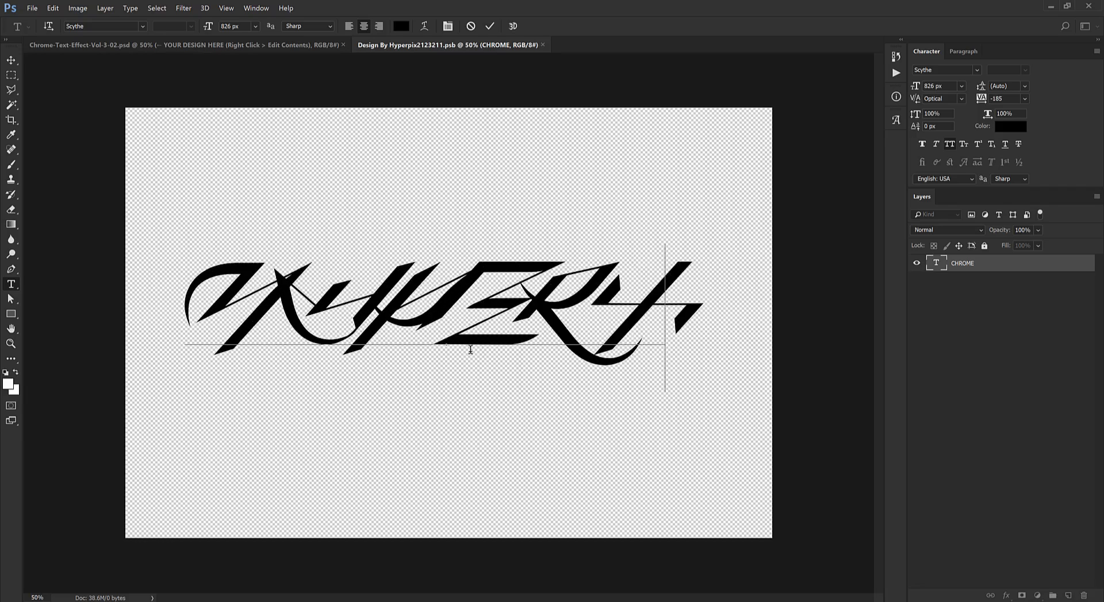
pyautogui.hotkey('ctrl', 'Return')
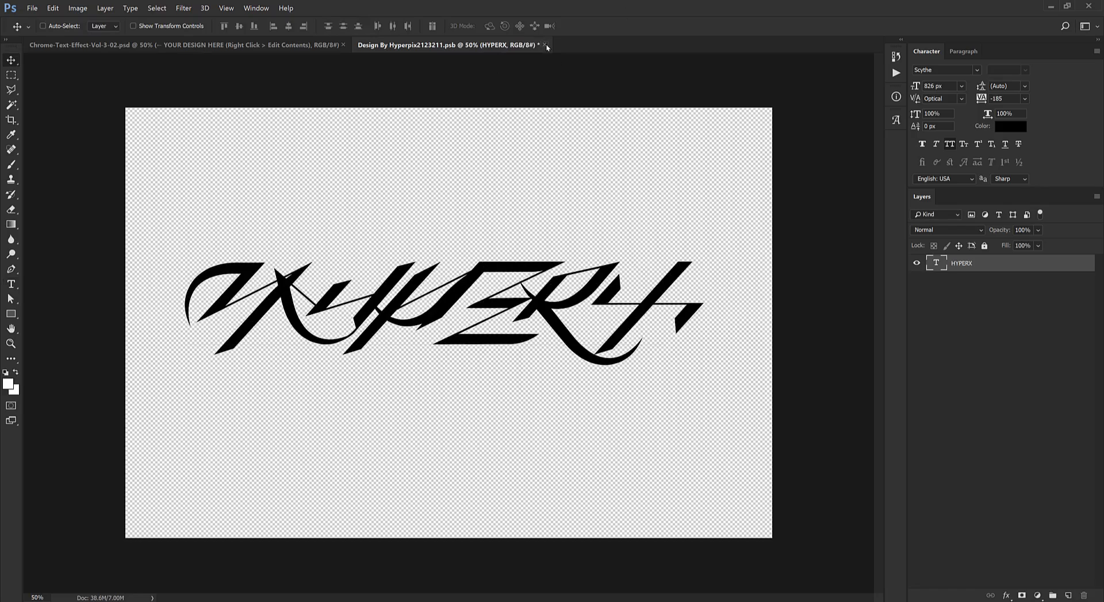
pyautogui.click(546, 46)
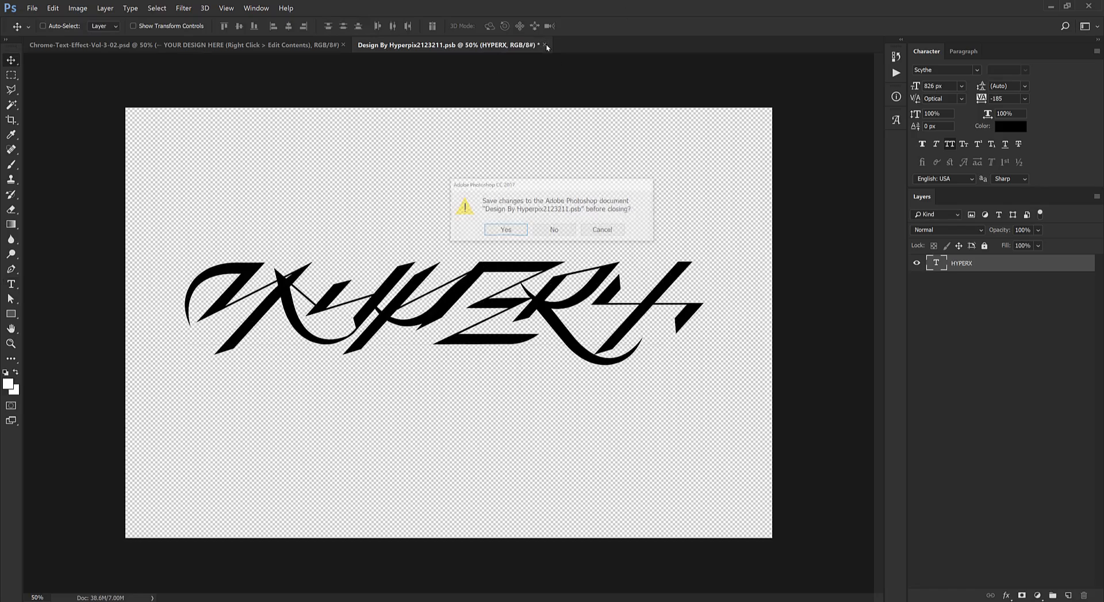
pyautogui.click(503, 232)
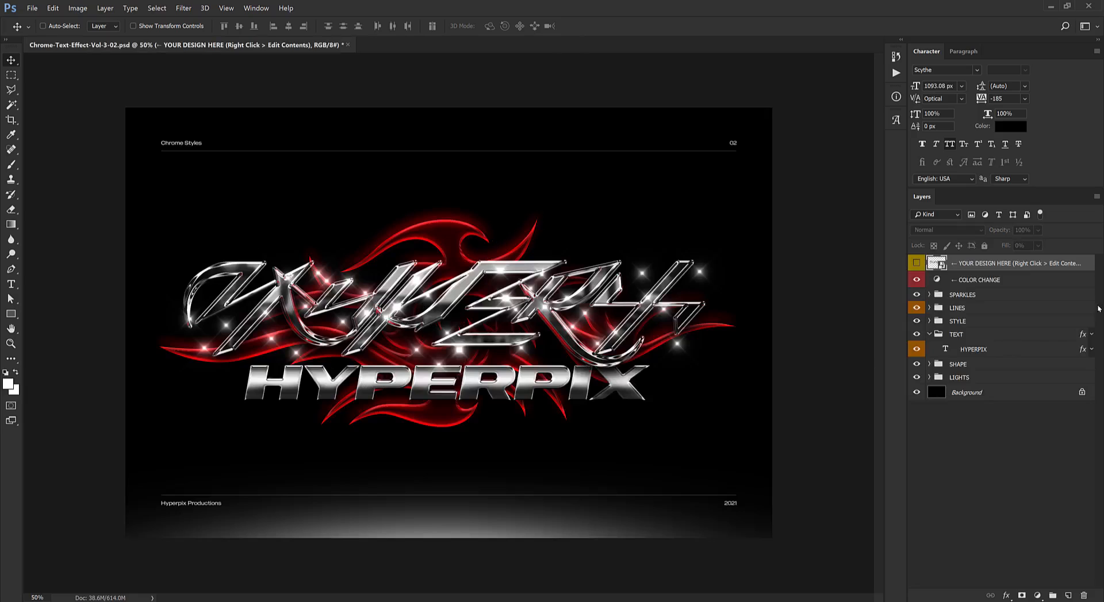
# Change the HYPERPIX text layer in the TEXT group to read PREMIUM
pyautogui.click(972, 350)
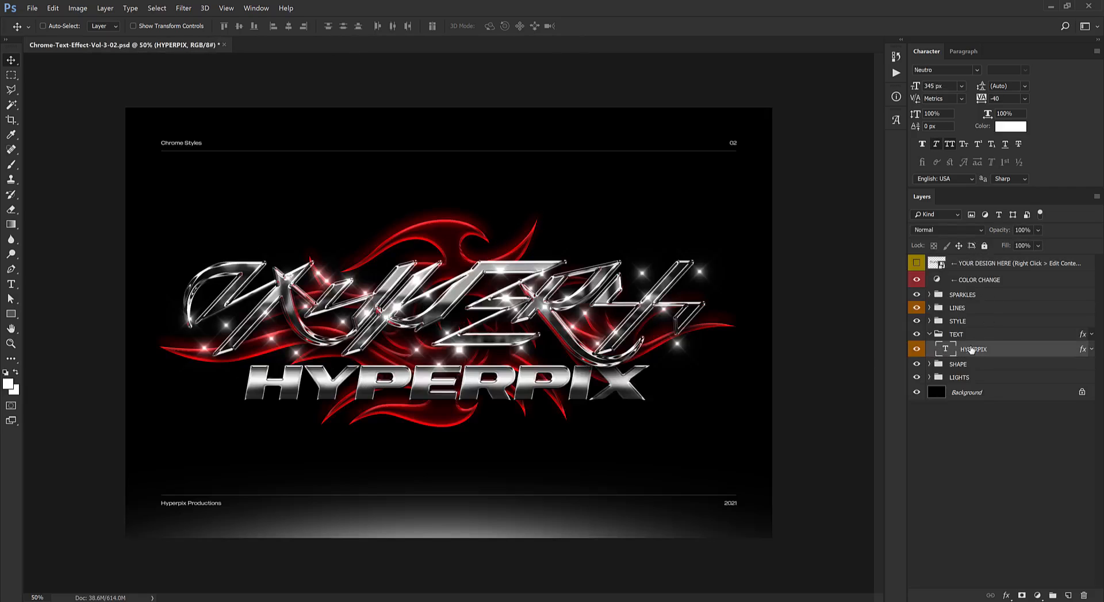
pyautogui.doubleClick(945, 350)
pyautogui.click(485, 382)
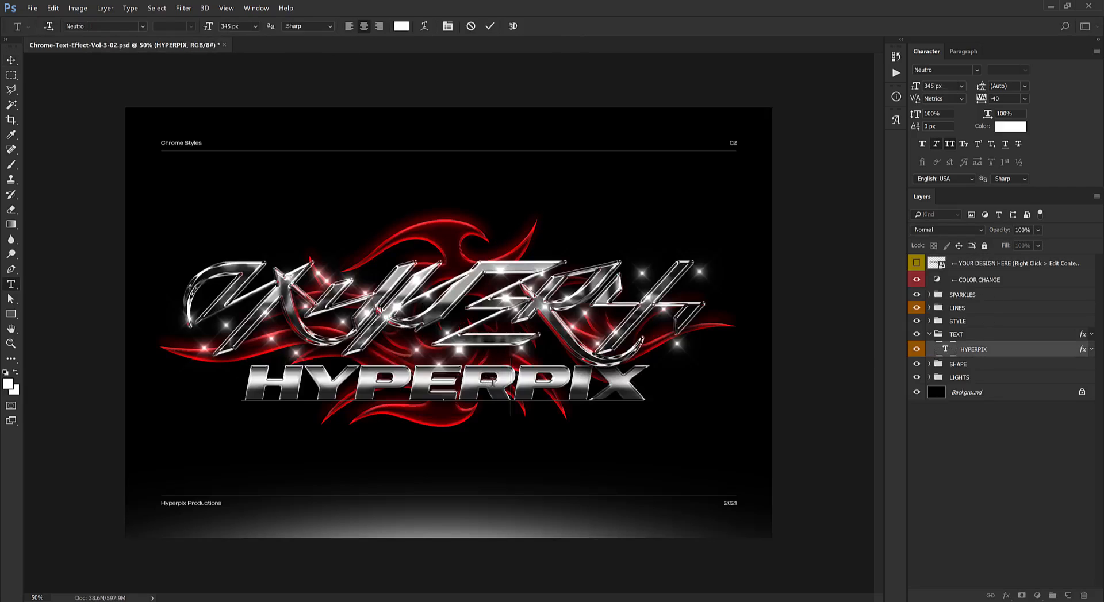
pyautogui.doubleClick(492, 383)
pyautogui.write('PRE')
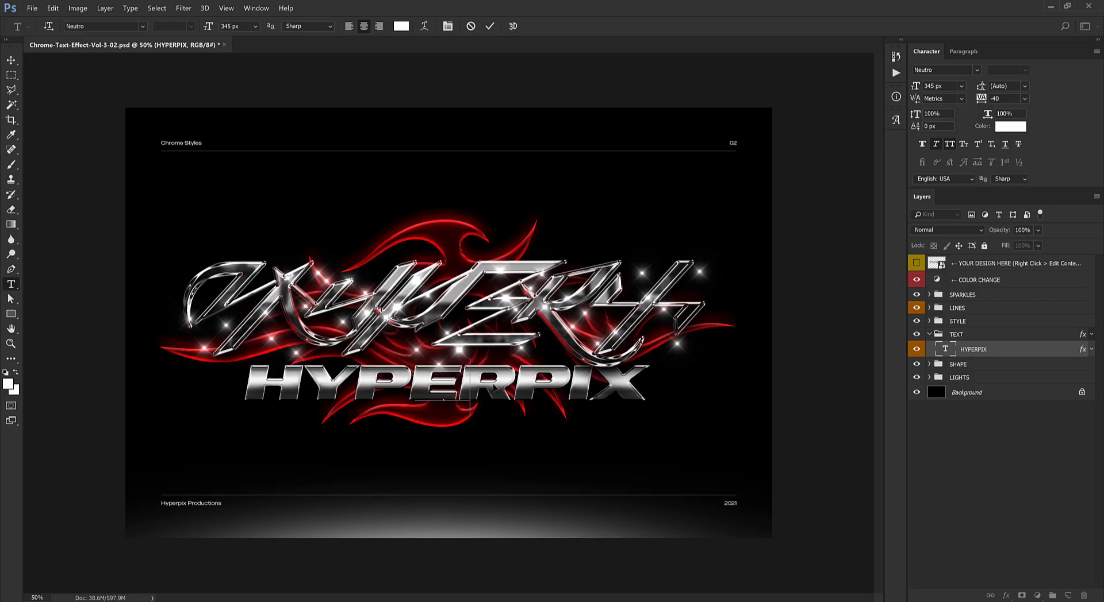
pyautogui.write('MIUM')
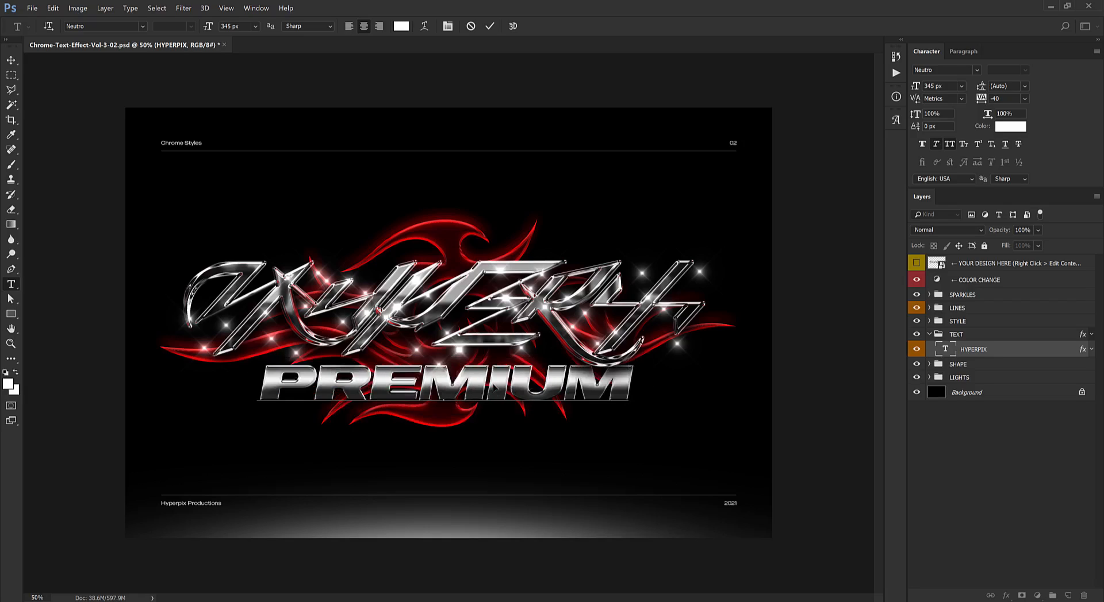
pyautogui.hotkey('ctrl', 'Return')
pyautogui.press('v')
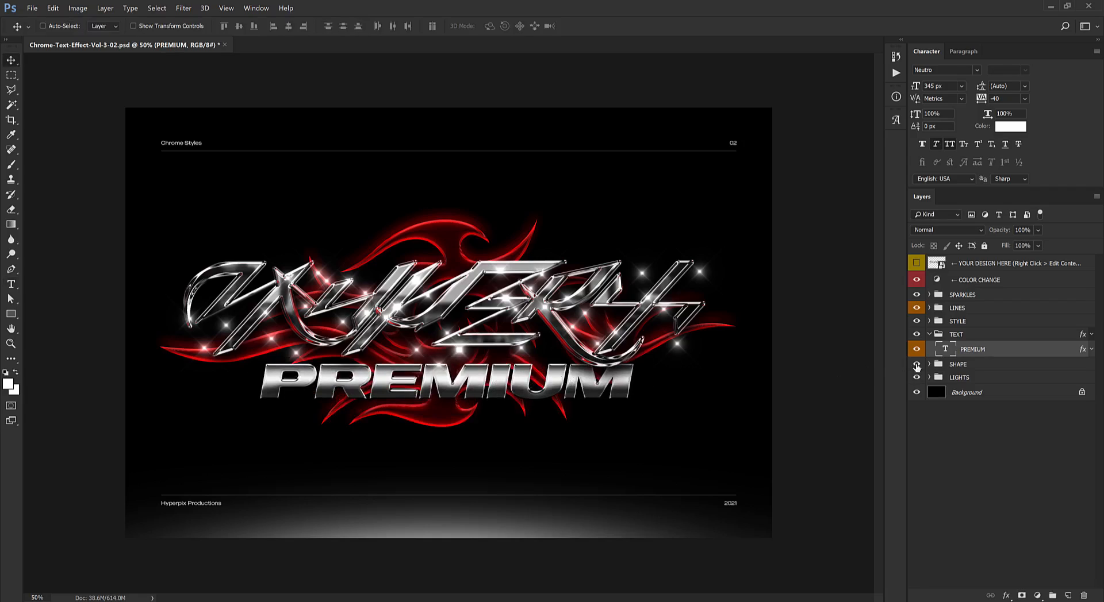
# Try shifting the hue in the COLOR CHANGE adjustment layer and undo the change
pyautogui.click(965, 279)
pyautogui.doubleClick(936, 280)
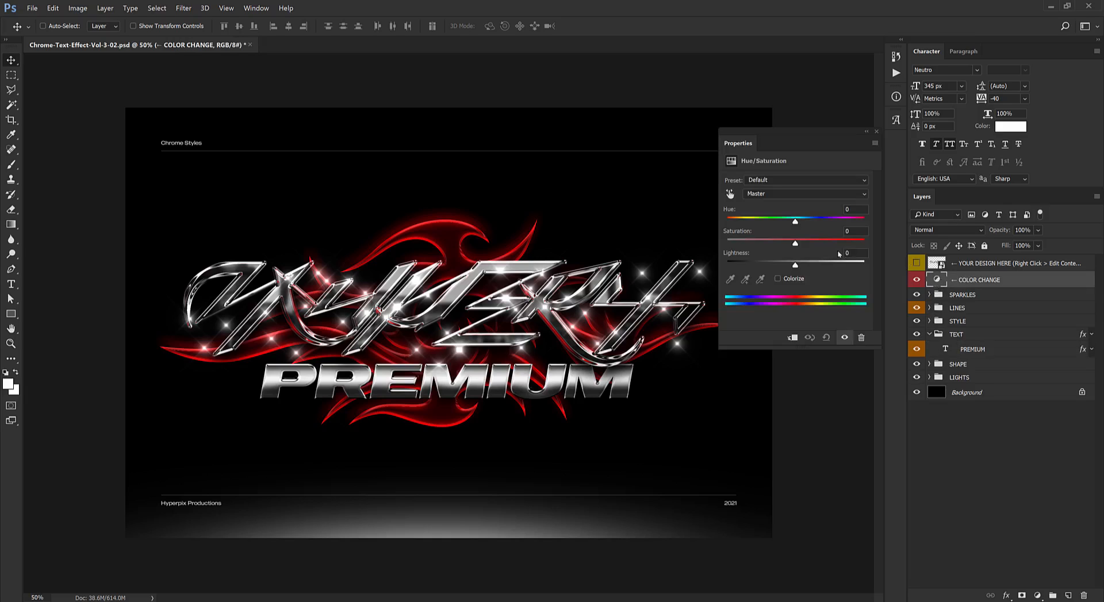
pyautogui.moveTo(800, 222); pyautogui.dragTo(817, 256)
pyautogui.hotkey('ctrl', 'z')
pyautogui.click(877, 132)
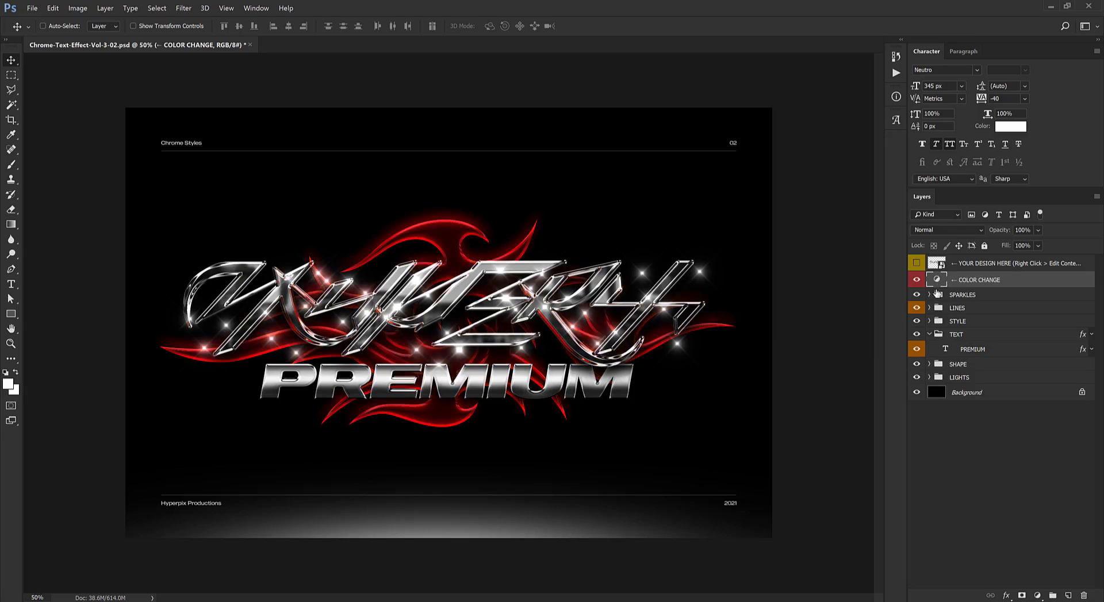
# Expand the SPARKLES group and move its first Sparkle layers onto the HYPERX lettering
pyautogui.click(929, 295)
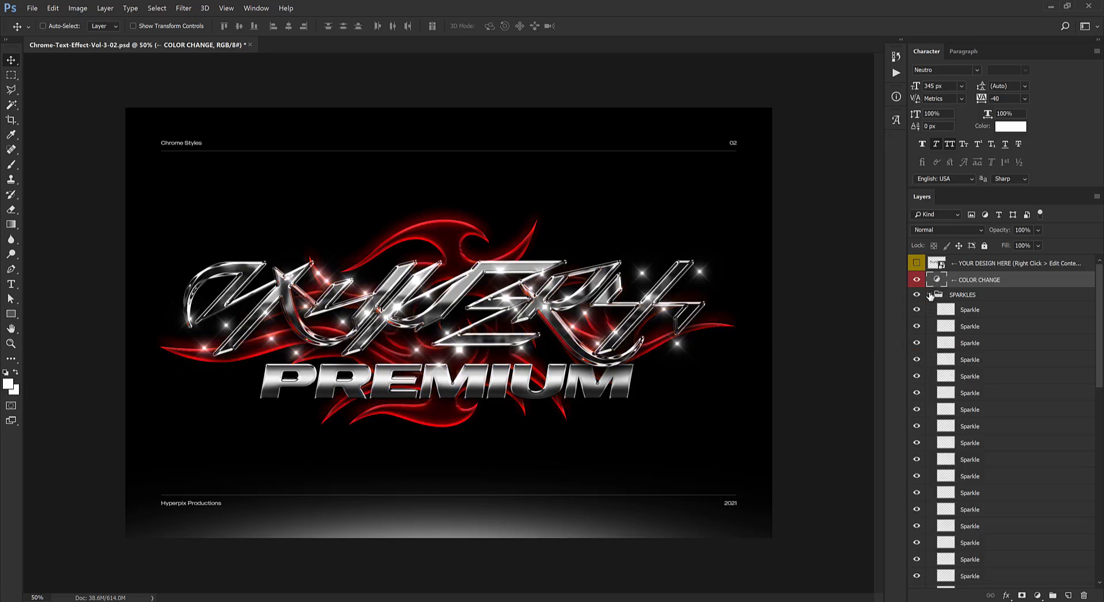
pyautogui.click(972, 311)
pyautogui.scroll(3, 432, 315)
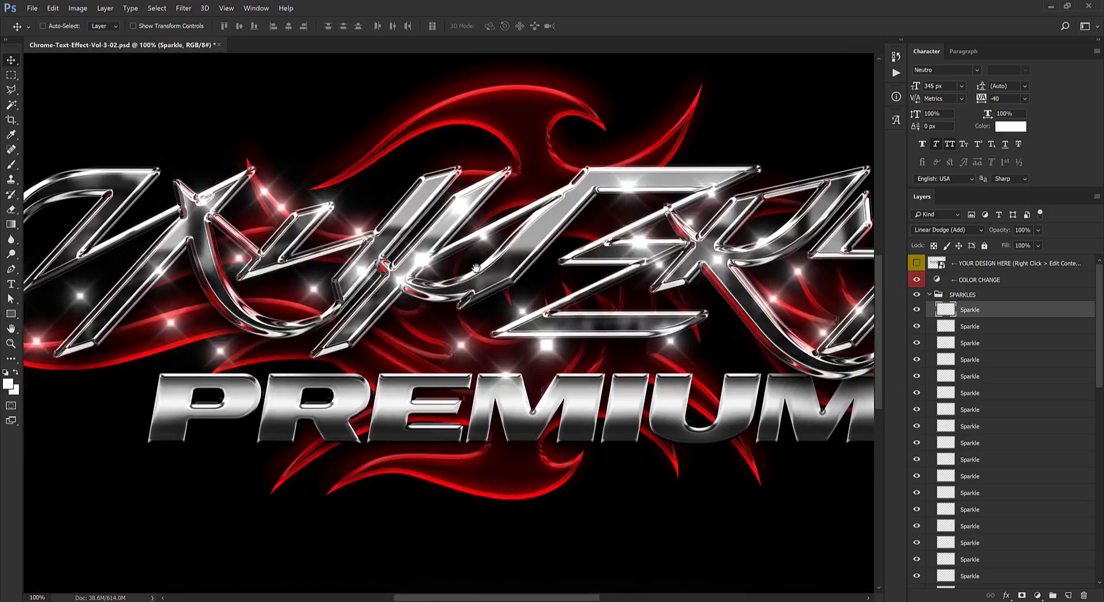
pyautogui.moveTo(454, 244); pyautogui.dragTo(501, 303)
pyautogui.scroll(-2, 501, 303)
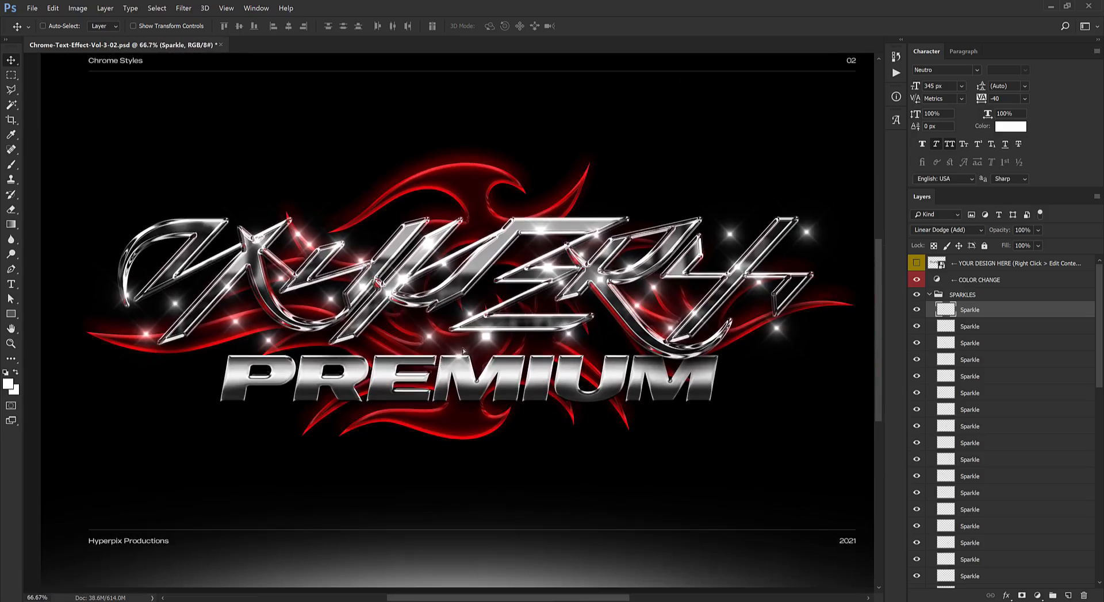
pyautogui.moveTo(434, 327); pyautogui.dragTo(241, 415)
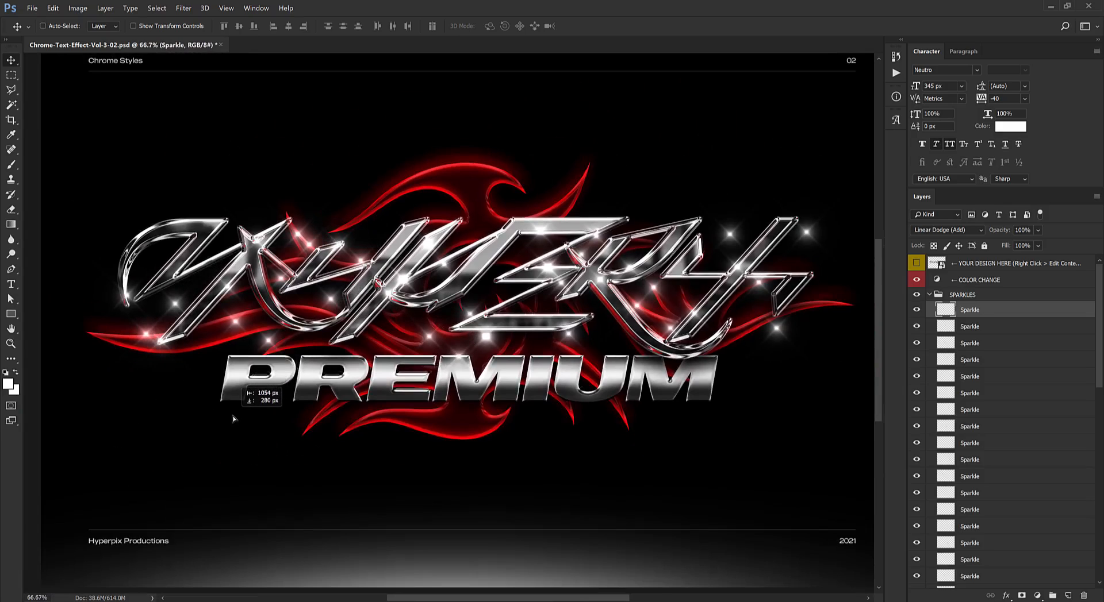
pyautogui.click(998, 325)
pyautogui.moveTo(335, 425); pyautogui.dragTo(209, 432)
pyautogui.moveTo(273, 343); pyautogui.dragTo(431, 455)
# Work down the SPARKLES group, repositioning loose sparkles onto the edges of the HYPERX letters
pyautogui.hotkey('alt', '[')
pyautogui.hotkey('alt', '[')
pyautogui.hotkey('alt', '[')
pyautogui.hotkey('alt', '[')
pyautogui.hotkey('alt', '[')
pyautogui.hotkey('alt', '[')
pyautogui.hotkey('alt', '[')
pyautogui.hotkey('alt', '[')
pyautogui.hotkey('alt', '[')
pyautogui.hotkey('alt', '[')
pyautogui.hotkey('alt', '[')
pyautogui.hotkey('alt', '[')
pyautogui.hotkey('alt', '[')
pyautogui.hotkey('alt', '[')
pyautogui.hotkey('alt', '[')
pyautogui.hotkey('alt', '[')
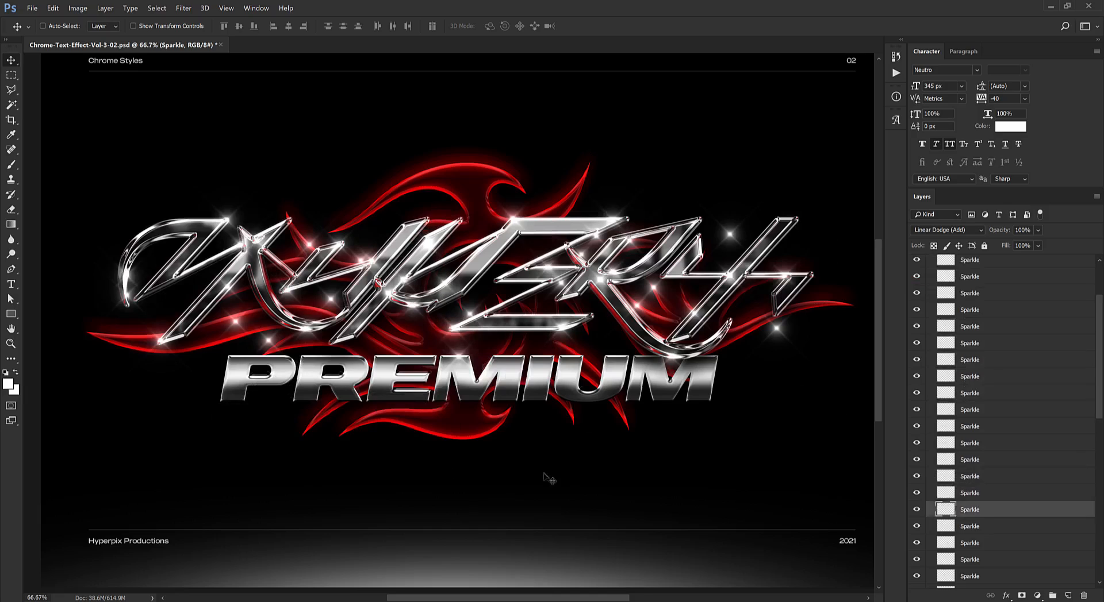
pyautogui.scroll(-1, 547, 481)
pyautogui.scroll(-5, 990, 322)
pyautogui.moveTo(519, 446); pyautogui.dragTo(266, 421)
# Reposition three more Sparkle layers further down the group onto highlights of the lettering
pyautogui.click(982, 326)
pyautogui.click(981, 359)
pyautogui.moveTo(368, 431); pyautogui.dragTo(650, 376)
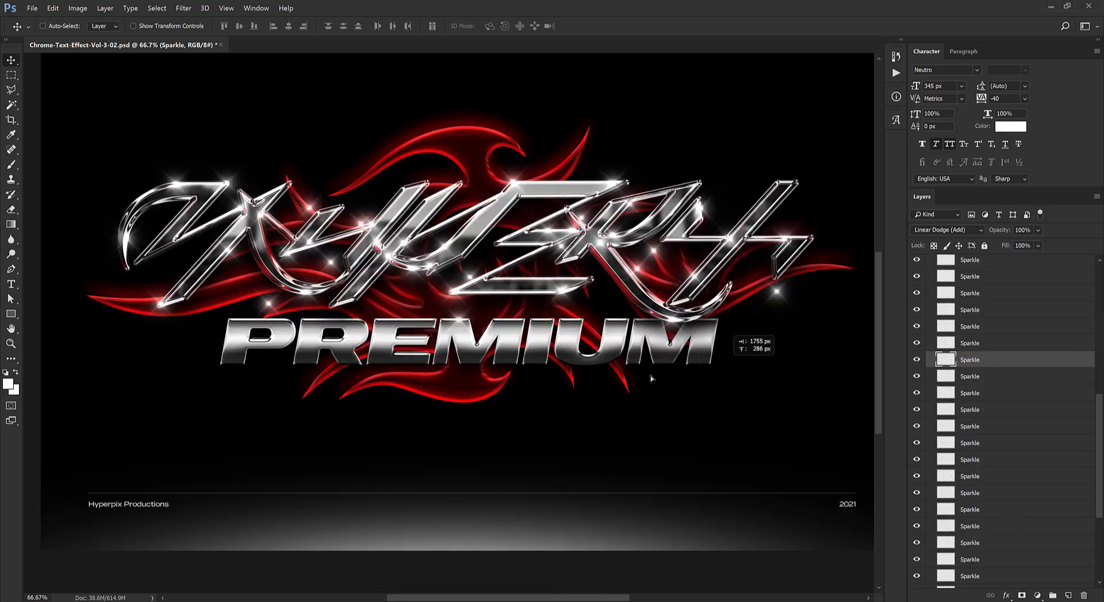
pyautogui.click(980, 377)
pyautogui.moveTo(736, 408); pyautogui.dragTo(520, 384)
pyautogui.click(978, 393)
pyautogui.moveTo(437, 391); pyautogui.dragTo(661, 368)
# Delete the range of surplus Sparkle layers at the end of the SPARKLES group
pyautogui.click(977, 410)
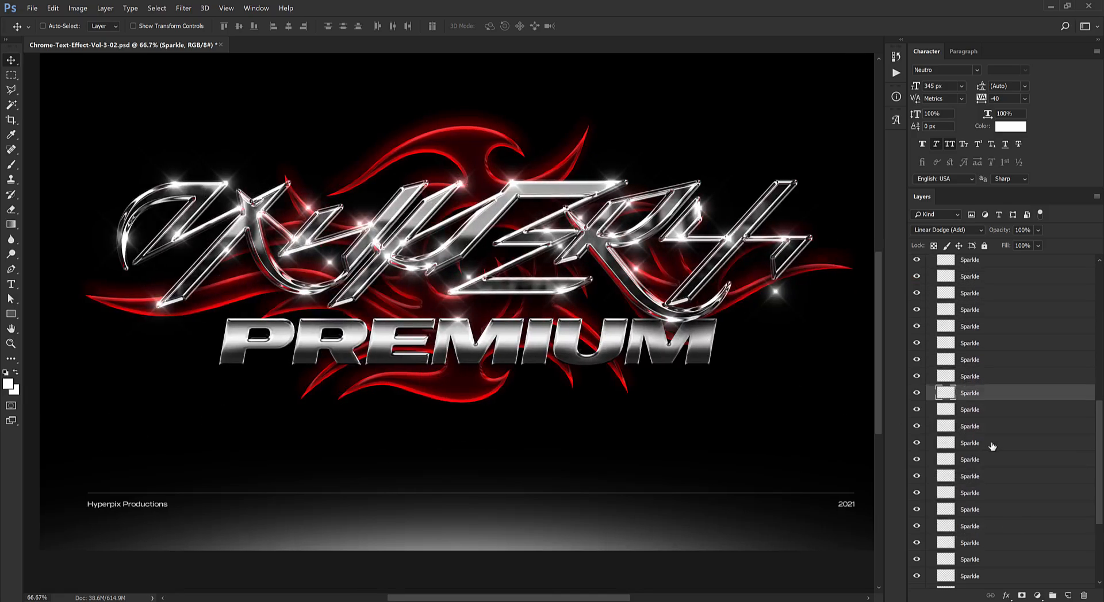
pyautogui.scroll(-2, 994, 425)
pyautogui.scroll(-5, 1001, 436)
pyautogui.keyDown('shift'); pyautogui.click(978, 494); pyautogui.keyUp('shift')
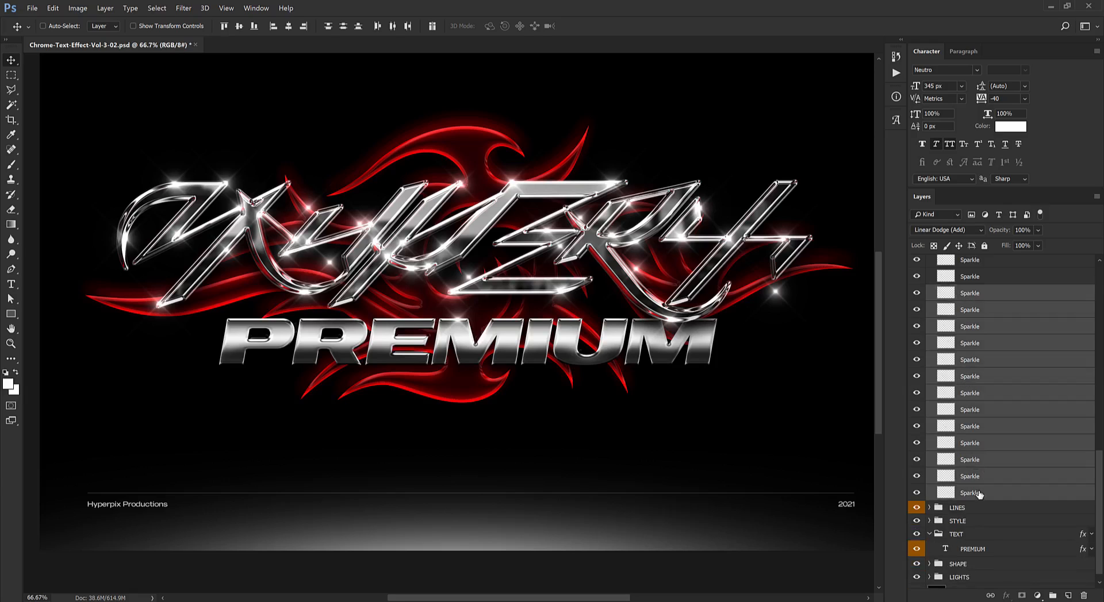
pyautogui.press('Delete')
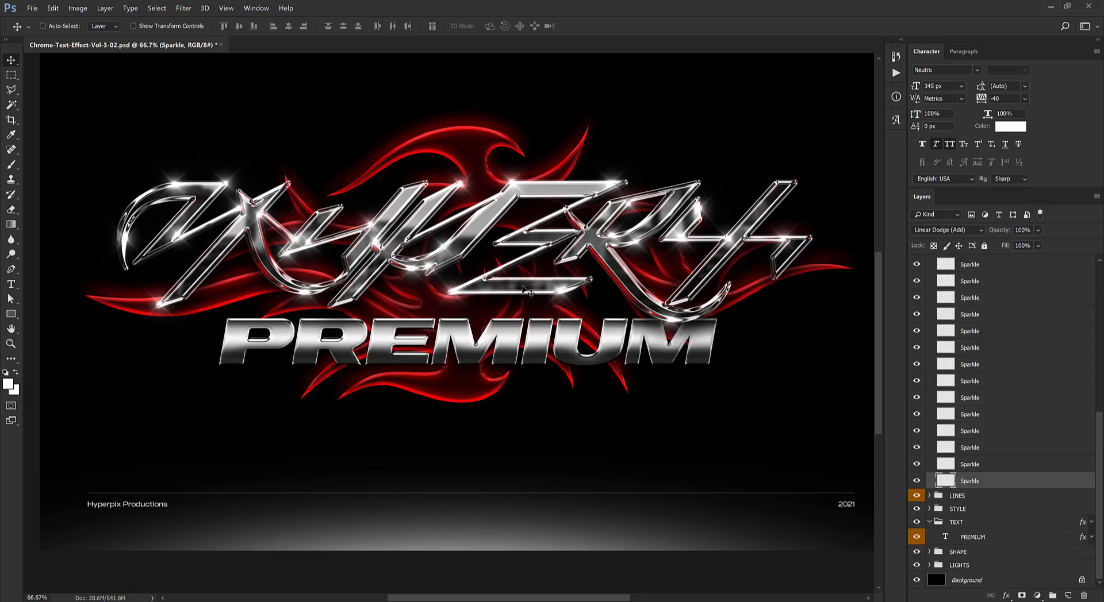
pyautogui.scroll(3, 1002, 341)
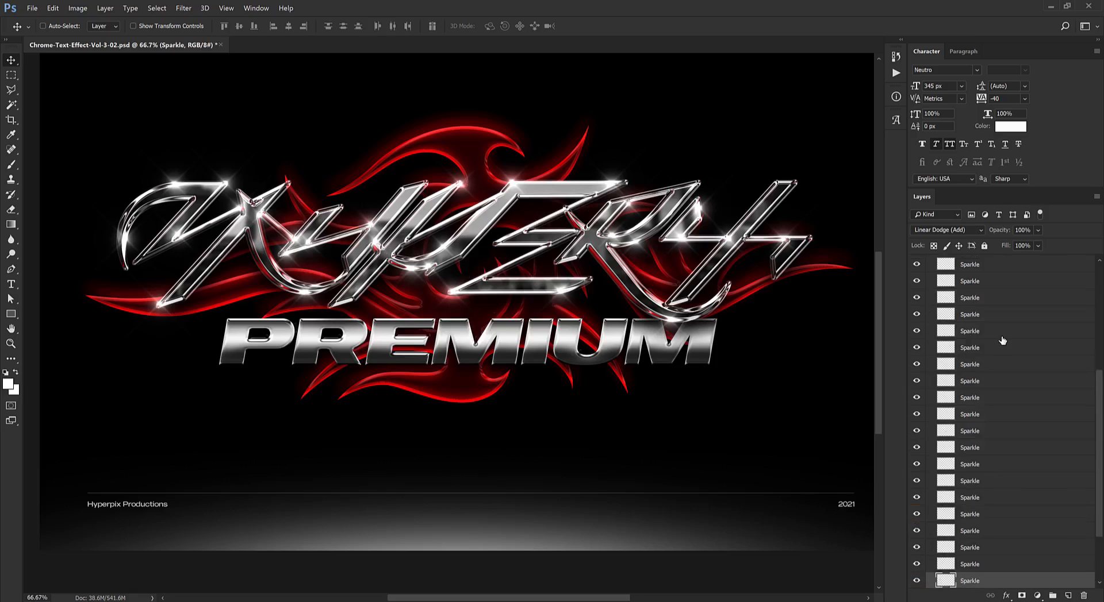
# Collapse the SPARKLES group and review the HYPERX PREMIUM artwork at 100% with the interface hidden, restoring the interface at the end
pyautogui.scroll(2, 1002, 341)
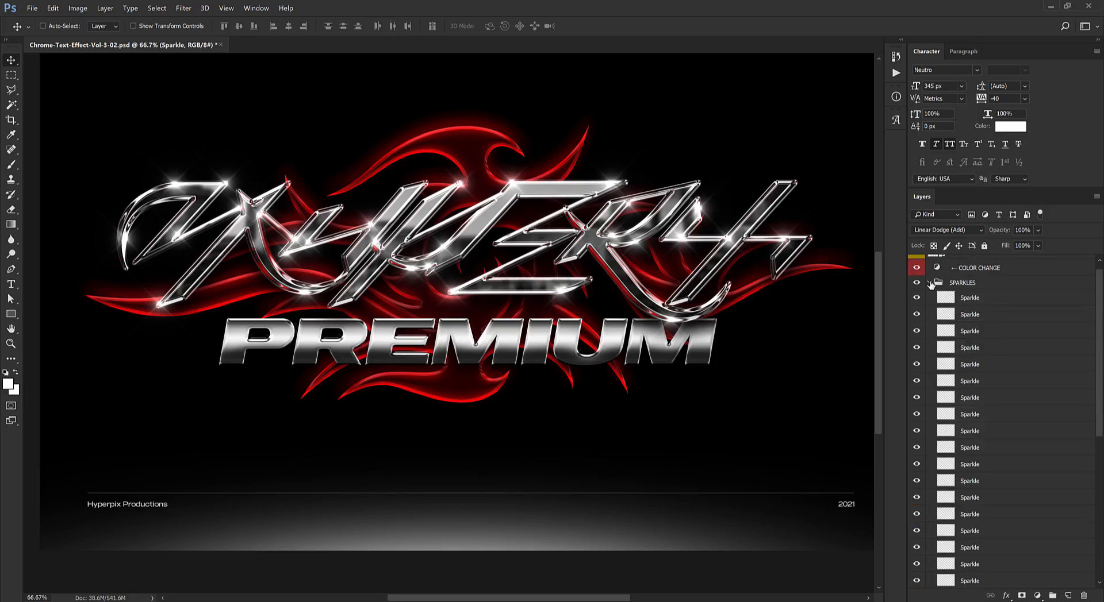
pyautogui.click(937, 282)
pyautogui.click(929, 283)
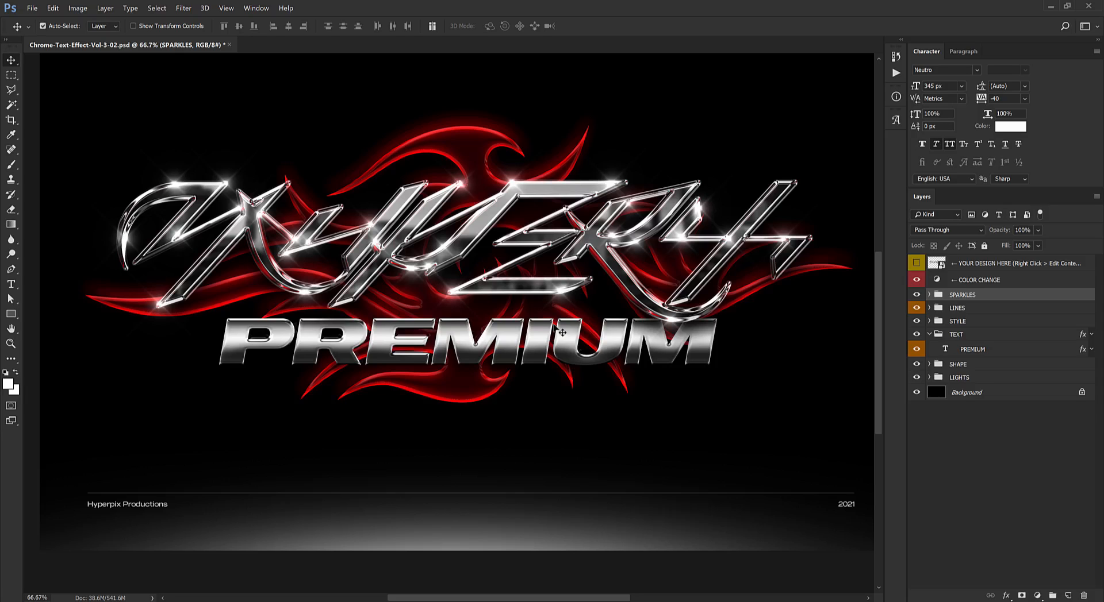
pyautogui.hotkey('ctrl', '+')
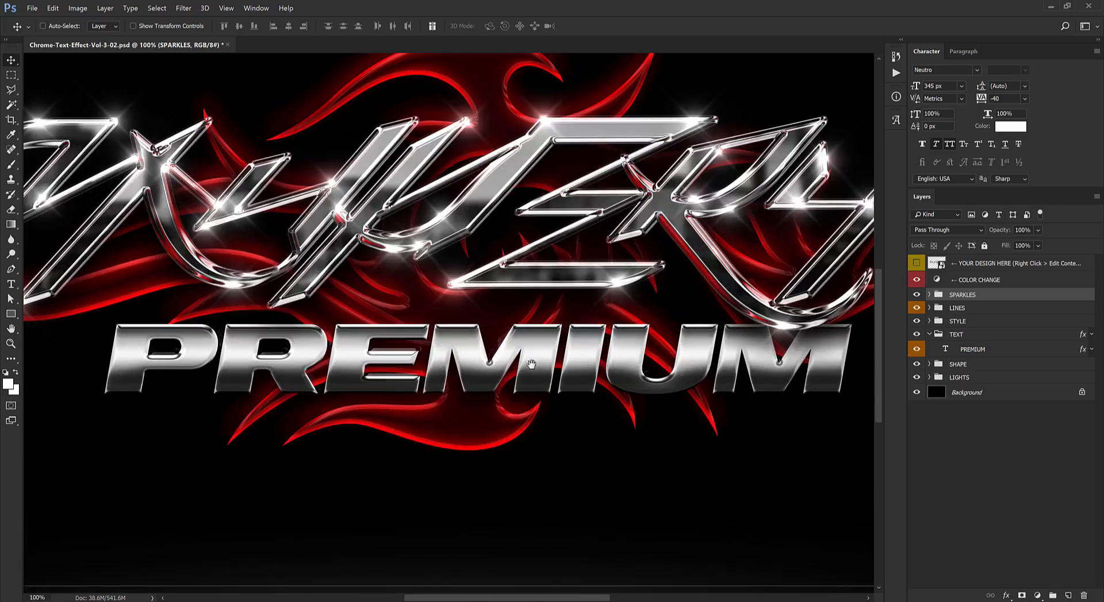
pyautogui.moveTo(449, 306); pyautogui.dragTo(542, 344)
pyautogui.press('Tab')
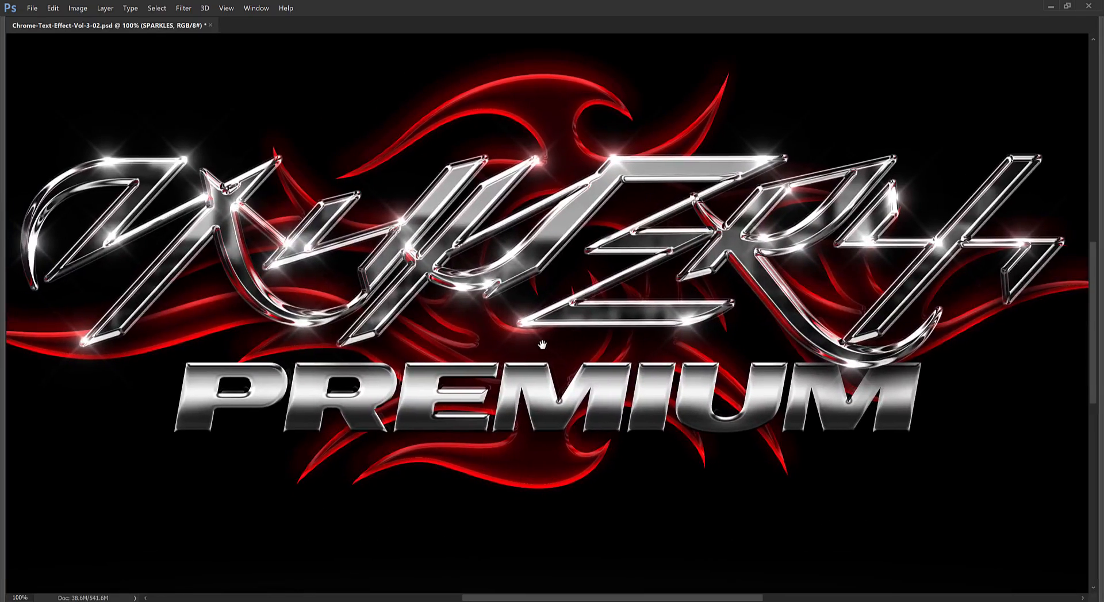
pyautogui.press('Tab')
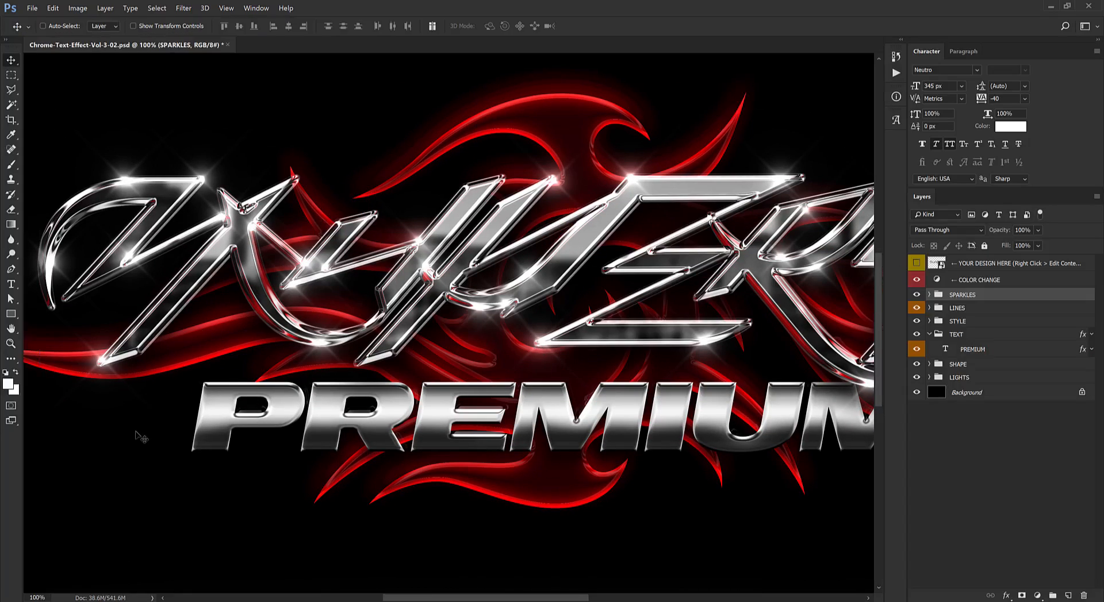
# Switch to the Chrome Text Effects Vol.3 folder, open the Chrome-Text-Effect-Vol-3-01 Photoshop file and inspect its chrome lettering
pyautogui.hotkey('alt', 'Tab')
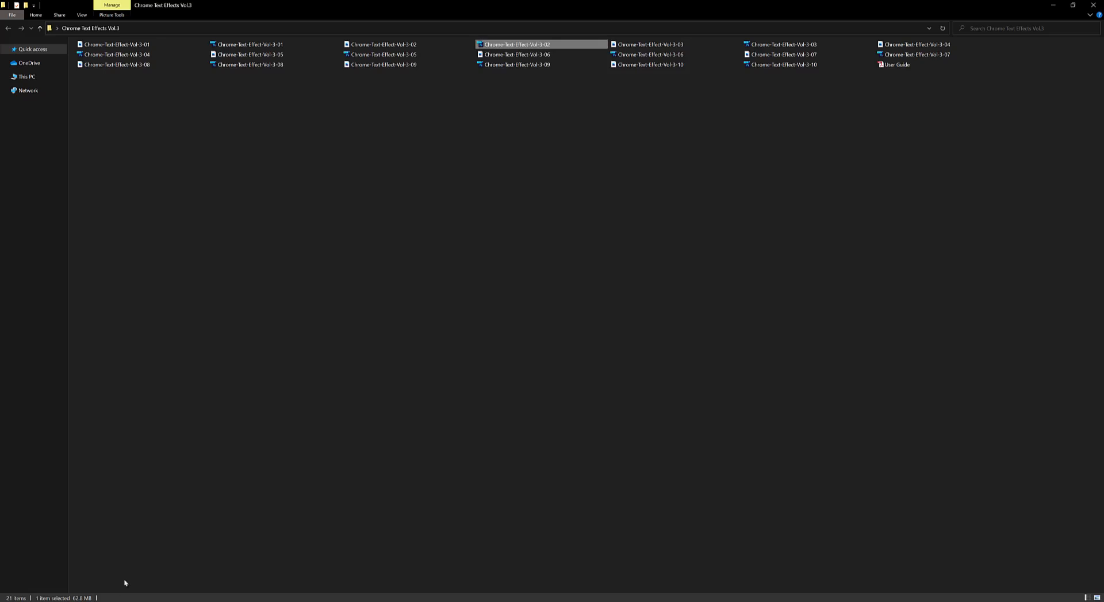
pyautogui.click(188, 472)
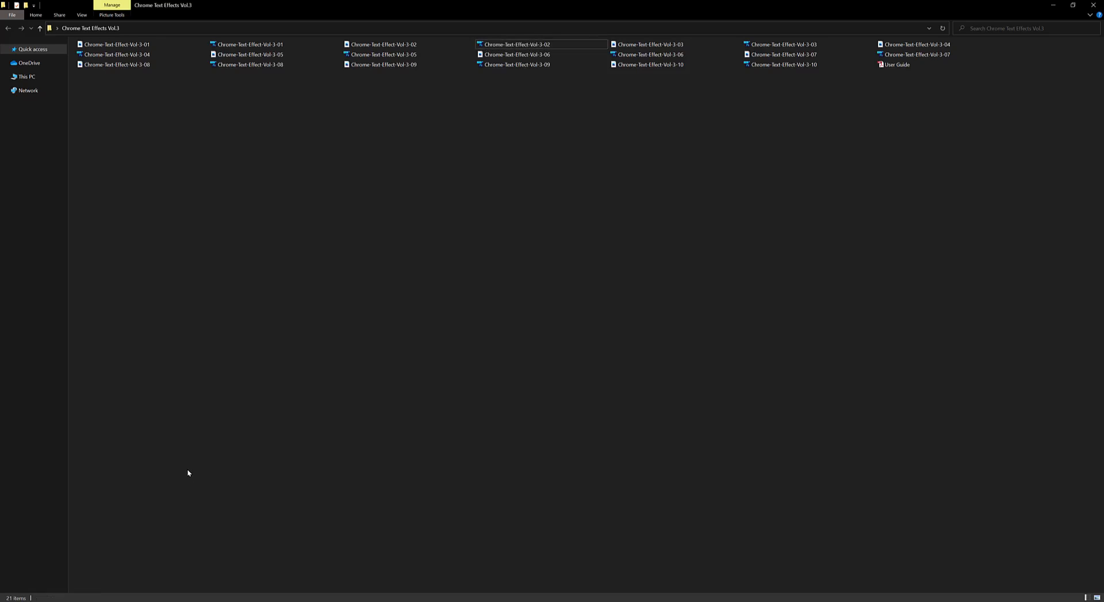
pyautogui.doubleClick(234, 49)
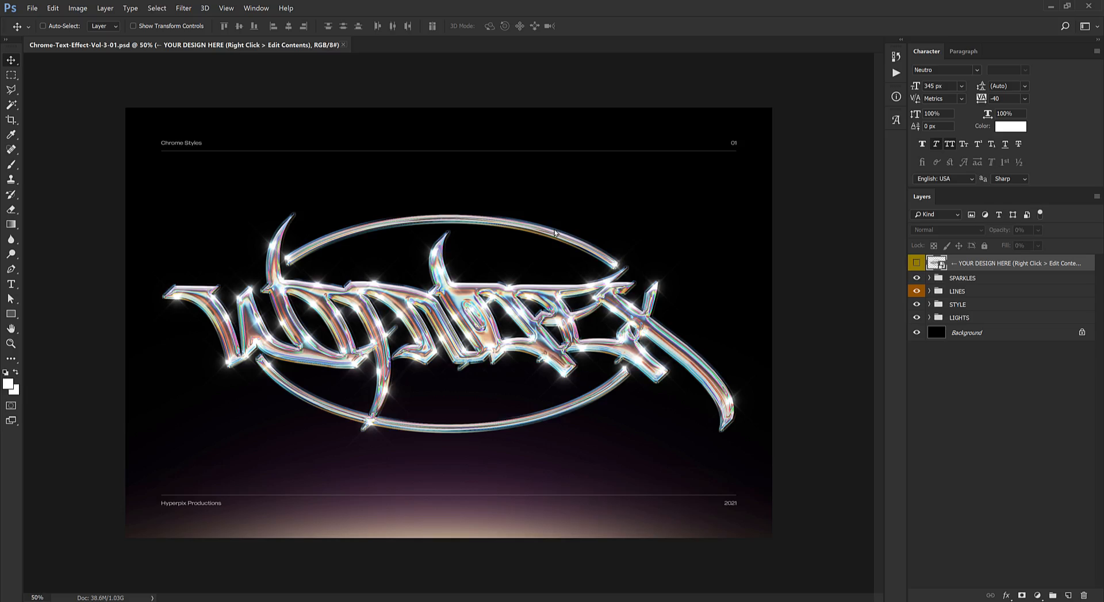
pyautogui.hotkey('ctrl', '+')
pyautogui.hotkey('ctrl', '+')
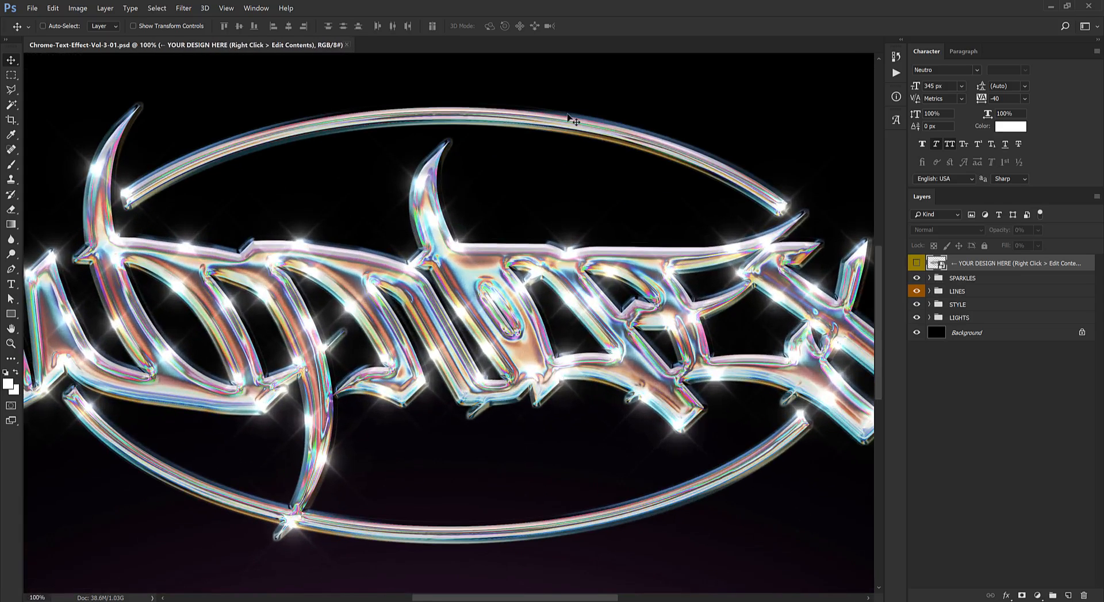
pyautogui.moveTo(554, 271); pyautogui.dragTo(573, 226)
pyautogui.hotkey('ctrl', '-')
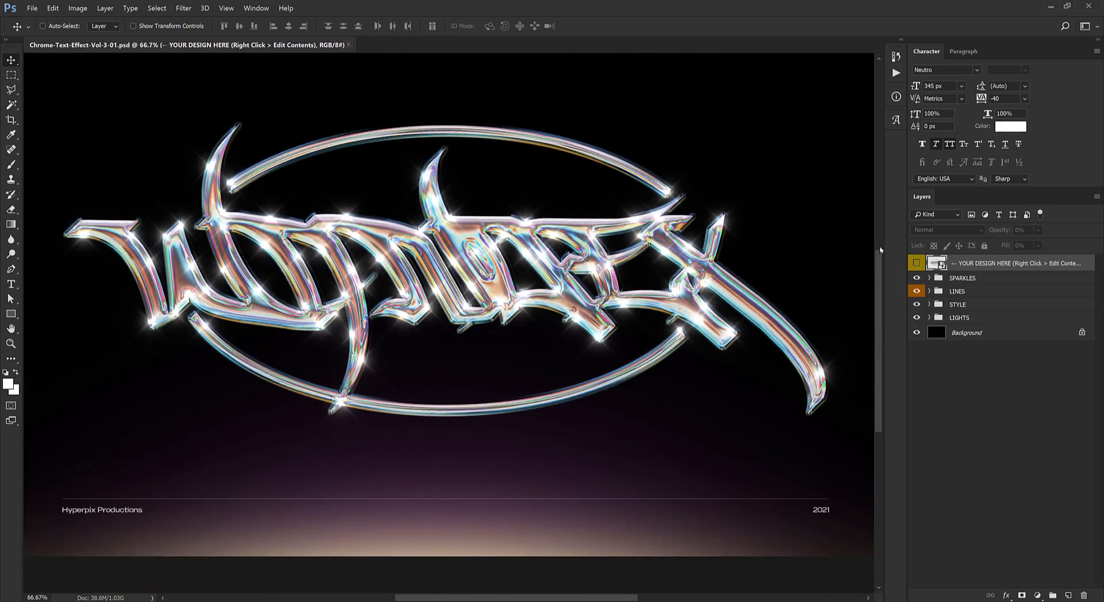
# Open the contents of the YOUR DESIGN HERE smart object and of the smart object nested inside it
pyautogui.rightClick(988, 264)
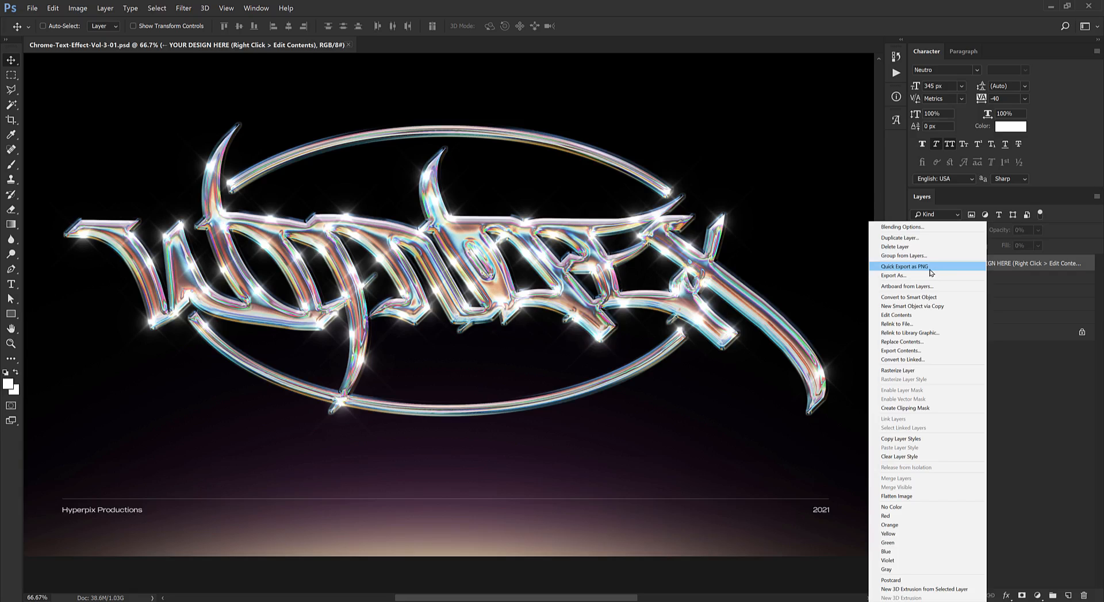
pyautogui.click(894, 316)
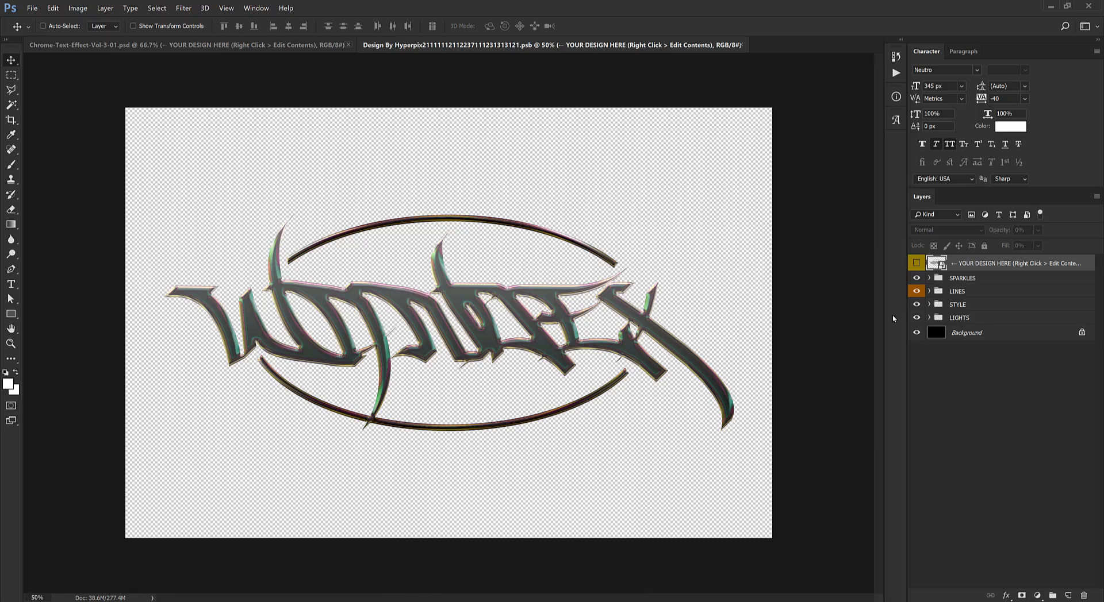
pyautogui.rightClick(971, 267)
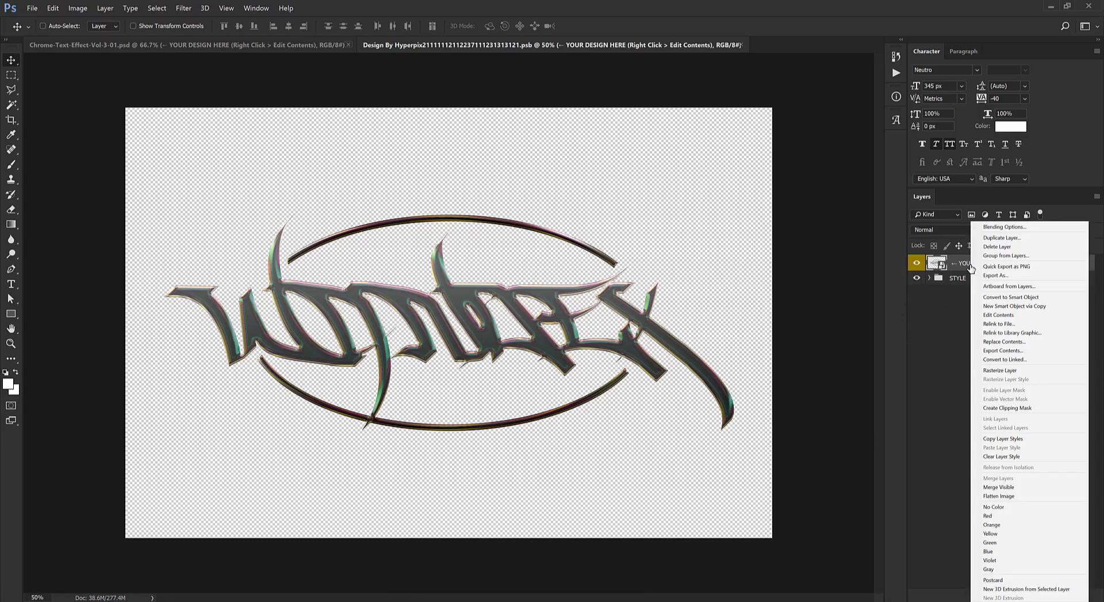
pyautogui.click(990, 316)
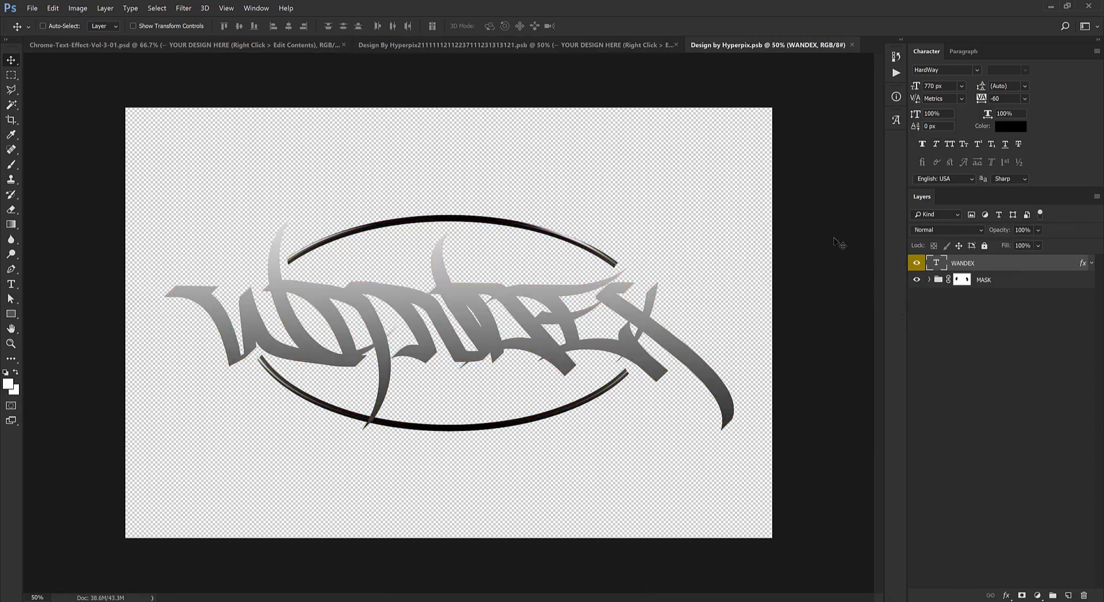
# Open Logo.png from the Logo folder in Photoshop and copy its Nike logo into the Design by Hyperpix.psb document
pyautogui.click(127, 580)
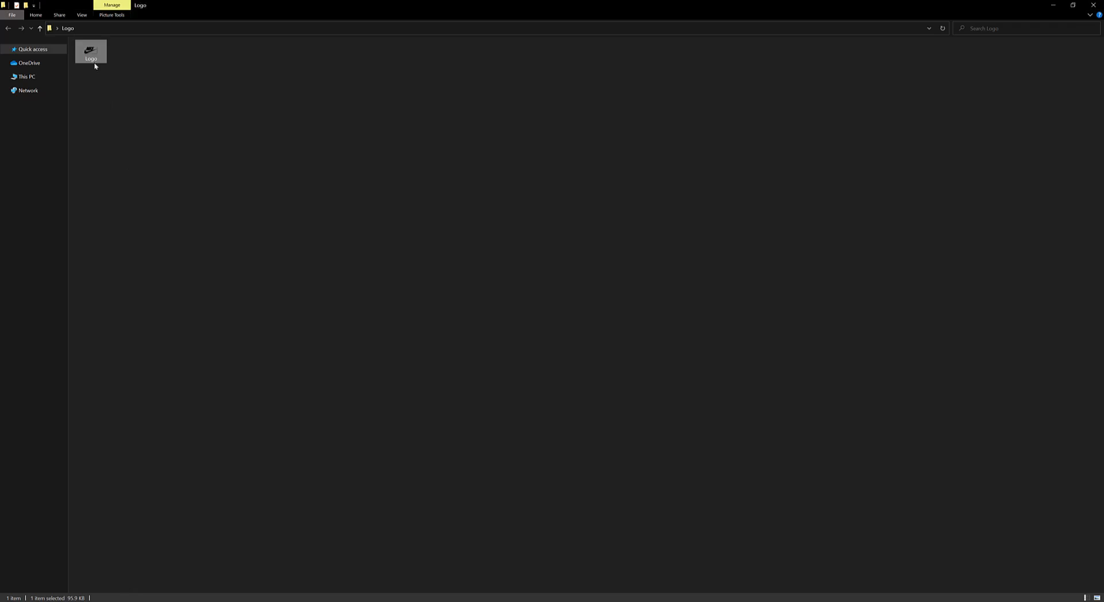
pyautogui.moveTo(92, 52); pyautogui.dragTo(726, 45)
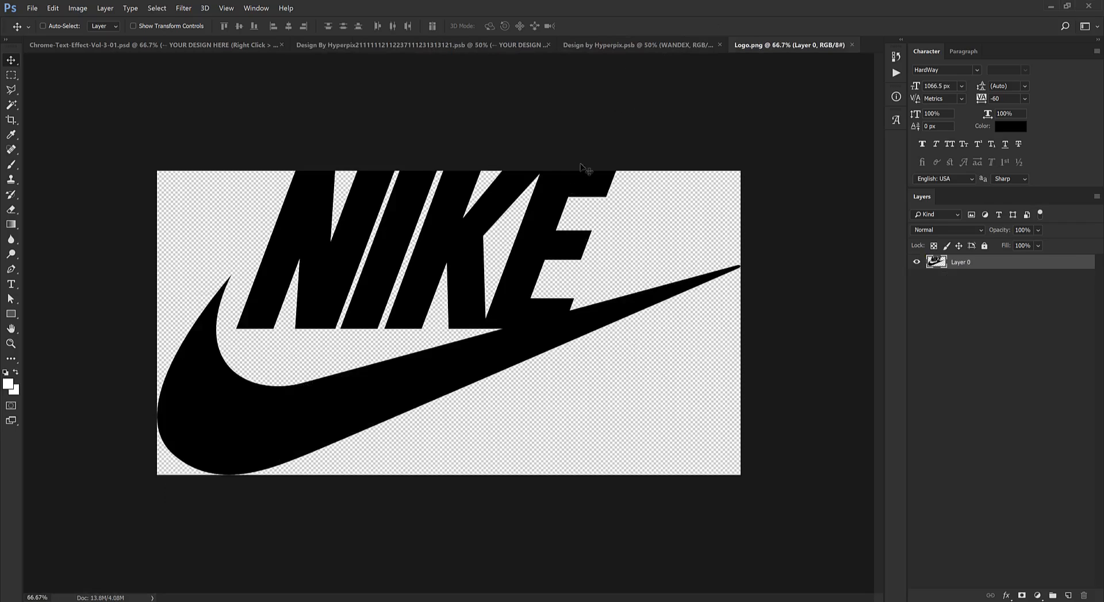
pyautogui.moveTo(584, 166); pyautogui.dragTo(515, 328)
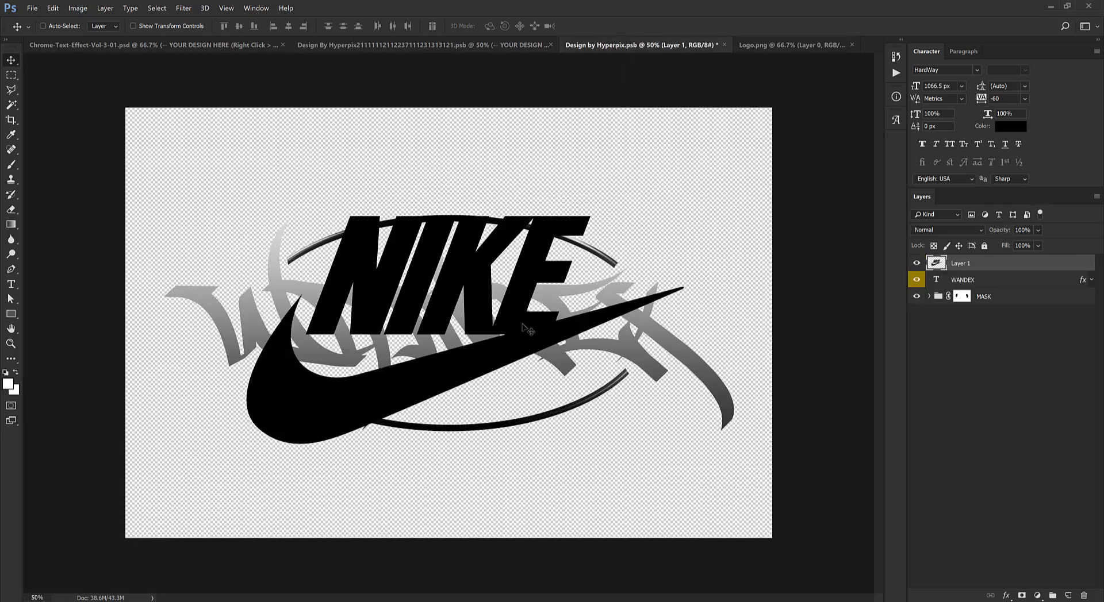
# Nudge the Nike logo layer left with Free Transform to centre it horizontally on the canvas
pyautogui.hotkey('ctrl', 't')
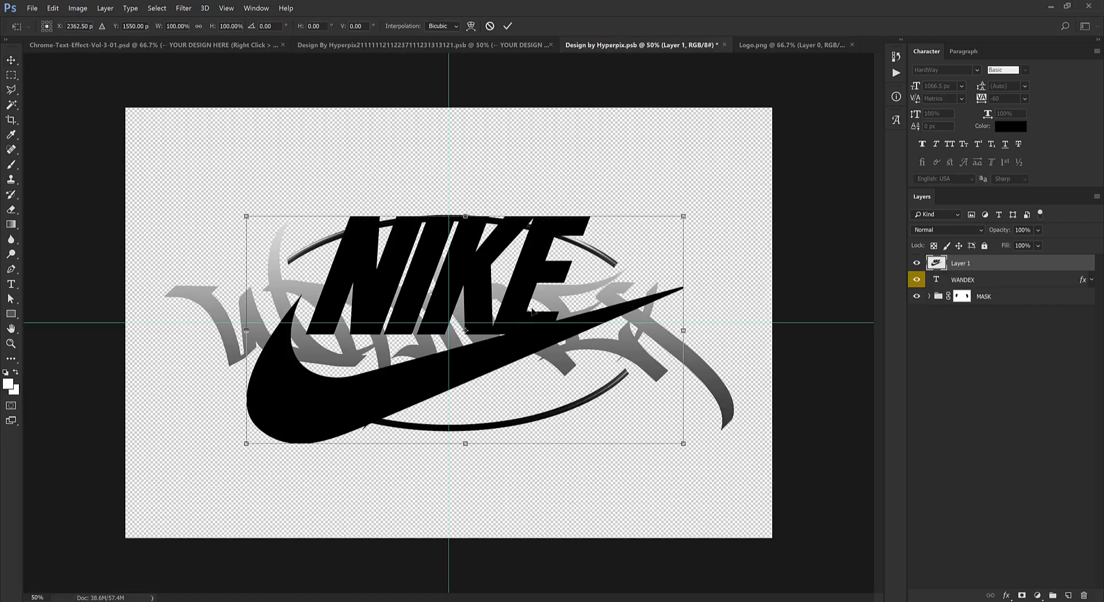
pyautogui.hotkey('shift', 'Left')
pyautogui.hotkey('shift', 'Left')
pyautogui.hotkey('shift', 'Left')
pyautogui.hotkey('shift', 'Left')
pyautogui.hotkey('shift', 'Left')
pyautogui.hotkey('shift', 'Left')
pyautogui.press('Return')
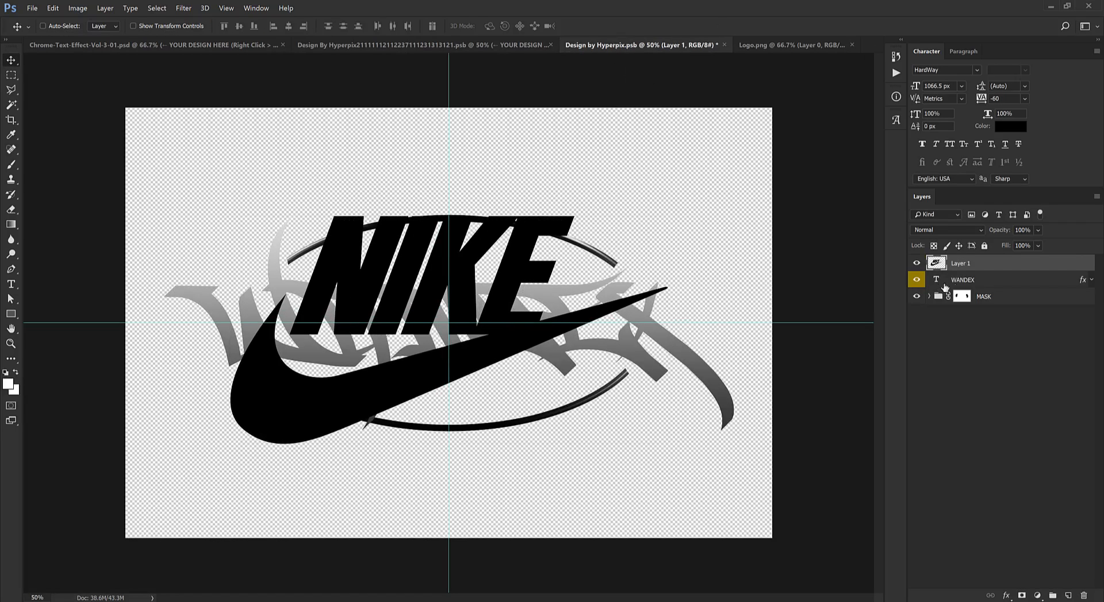
# Move the WANDEX text and MASK group down below the Nike logo, and delete the MASK group with its layer mask and contents
pyautogui.click(977, 280)
pyautogui.keyDown('shift'); pyautogui.click(986, 296); pyautogui.keyUp('shift')
pyautogui.moveTo(622, 353); pyautogui.dragTo(607, 475)
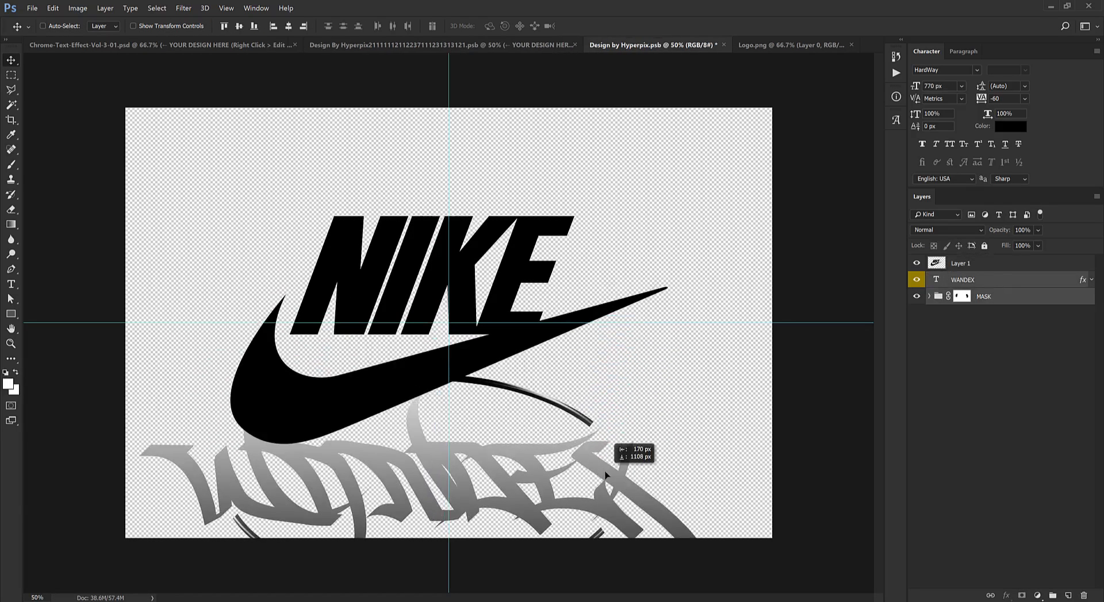
pyautogui.click(961, 296)
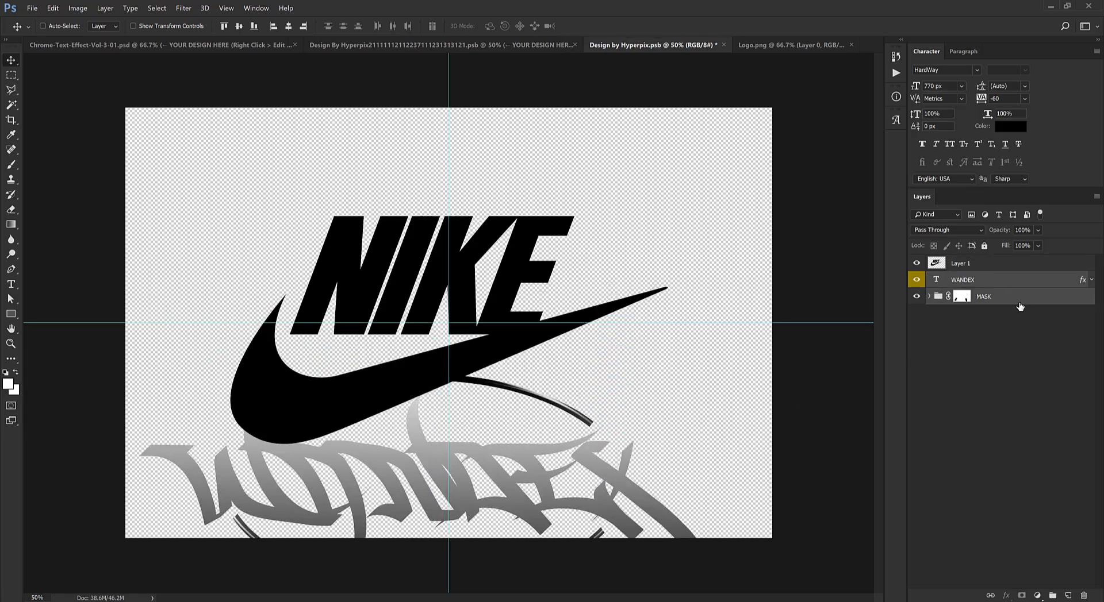
pyautogui.click(1083, 596)
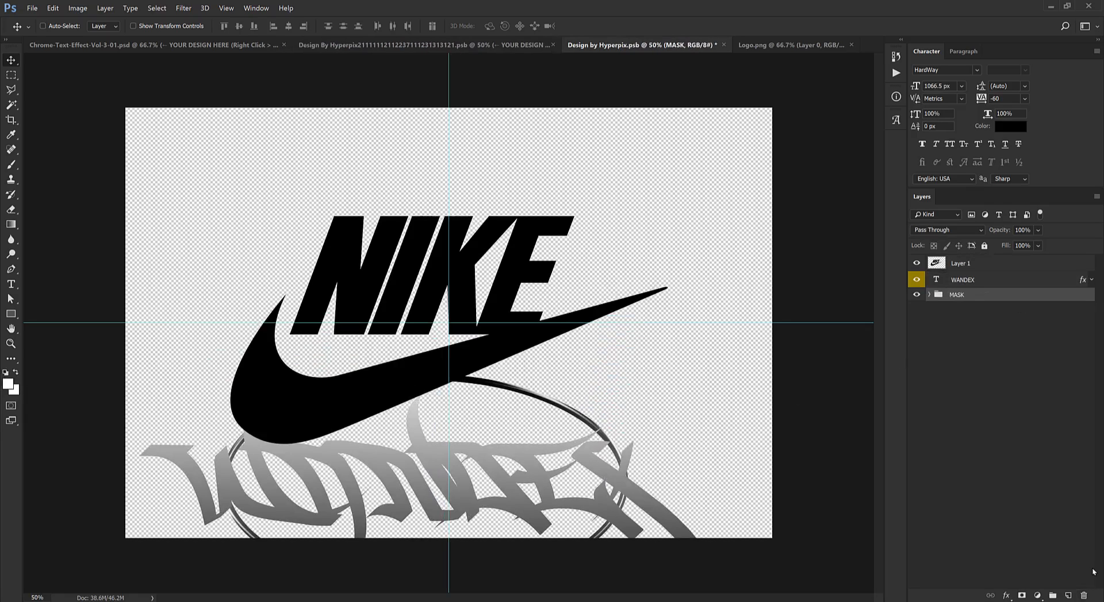
pyautogui.click(1084, 596)
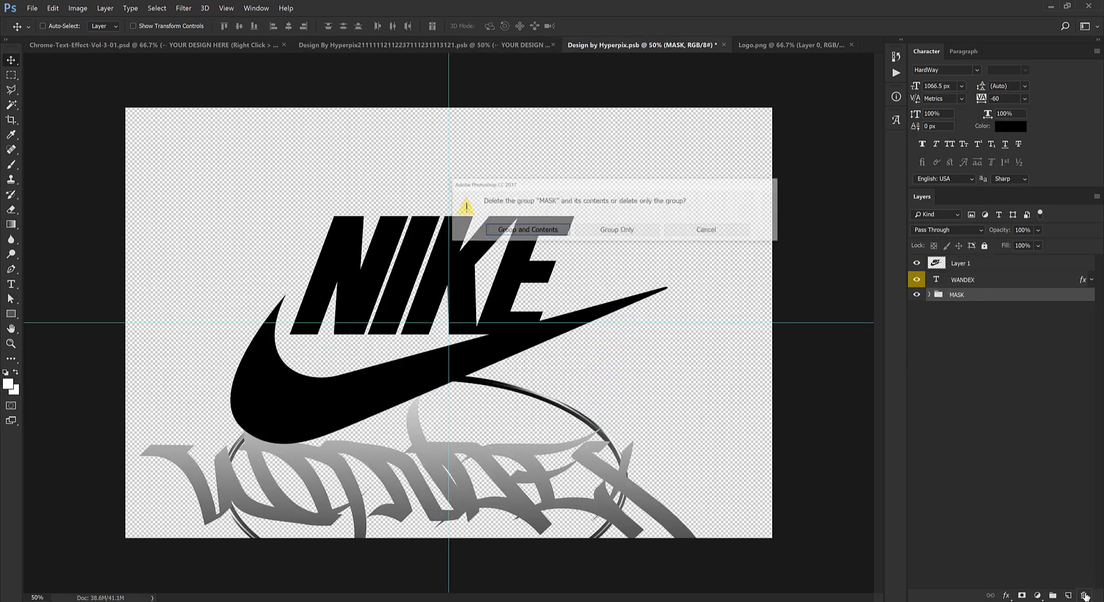
pyautogui.click(552, 235)
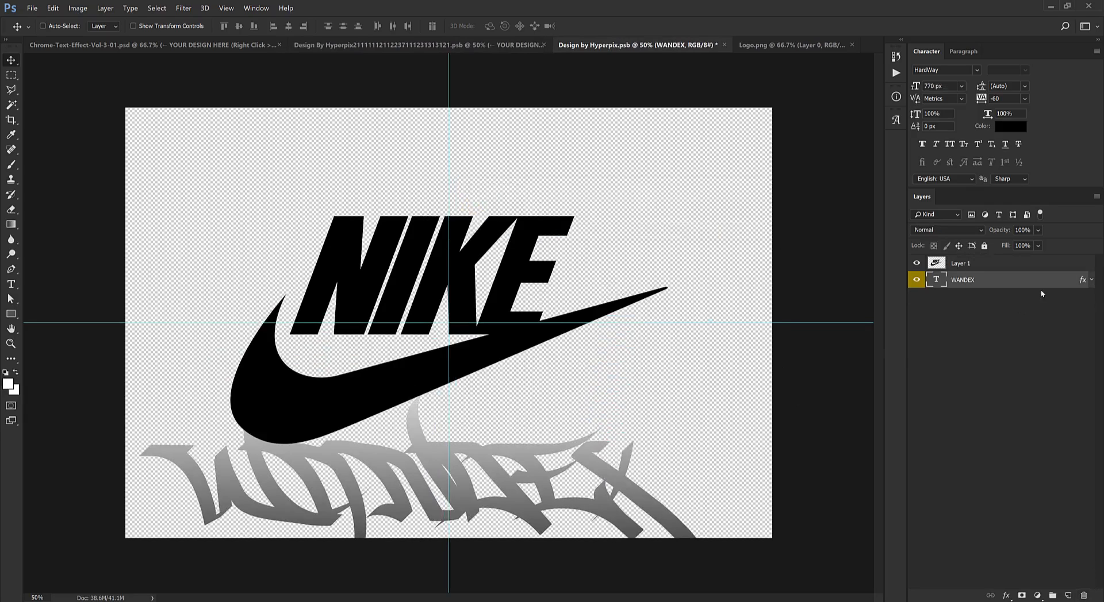
# Copy the WANDEX text's layer style onto the Nike logo layer and delete the WANDEX text layer
pyautogui.rightClick(1013, 282)
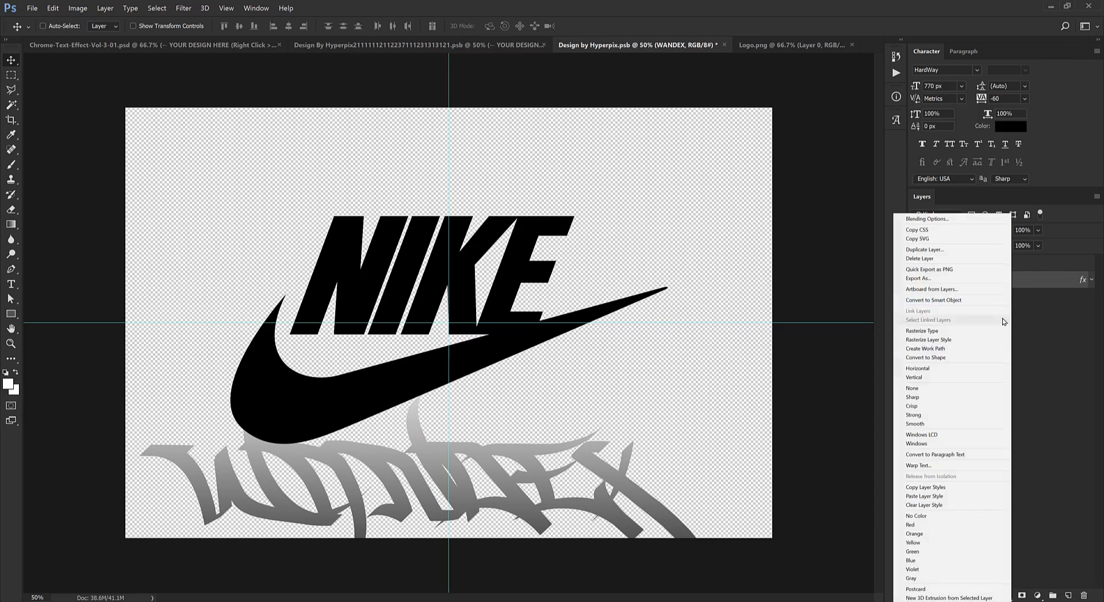
pyautogui.click(935, 489)
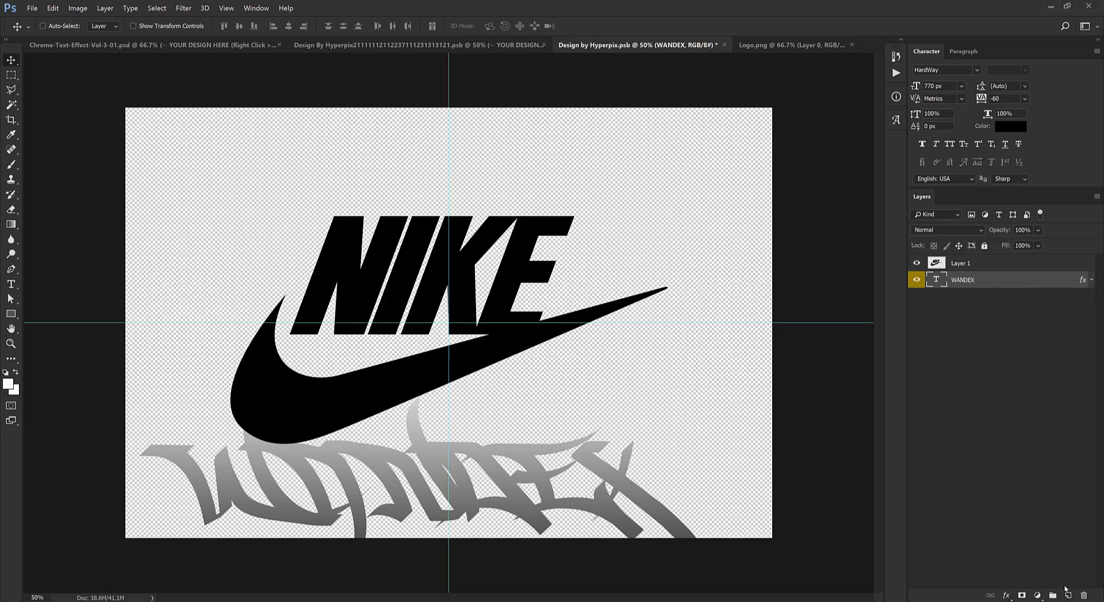
pyautogui.click(1080, 597)
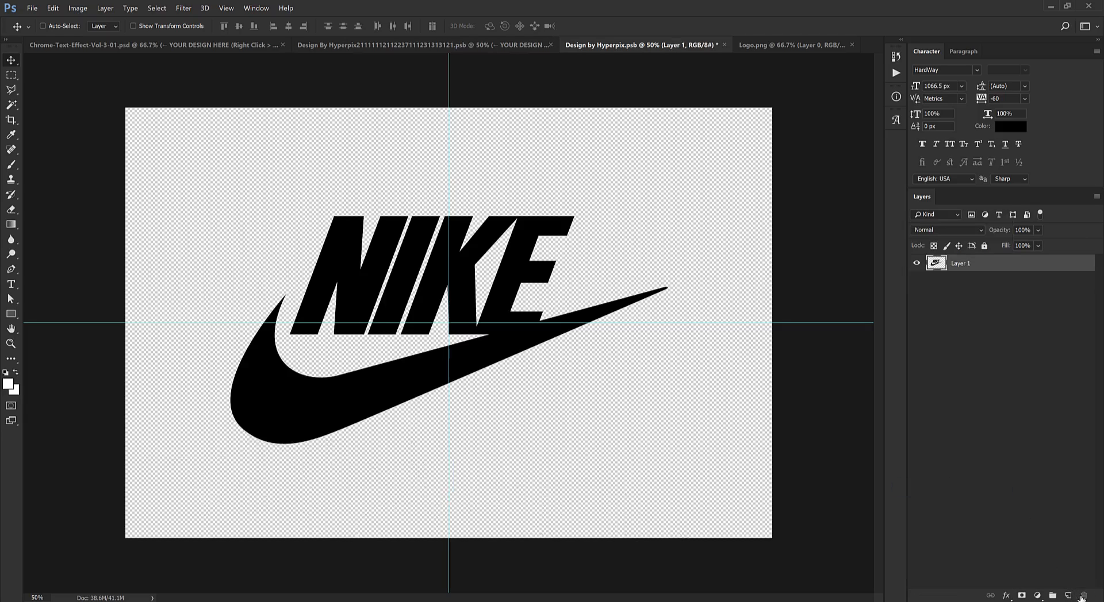
pyautogui.rightClick(1004, 264)
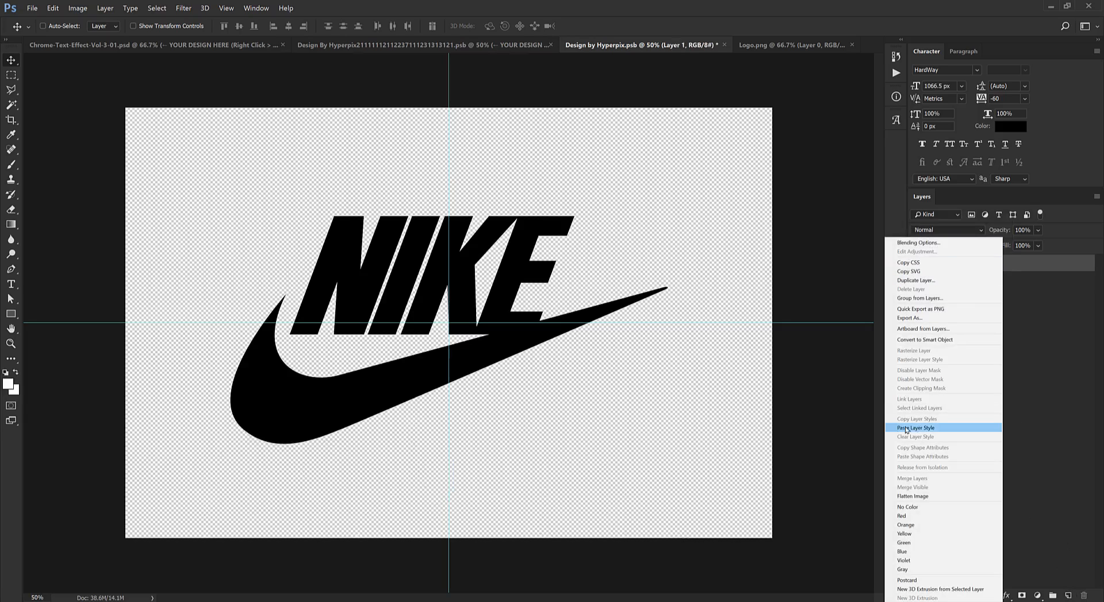
pyautogui.click(923, 428)
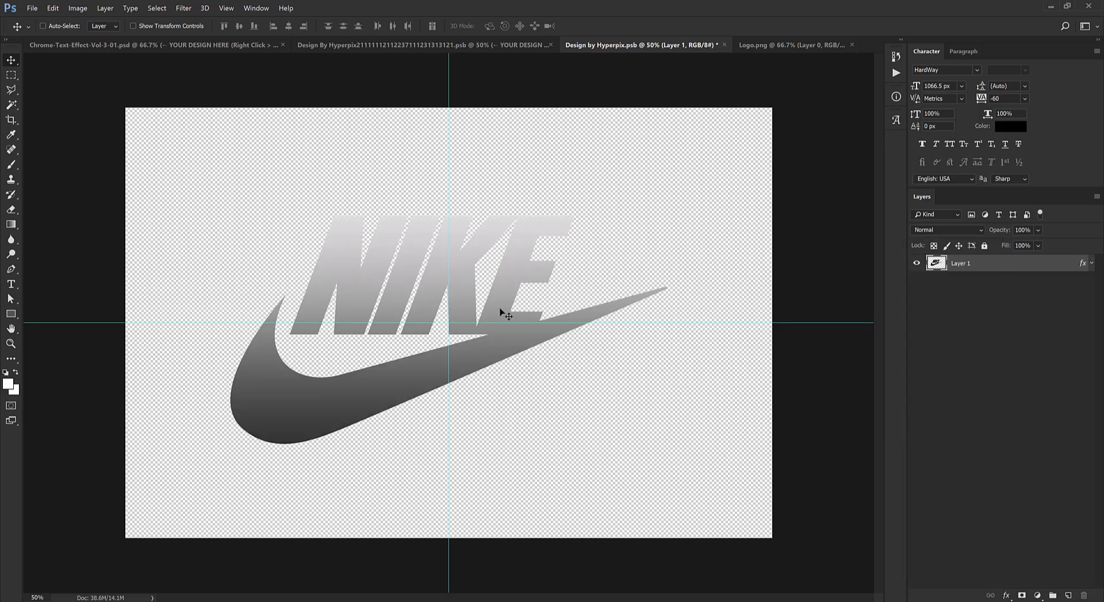
# Close Logo.png, and close both smart object documents with their changes saved so the chrome template updates
pyautogui.click(851, 45)
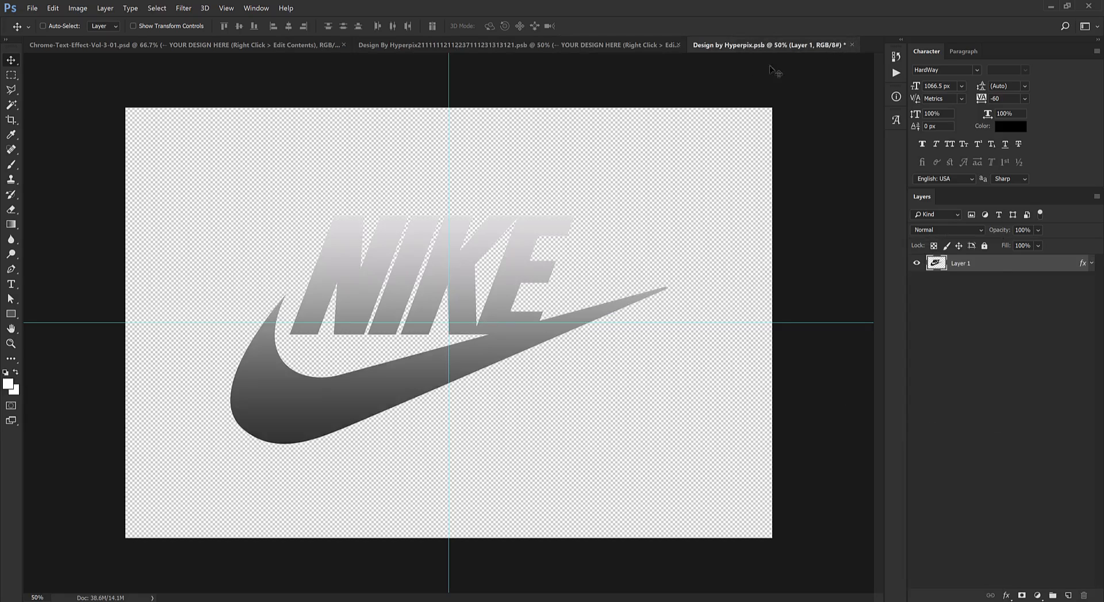
pyautogui.click(851, 45)
pyautogui.click(523, 228)
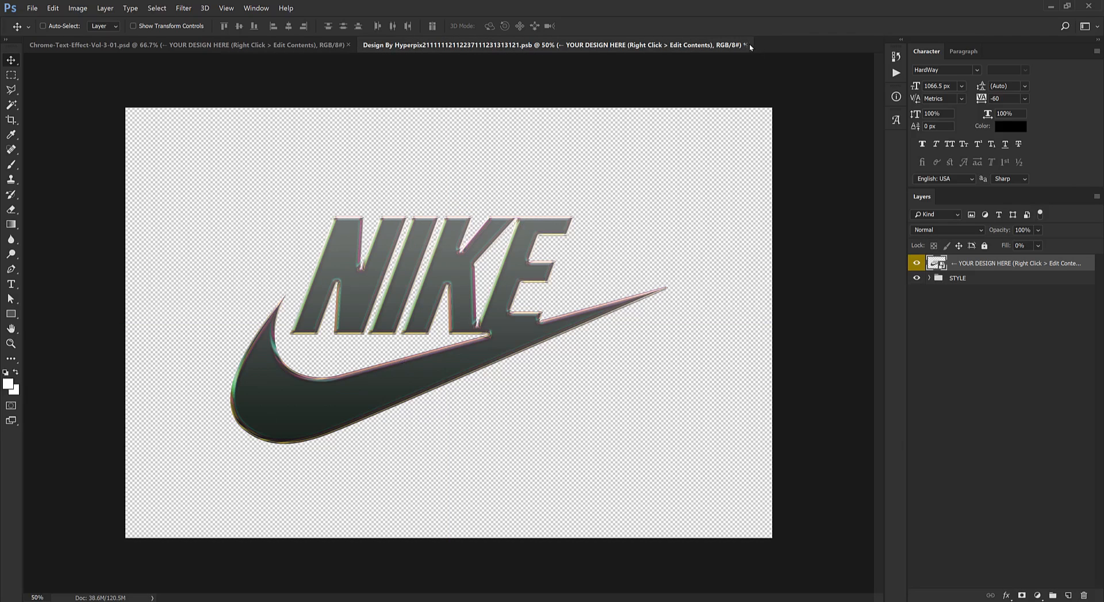
pyautogui.click(746, 45)
pyautogui.click(502, 230)
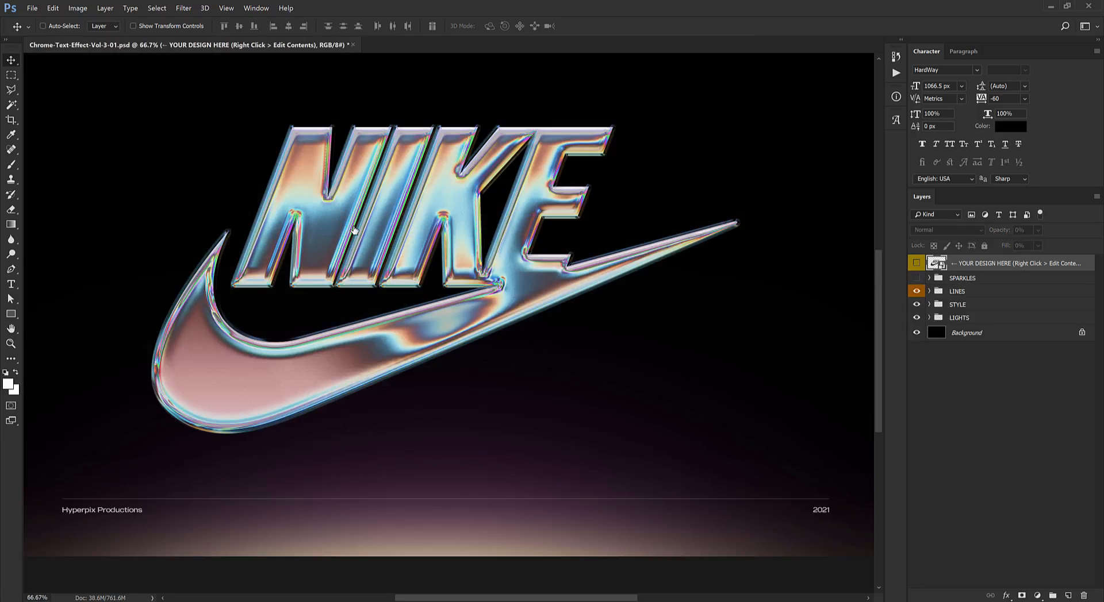
# Examine the chrome effect on the Nike logo's letters and swoosh up close, at magnifications up to 200%
pyautogui.hotkey('ctrl', '+')
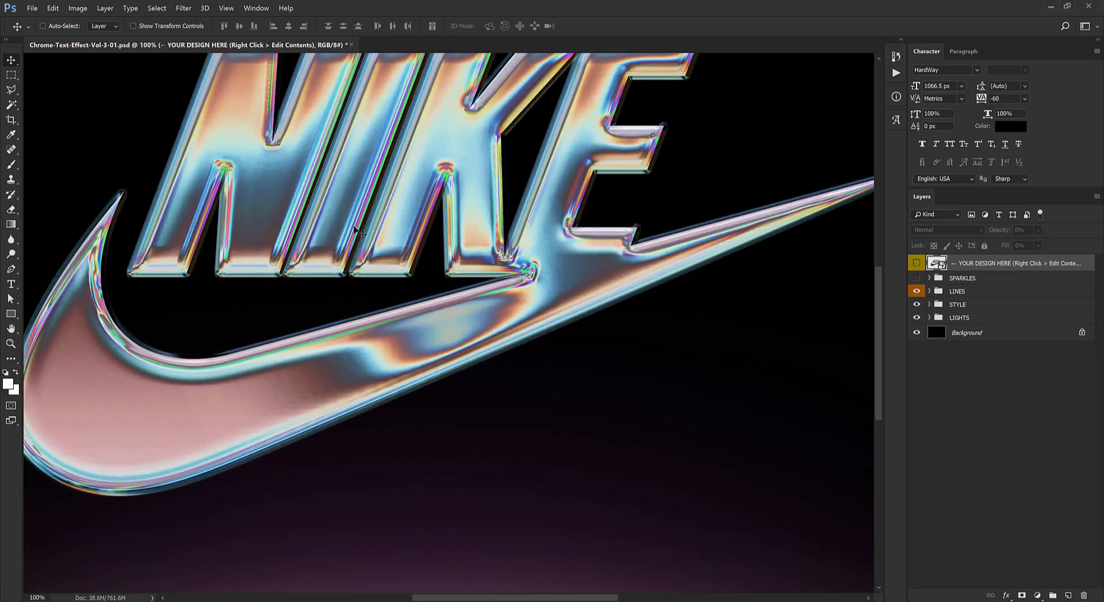
pyautogui.moveTo(411, 236); pyautogui.dragTo(458, 306)
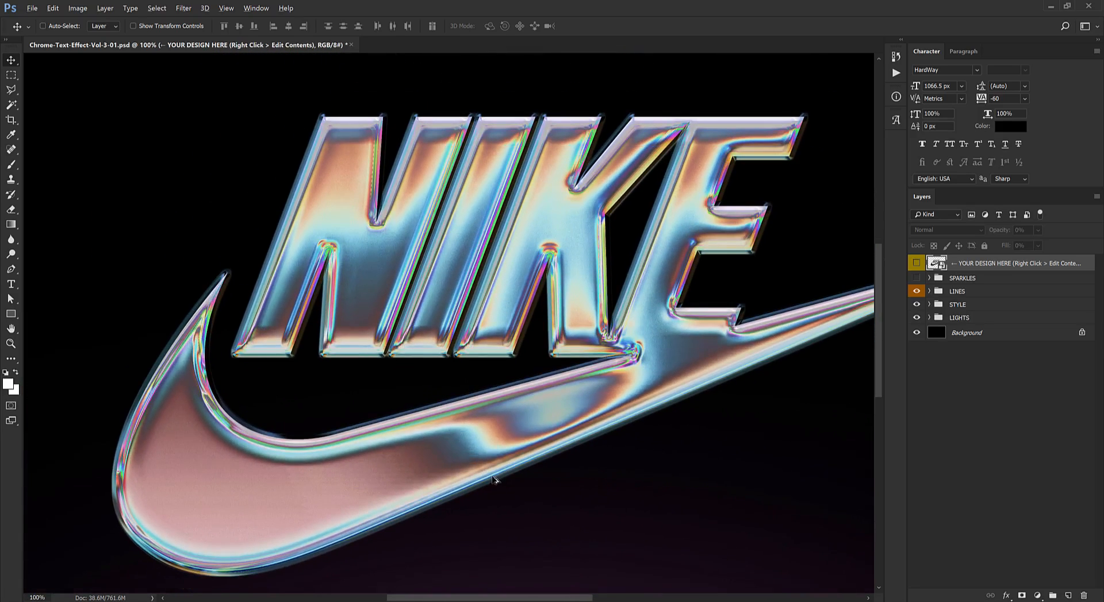
pyautogui.hotkey('ctrl', '+')
pyautogui.moveTo(572, 488); pyautogui.dragTo(577, 365)
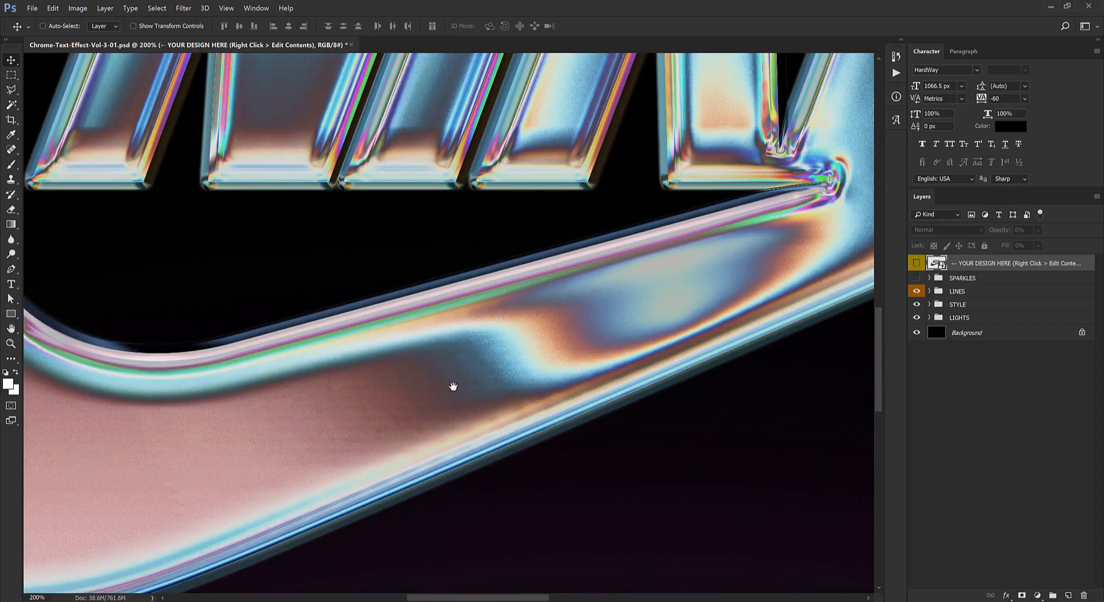
# Show and expand the SPARKLES group, and remove all of its Sparkle layers except the topmost one
pyautogui.moveTo(453, 386); pyautogui.dragTo(212, 486)
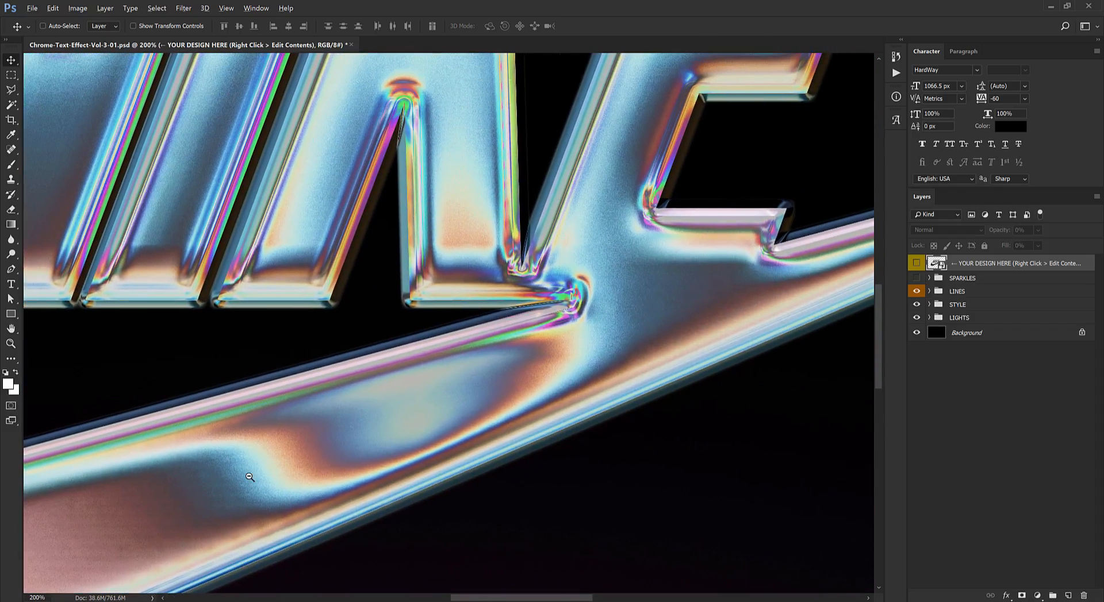
pyautogui.keyDown('alt'); pyautogui.click(338, 461); pyautogui.keyUp('alt')
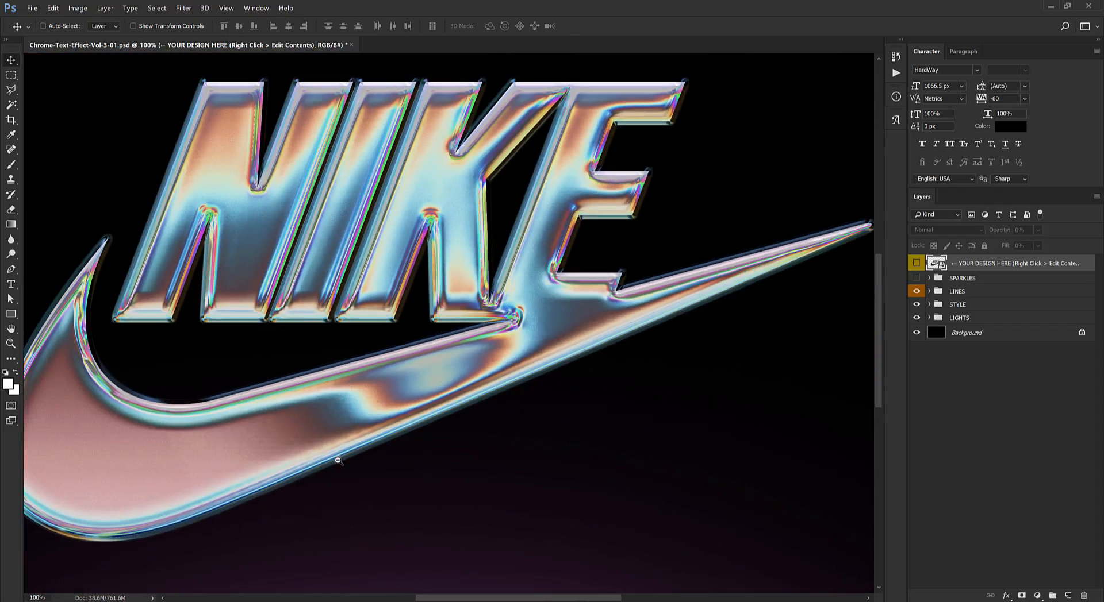
pyautogui.moveTo(458, 350); pyautogui.dragTo(493, 344)
pyautogui.hotkey('ctrl', '-')
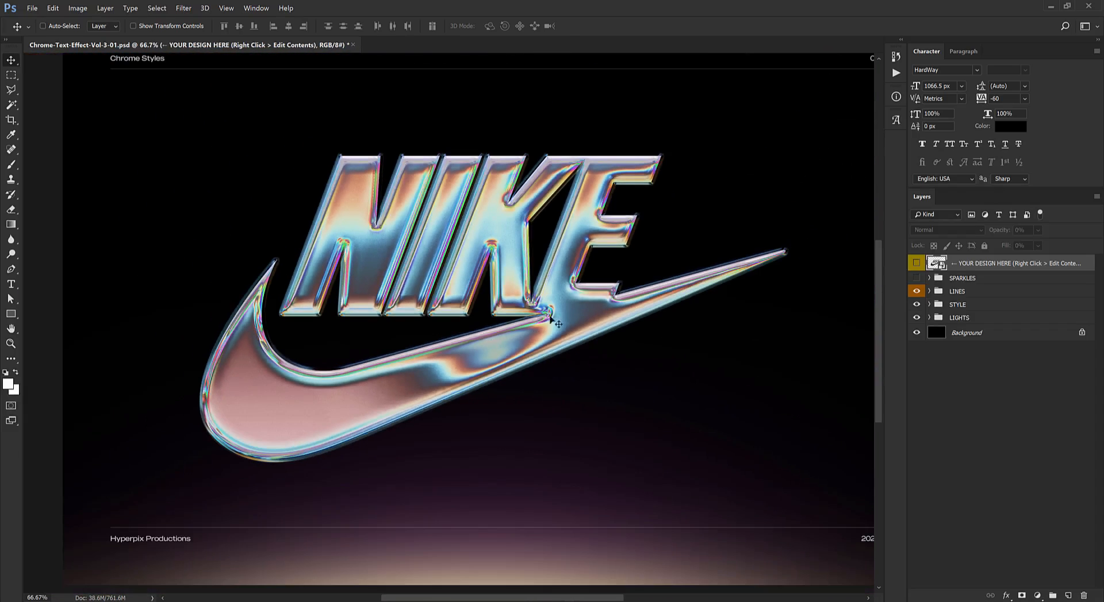
pyautogui.click(930, 279)
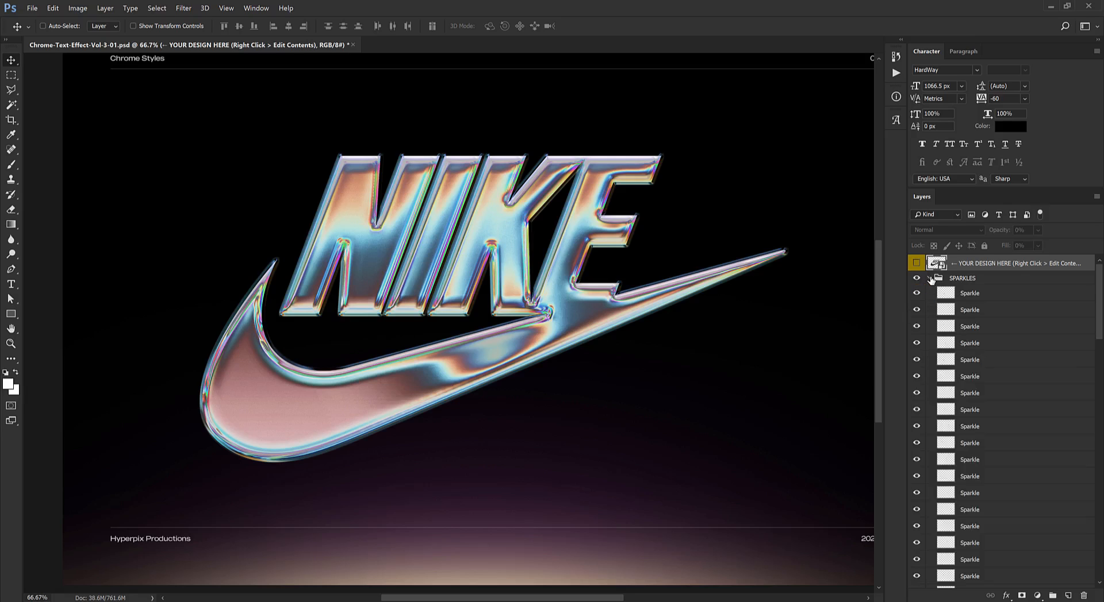
pyautogui.click(975, 294)
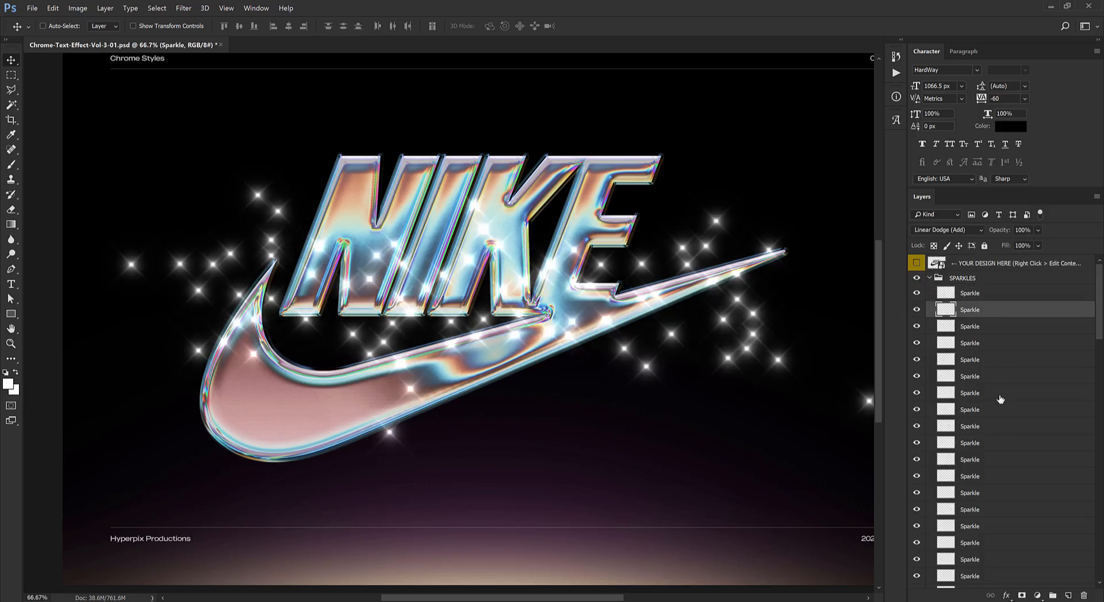
pyautogui.scroll(-10, 985, 492)
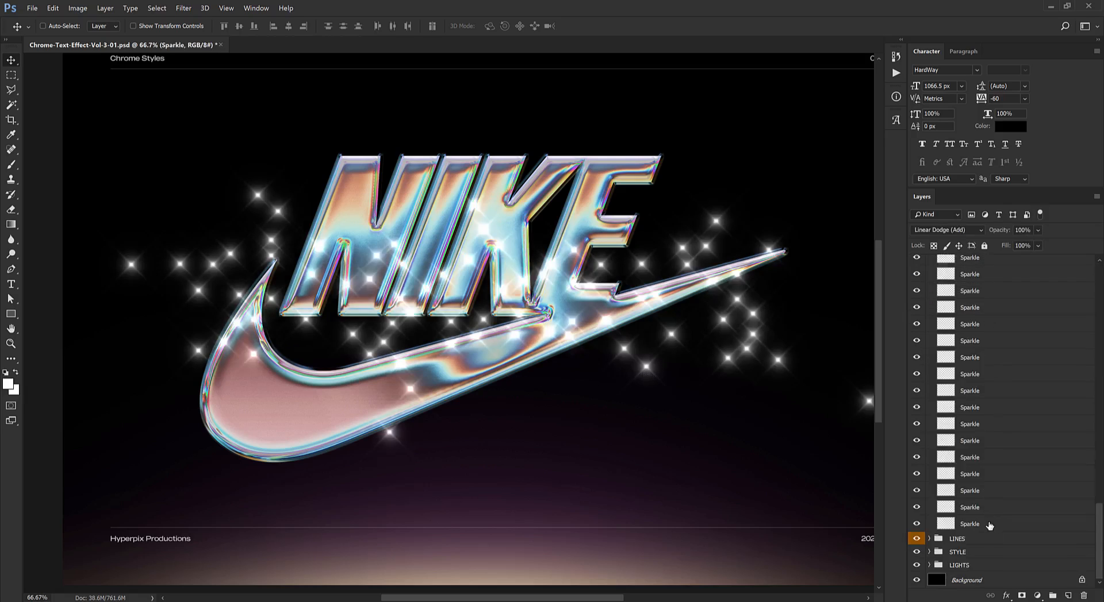
pyautogui.keyDown('shift'); pyautogui.click(989, 524); pyautogui.keyUp('shift')
pyautogui.hotkey('ctrl', 'e')
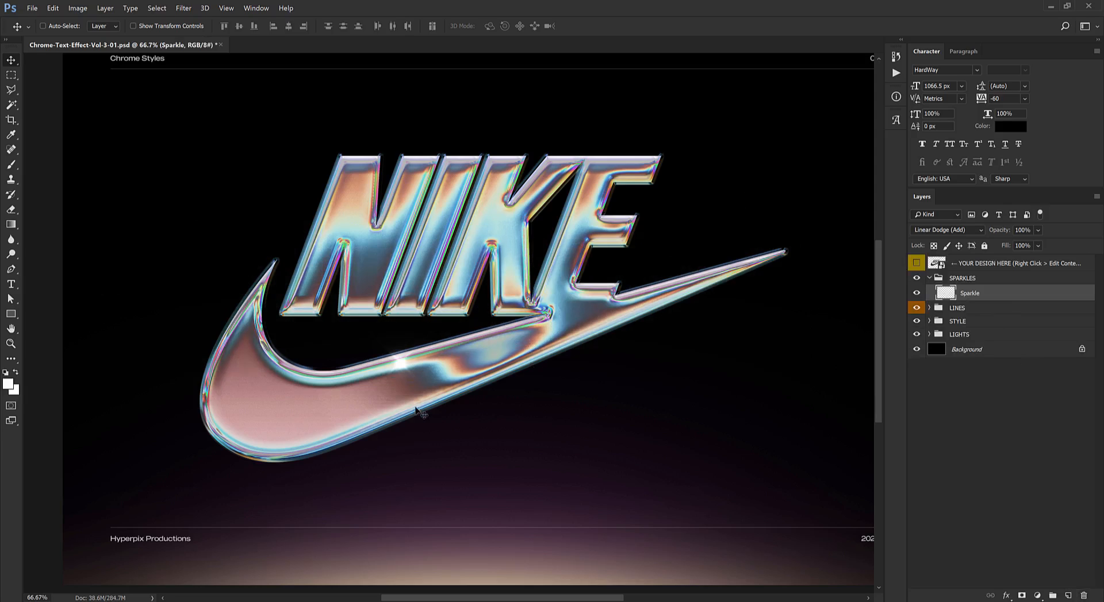
# Duplicate the single sparkle into twelve Sparkle layers, placing them on the edges and corners of the Nike letters and swoosh
pyautogui.moveTo(407, 397); pyautogui.dragTo(371, 277)
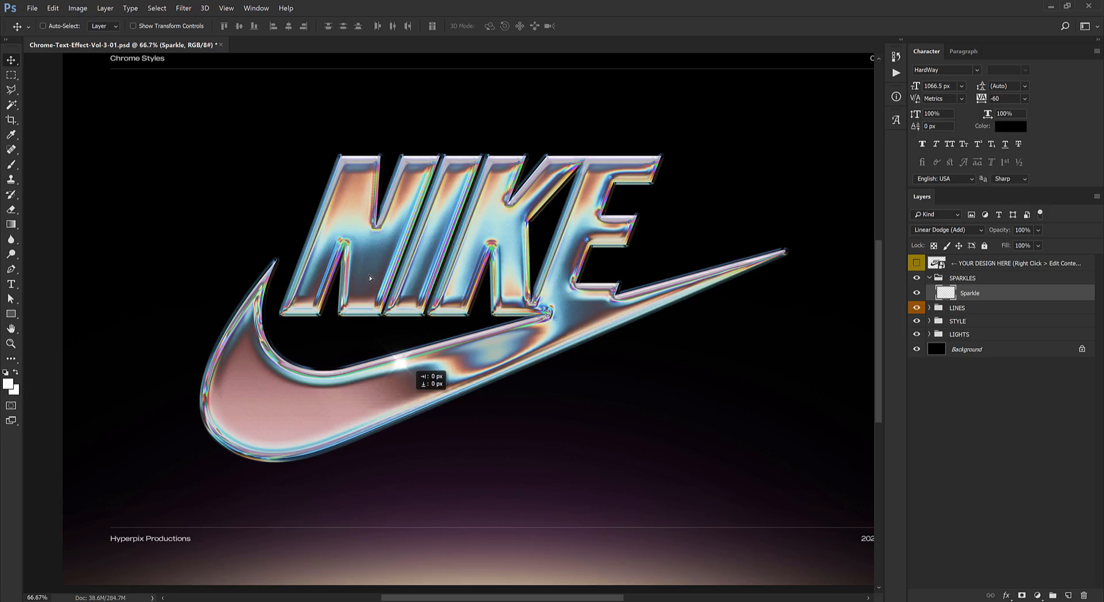
pyautogui.moveTo(370, 278); pyautogui.dragTo(367, 417)
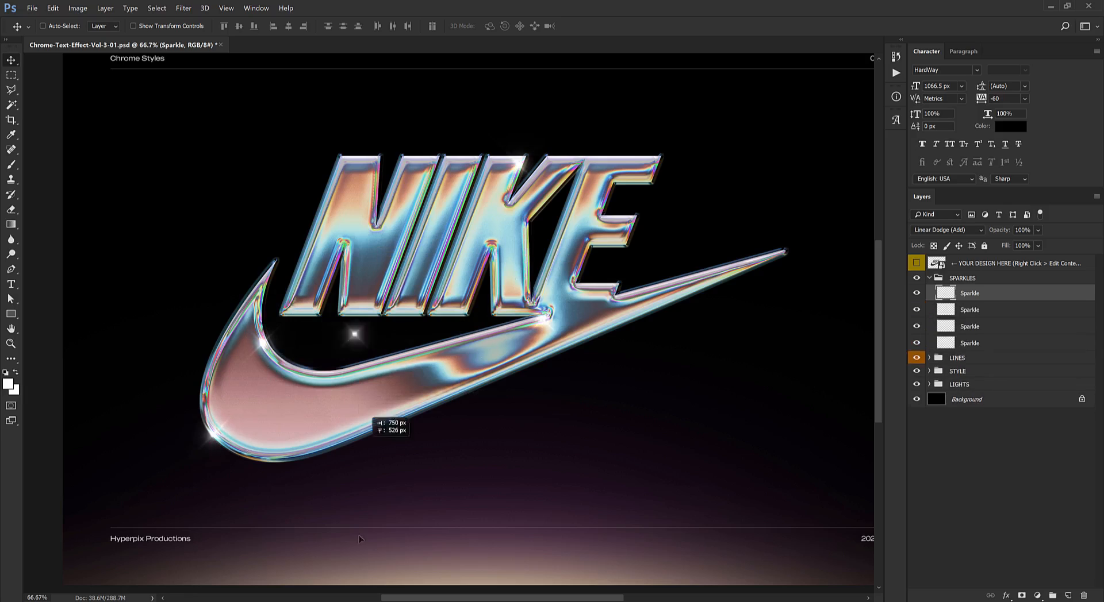
pyautogui.moveTo(359, 539); pyautogui.dragTo(406, 315)
pyautogui.scroll(-1, 549, 395)
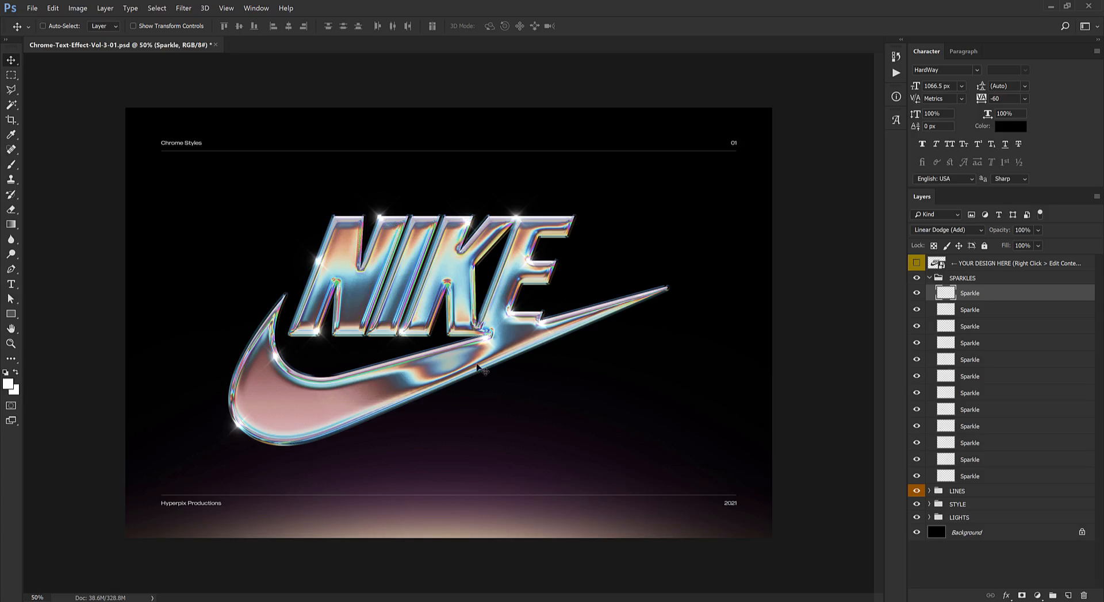
# Review the Nike logo with its sparkles in full-screen view and close up at 100%
pyautogui.moveTo(472, 363); pyautogui.dragTo(477, 368)
pyautogui.press('f')
pyautogui.press('f')
pyautogui.hotkey('ctrl', '+')
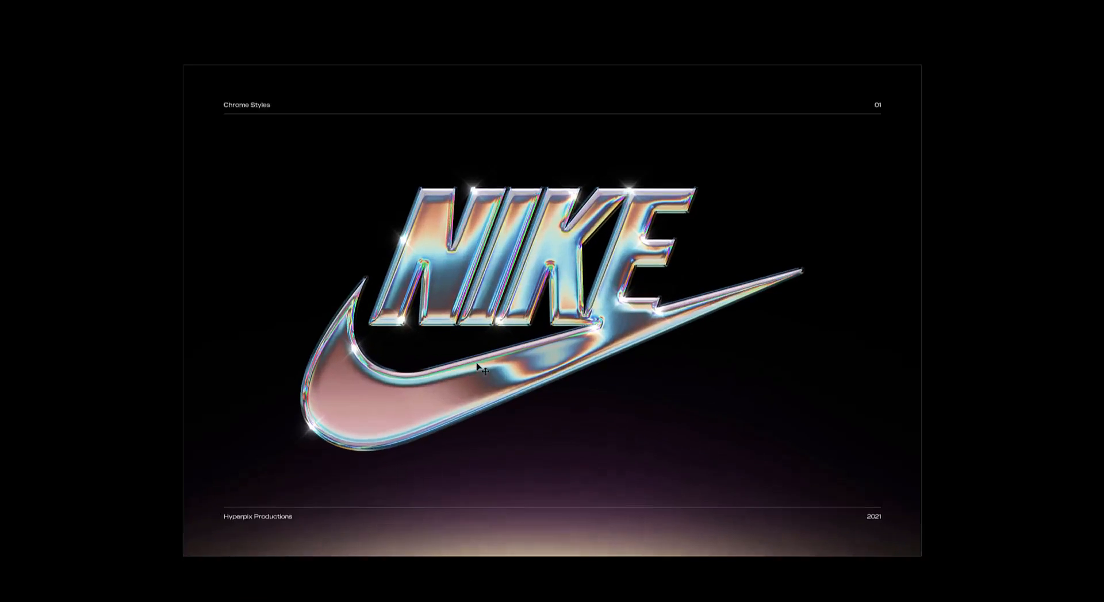
pyautogui.hotkey('ctrl', '+')
pyautogui.moveTo(505, 352); pyautogui.dragTo(550, 365)
pyautogui.press('f')
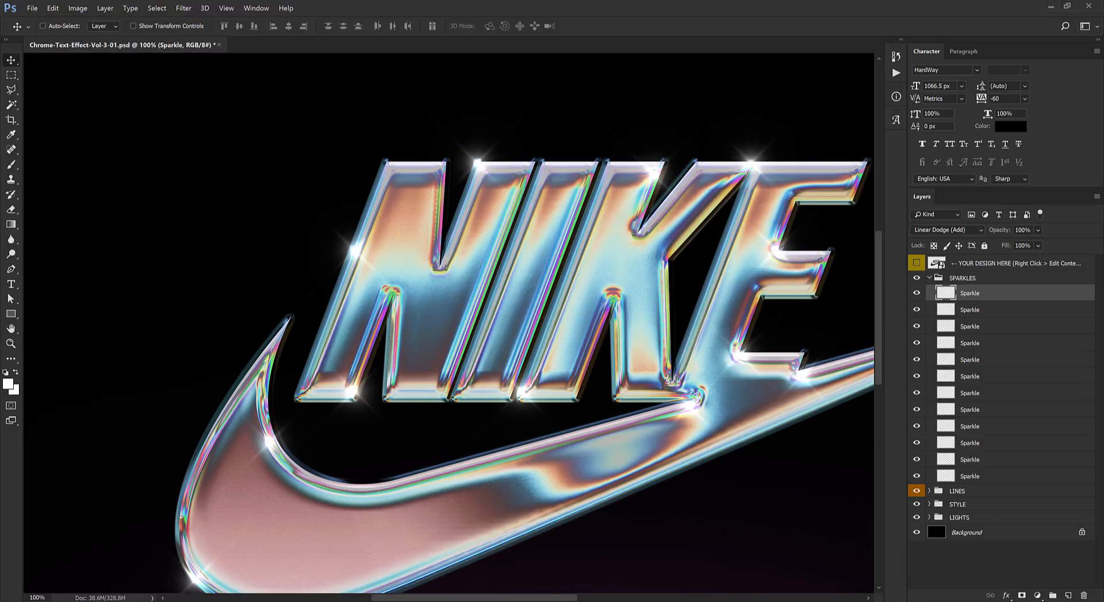
# Open the template Chrome-Text-Effect-Vol-3-10 in Photoshop from the Chrome Text Effects Vol.3 folder in File Explorer
pyautogui.hotkey('alt', 'Tab')
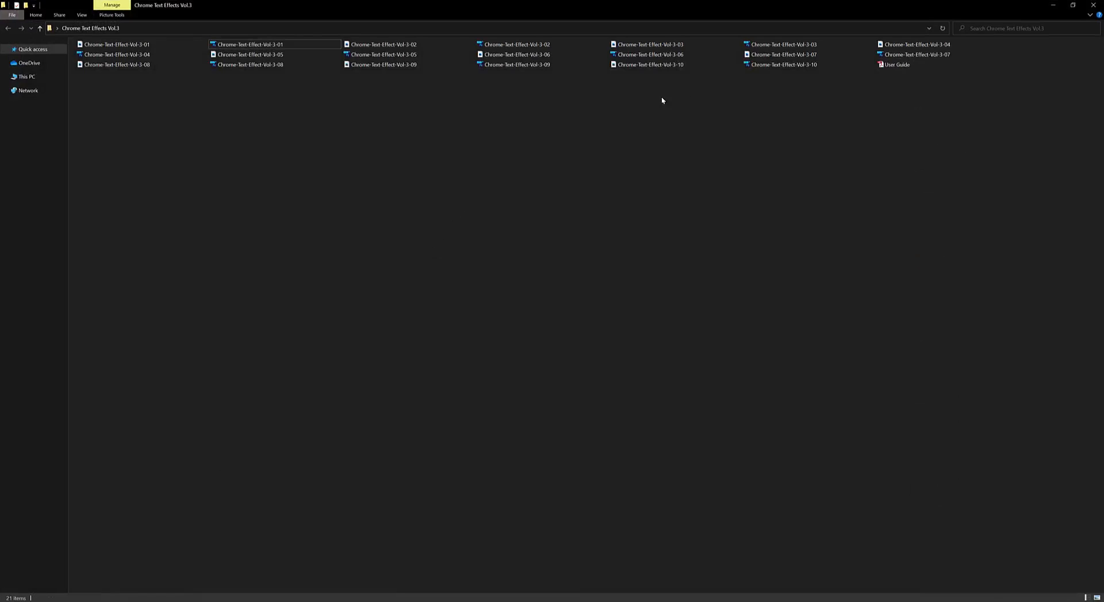
pyautogui.doubleClick(772, 65)
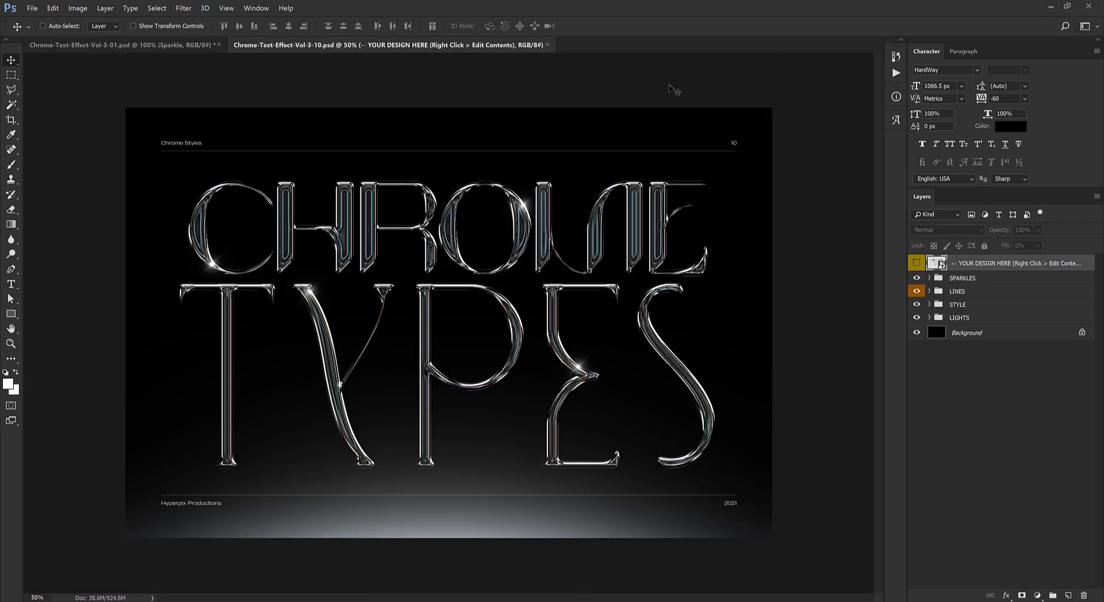
# Examine the chrome lettering of template 10 at 100% and as a whole, with the interface hidden
pyautogui.scroll(2, 461, 317)
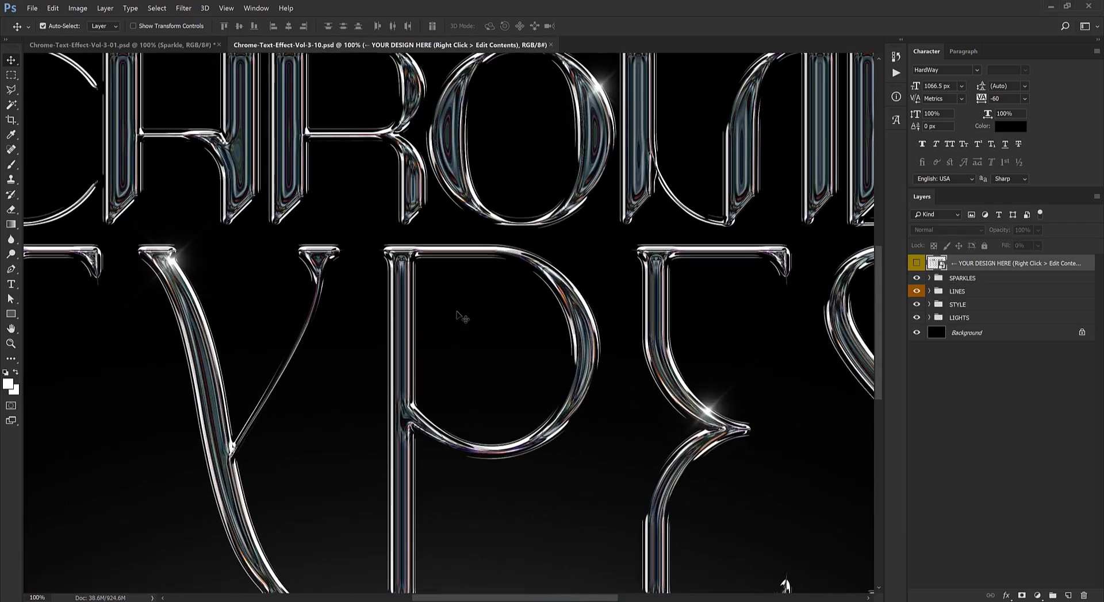
pyautogui.press('Tab')
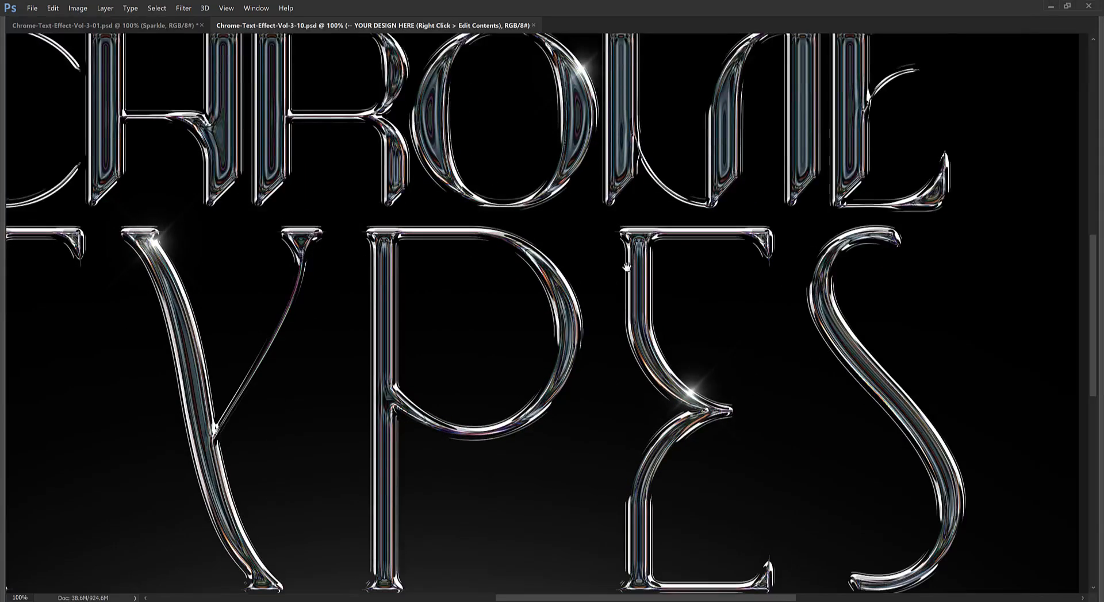
pyautogui.moveTo(627, 266); pyautogui.dragTo(793, 281)
pyautogui.scroll(-2, 707, 300)
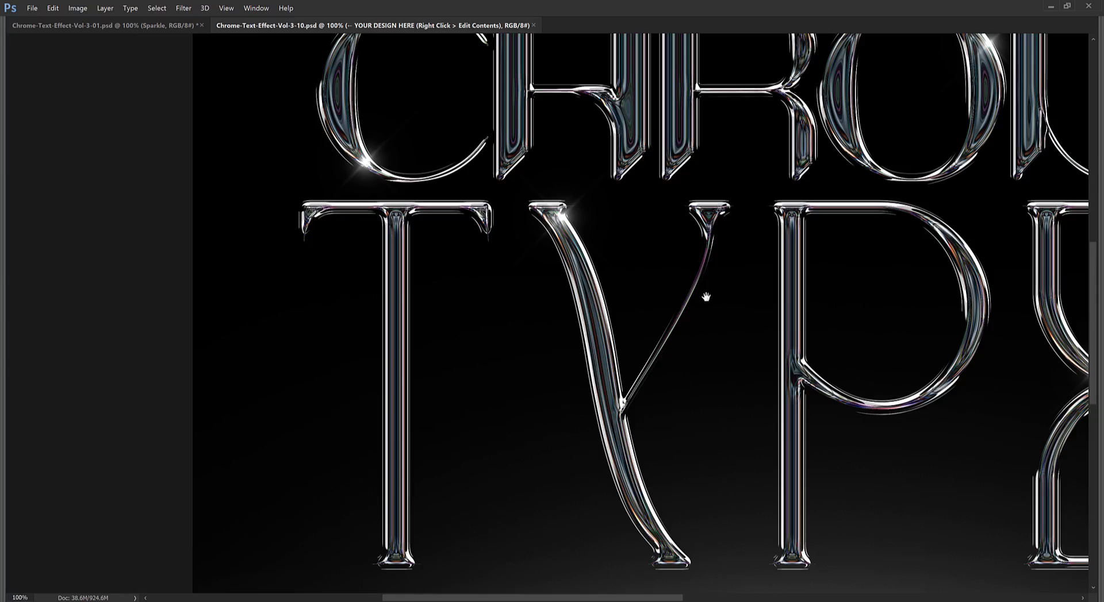
pyautogui.scroll(2, 598, 352)
pyautogui.hotkey('ctrl', '0')
pyautogui.press('f')
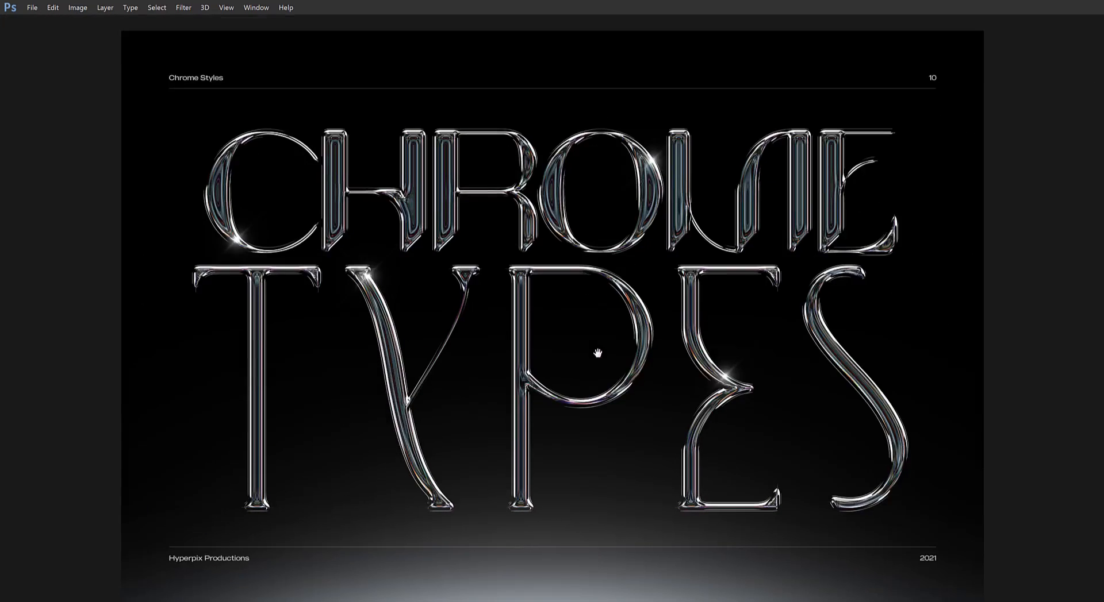
pyautogui.press('f')
pyautogui.press('Tab')
# Open the contents of the YOUR DESIGN HERE smart object, and open JP from the Language folder in File Explorer
pyautogui.rightClick(947, 268)
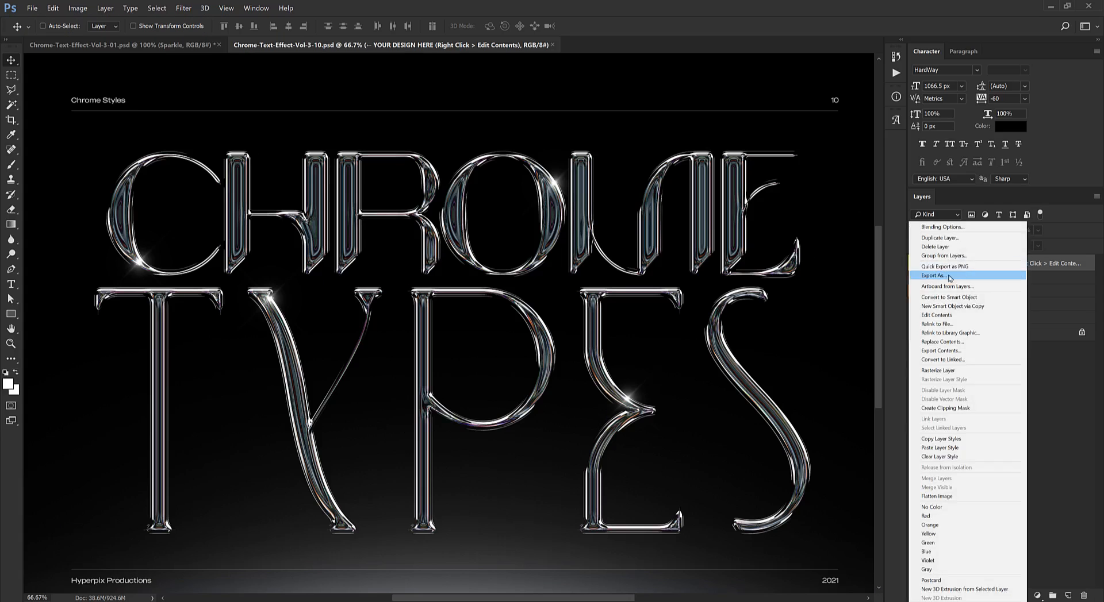
pyautogui.click(933, 315)
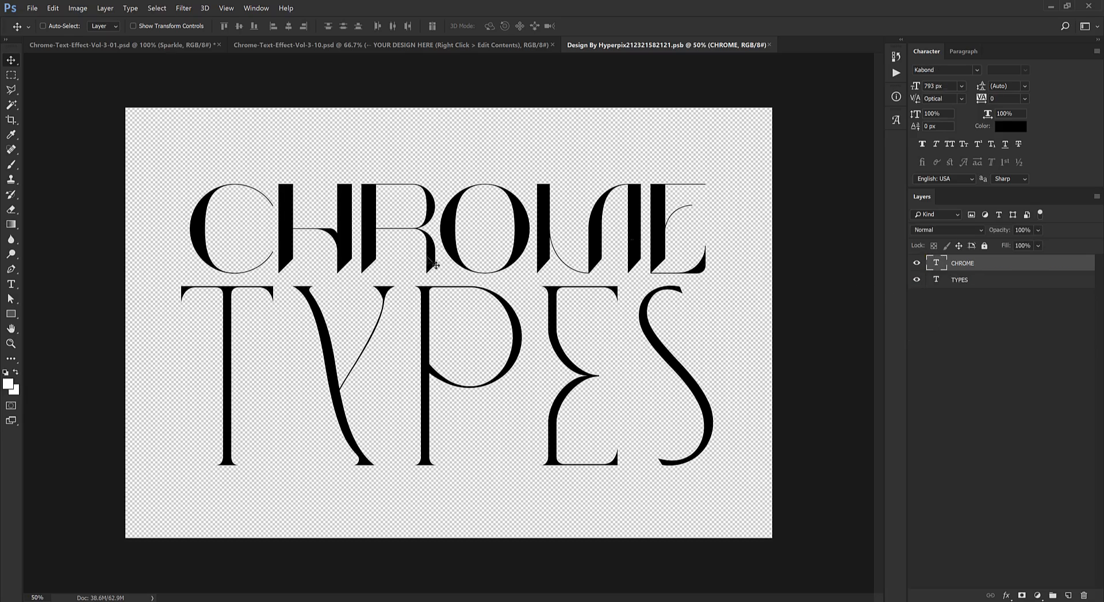
pyautogui.hotkey('ctrl', '-')
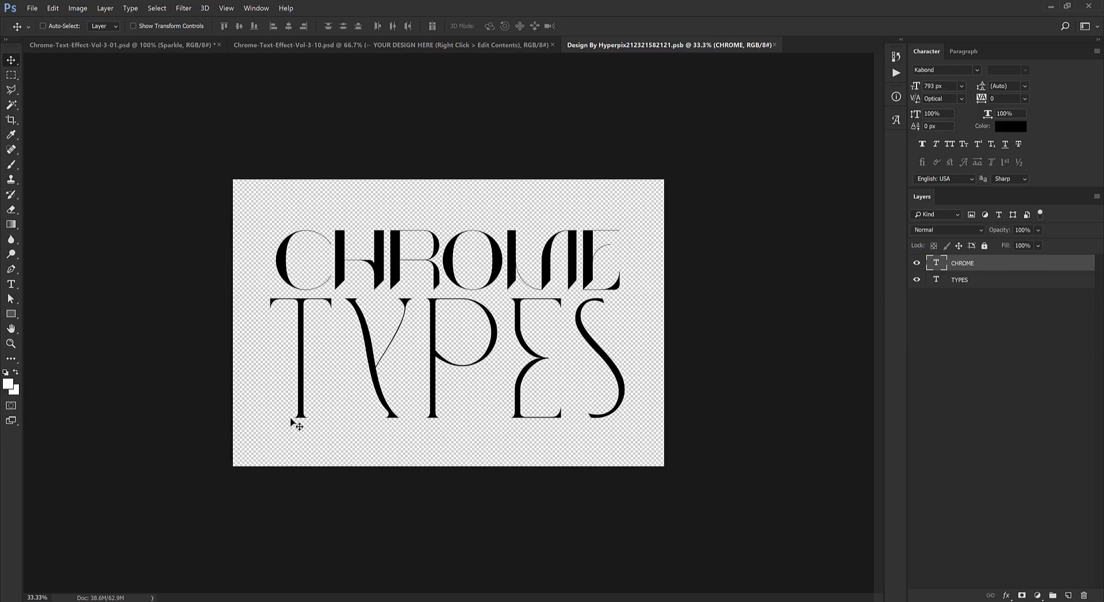
pyautogui.click(119, 601)
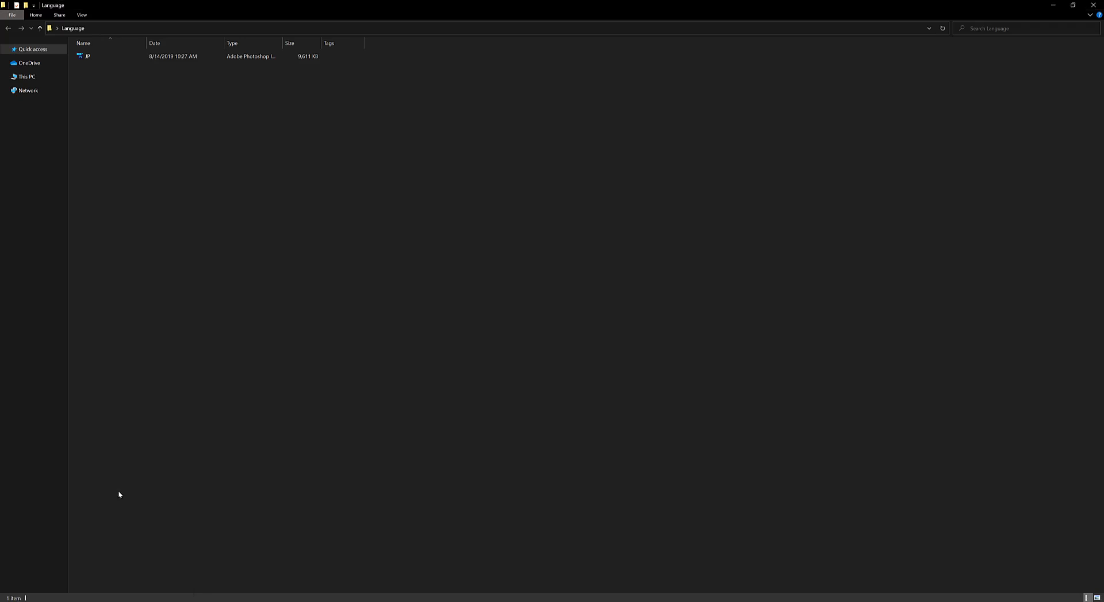
pyautogui.doubleClick(89, 57)
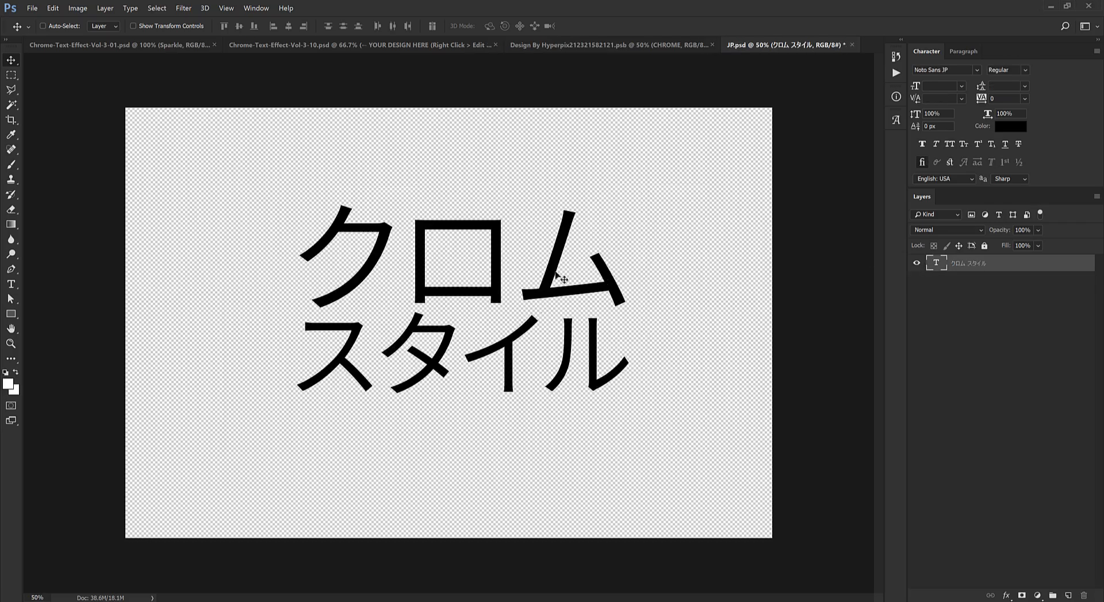
# Hide the CHROME and TYPES text layers, and bring the クロム スタイル text from JP.psd into the smart object, centred horizontally
pyautogui.click(655, 46)
pyautogui.moveTo(916, 263); pyautogui.dragTo(917, 280)
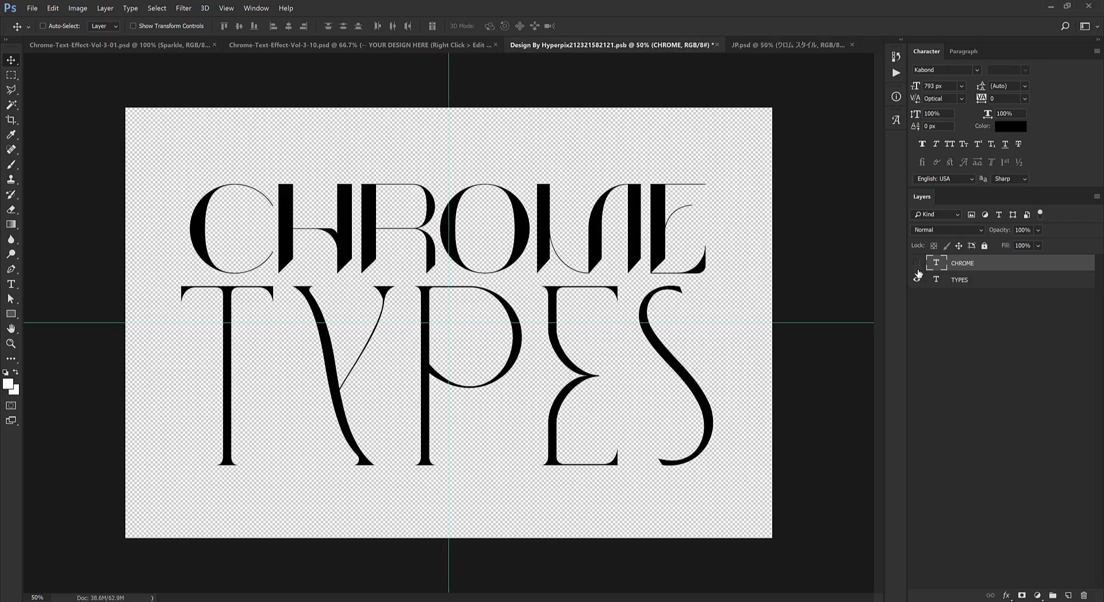
pyautogui.click(747, 45)
pyautogui.moveTo(558, 189); pyautogui.dragTo(489, 290)
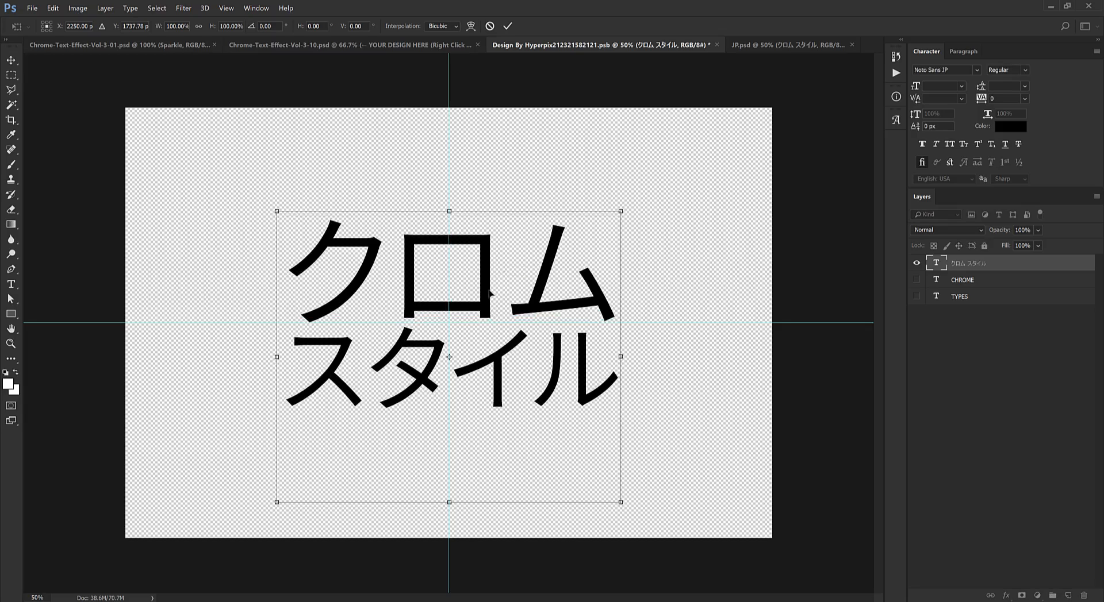
pyautogui.press('Return')
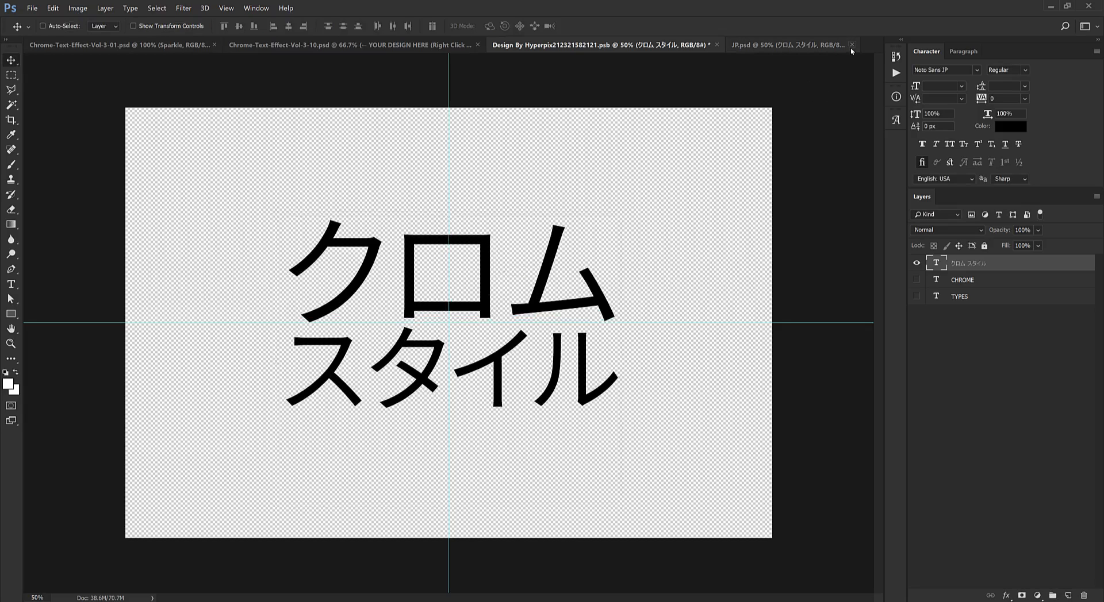
# Close JP.psd without saving, and close the smart object document with its changes saved so template 10 updates
pyautogui.click(844, 49)
pyautogui.hotkey('ctrl', 'w')
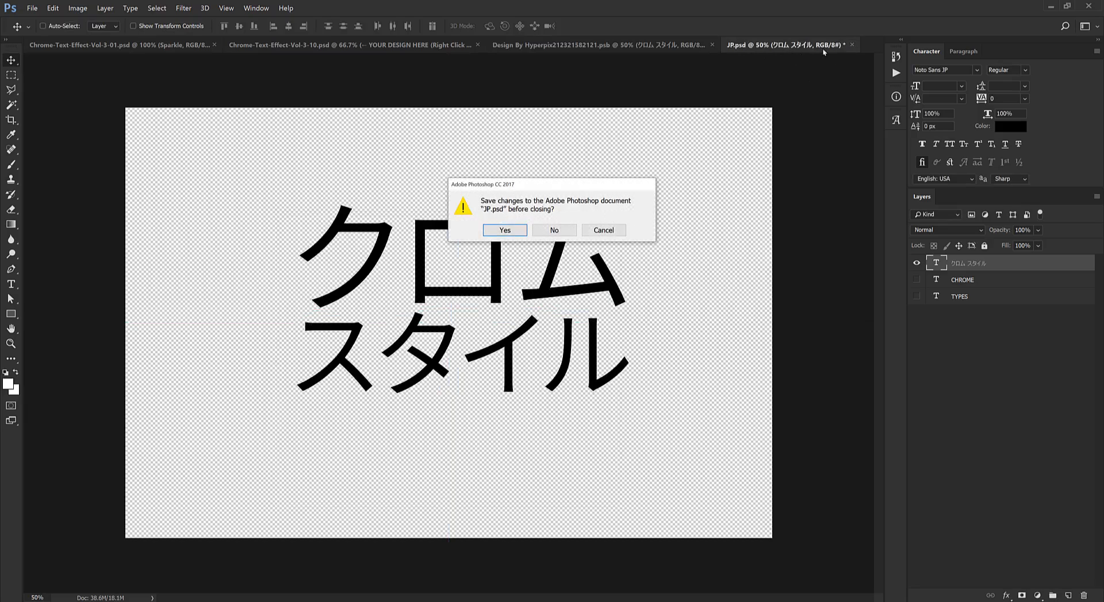
pyautogui.click(563, 235)
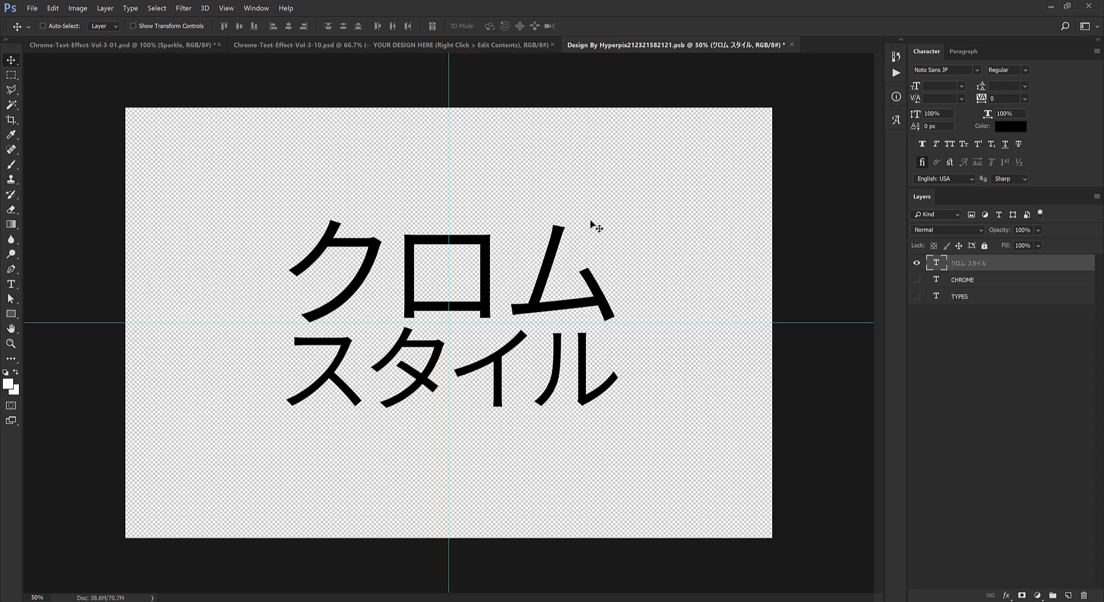
pyautogui.click(792, 44)
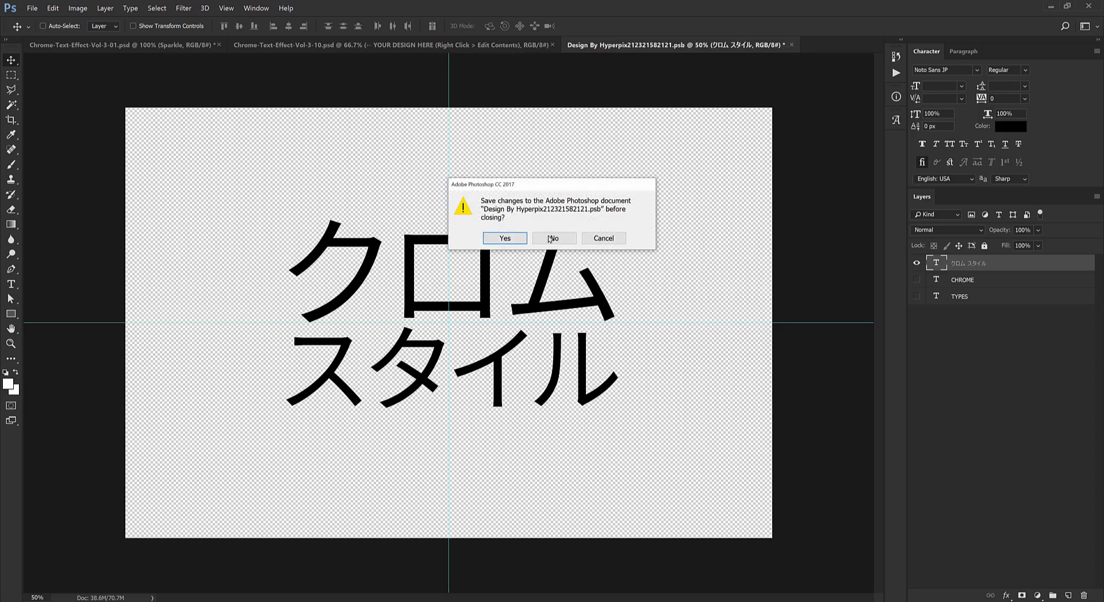
pyautogui.click(505, 240)
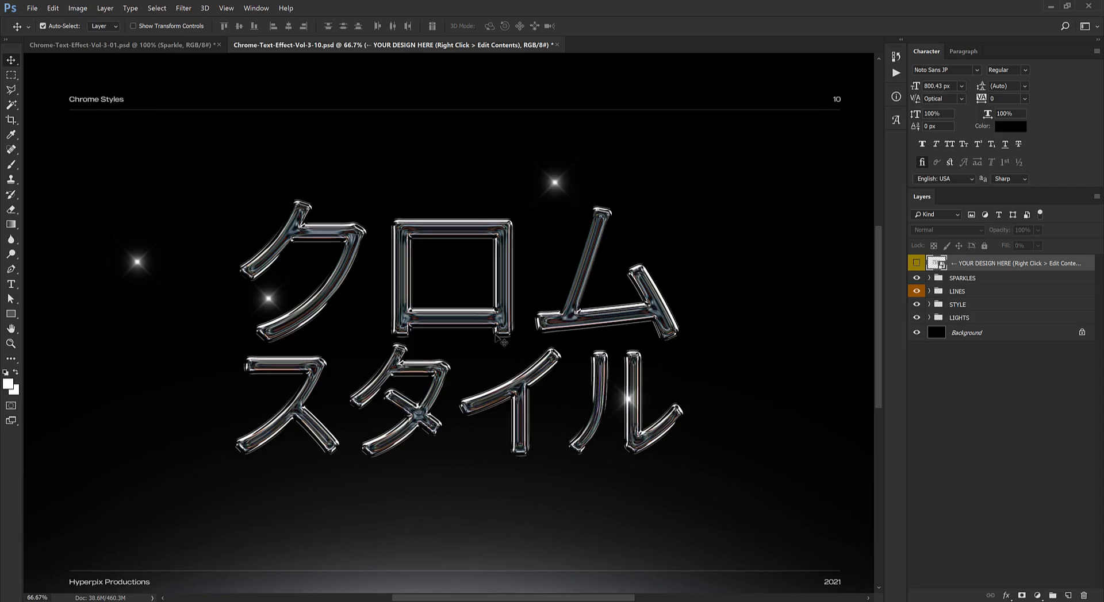
# Examine the chrome effect on the Japanese characters up close and at 66.7%
pyautogui.hotkey('ctrl', '+')
pyautogui.moveTo(502, 332); pyautogui.dragTo(574, 273)
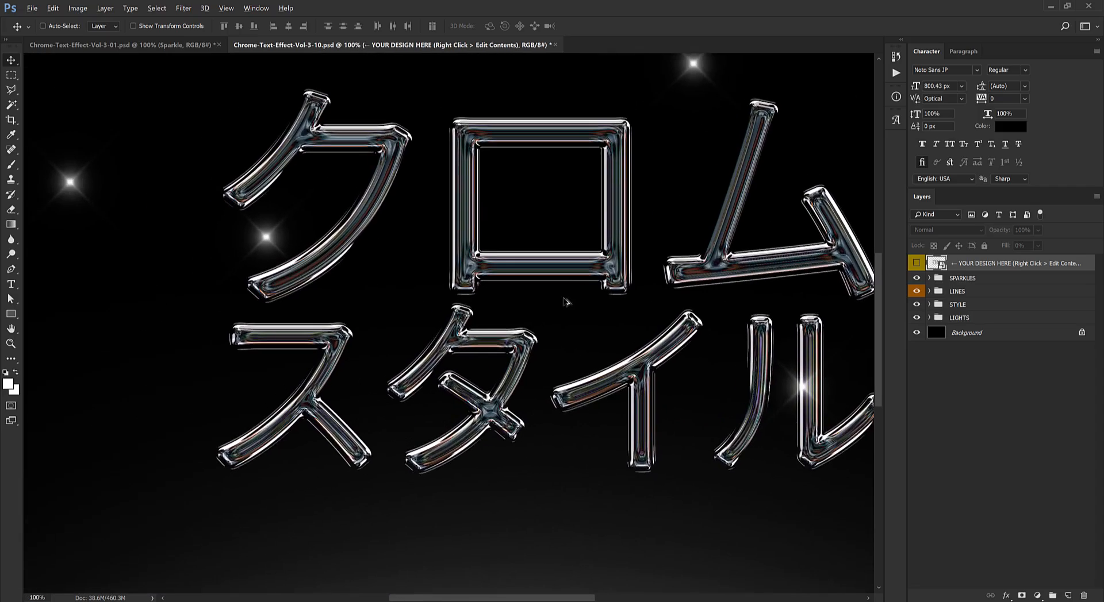
pyautogui.hotkey('ctrl', '+')
pyautogui.moveTo(562, 313); pyautogui.dragTo(506, 404)
pyautogui.hotkey('ctrl', '-')
pyautogui.hotkey('ctrl', '-')
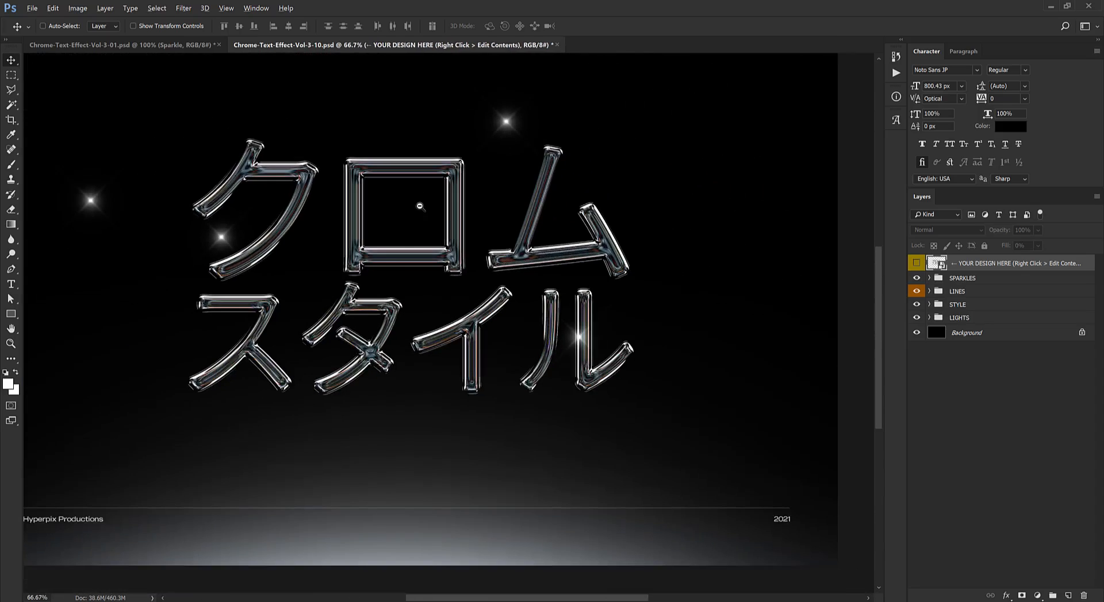
pyautogui.moveTo(452, 220); pyautogui.dragTo(535, 230)
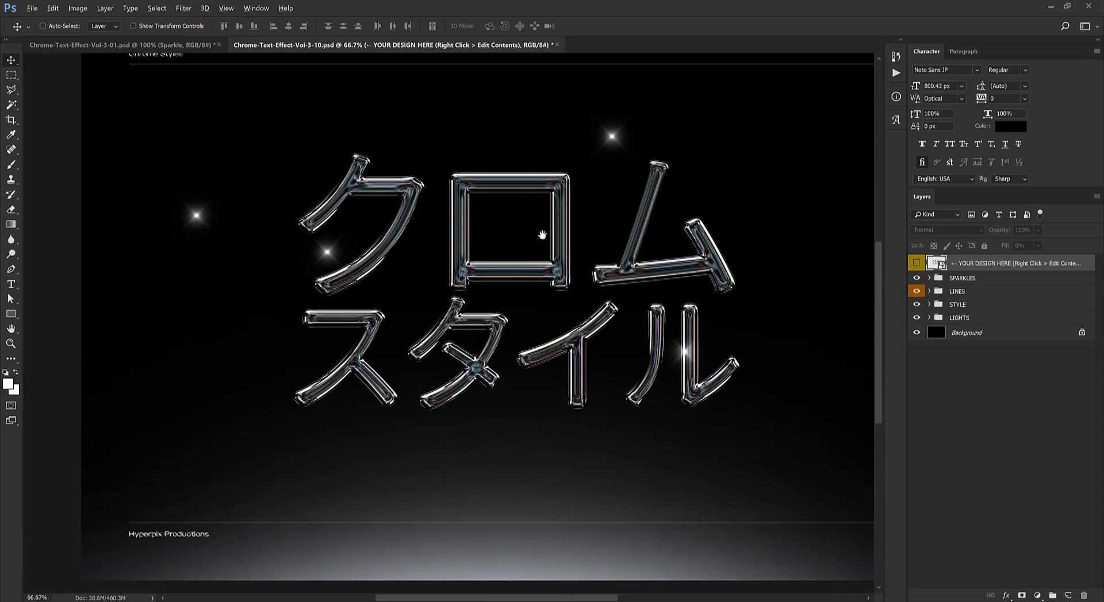
# Move the topmost Sparkle layer in the SPARKLES group onto the upper-left tip of the ス character
pyautogui.click(930, 278)
pyautogui.click(972, 296)
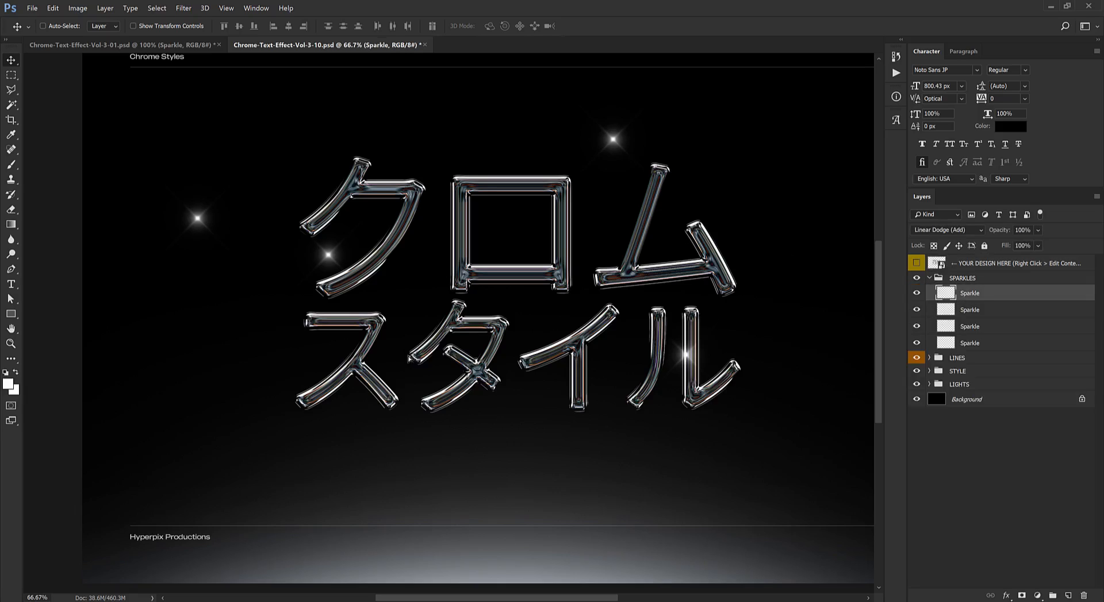
pyautogui.moveTo(480, 279); pyautogui.dragTo(590, 366)
pyautogui.hotkey('ctrl', 't')
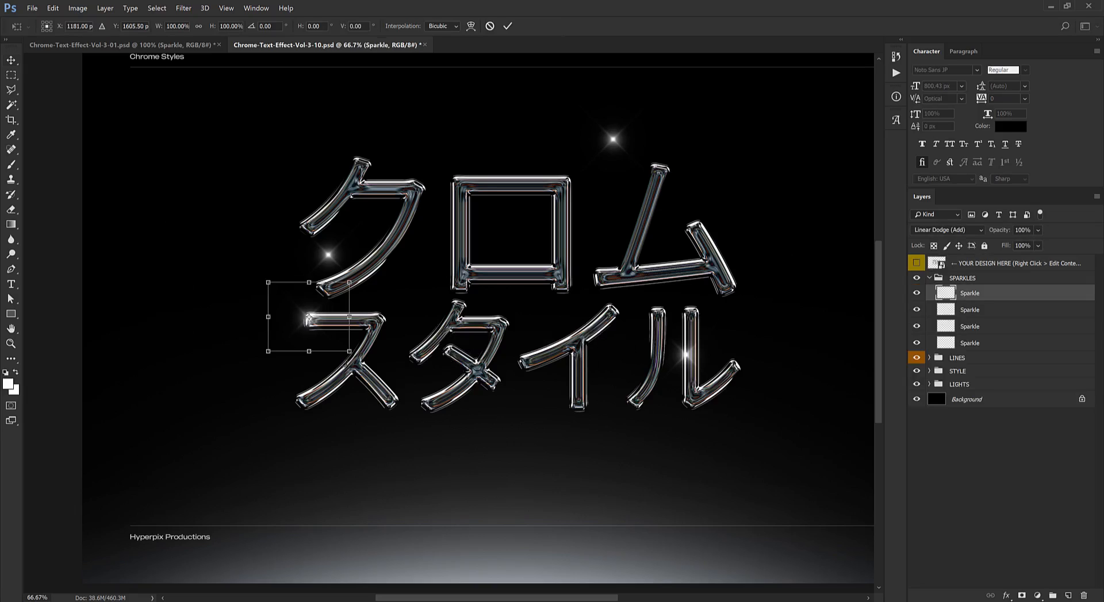
pyautogui.press('Return')
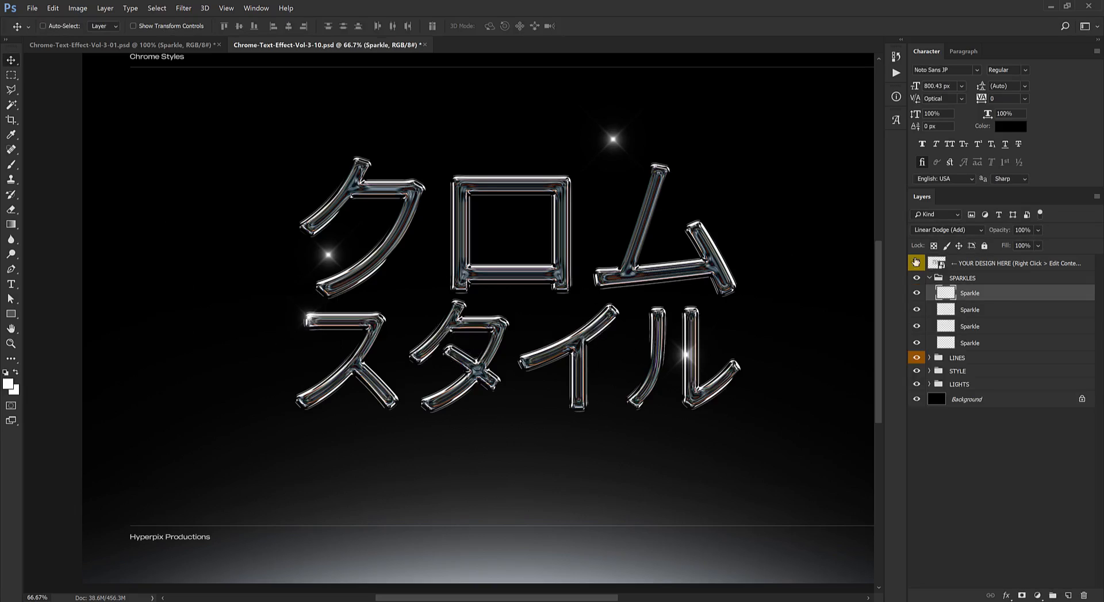
# Move the second Sparkle layer onto the bottom corner of the ル character
pyautogui.click(987, 311)
pyautogui.moveTo(454, 345); pyautogui.dragTo(444, 374)
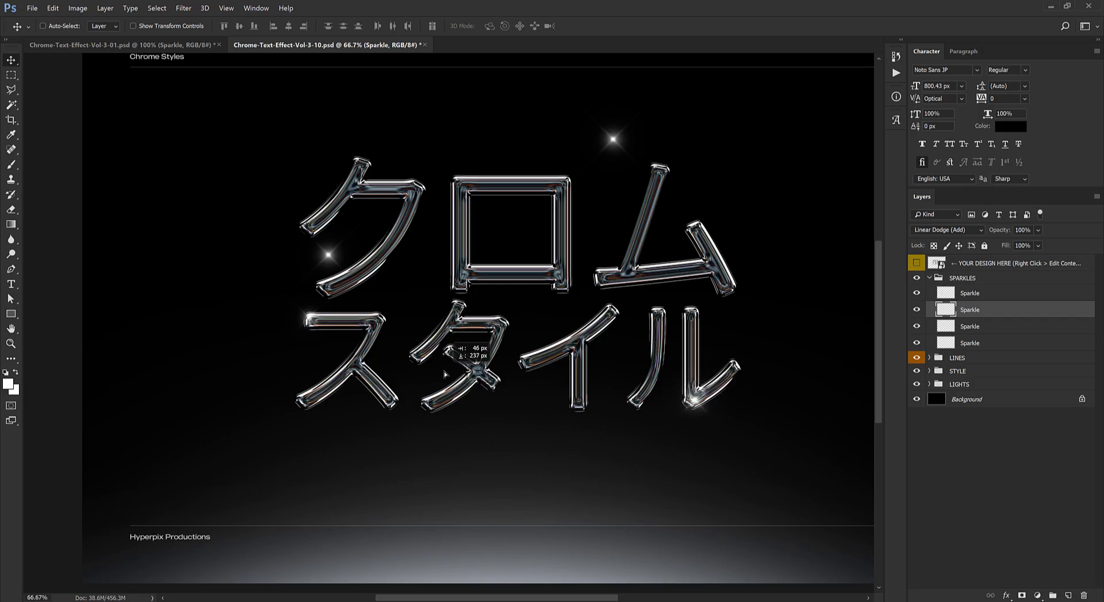
pyautogui.hotkey('ctrl', 't')
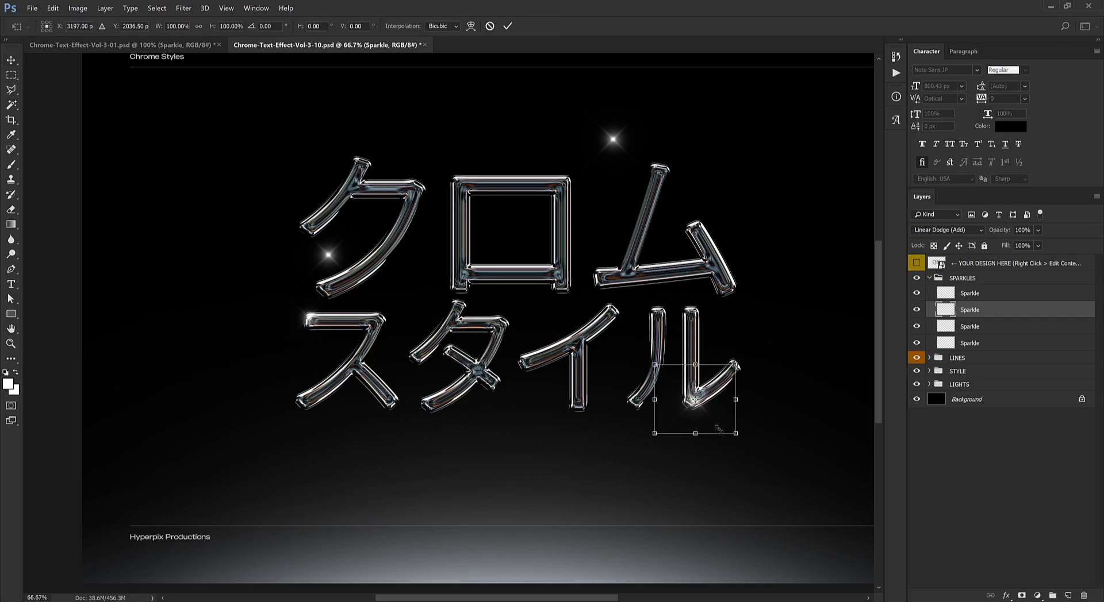
pyautogui.press('Return')
pyautogui.moveTo(711, 418); pyautogui.dragTo(701, 422)
# Move the third Sparkle layer onto the upper stroke junction of ク and the fourth onto the top tip of ム
pyautogui.click(980, 327)
pyautogui.moveTo(611, 380); pyautogui.dragTo(642, 306)
pyautogui.click(931, 338)
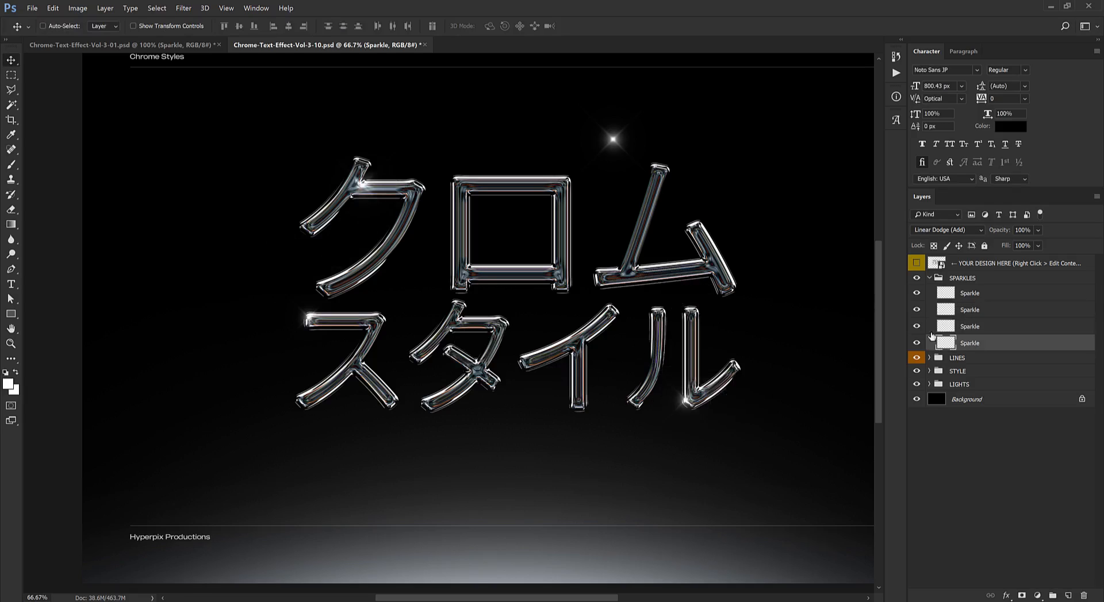
pyautogui.moveTo(484, 337); pyautogui.dragTo(532, 361)
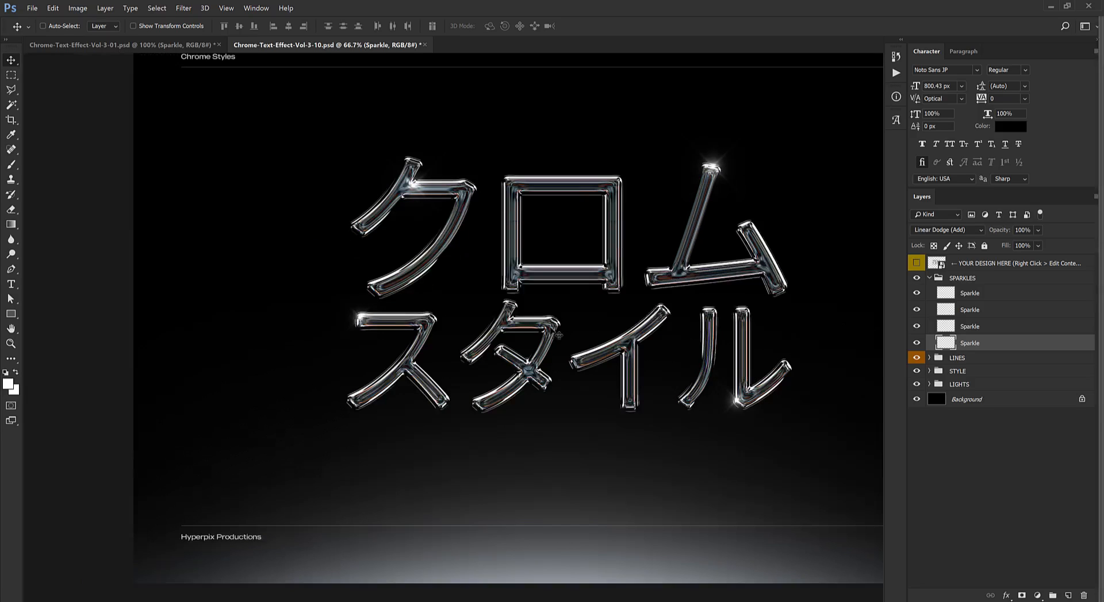
# Check the sparkle placement at 100%, and open the Chrome-Text-Effect-Vol-3-04 template from the Chrome Text Effects Vol.3 folder in File Explorer
pyautogui.press('Tab')
pyautogui.scroll(2, 551, 334)
pyautogui.hotkey('ctrl', '+')
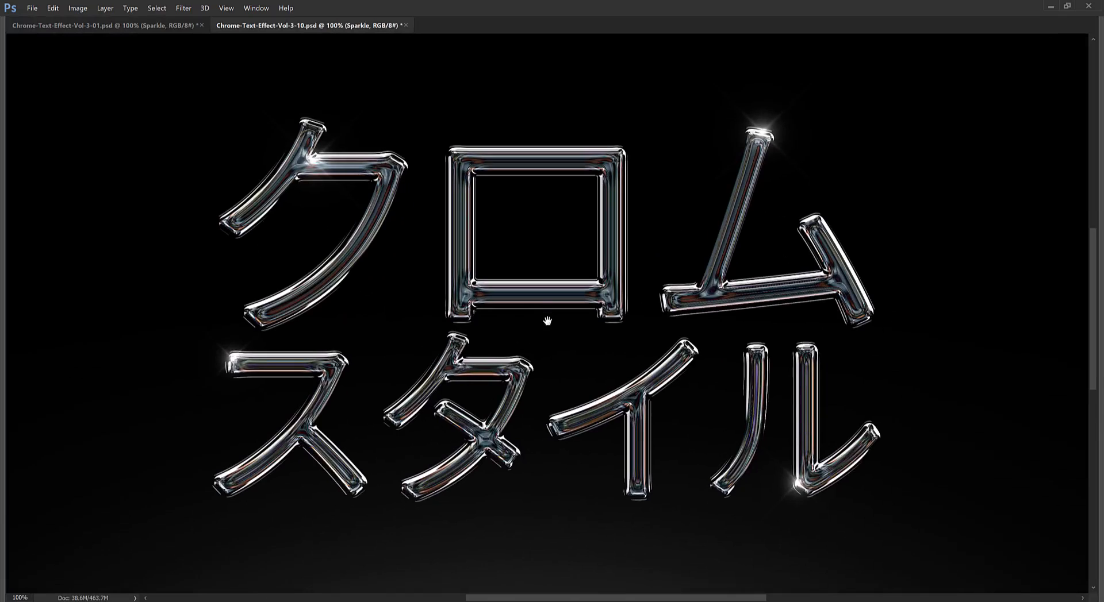
pyautogui.press('Tab')
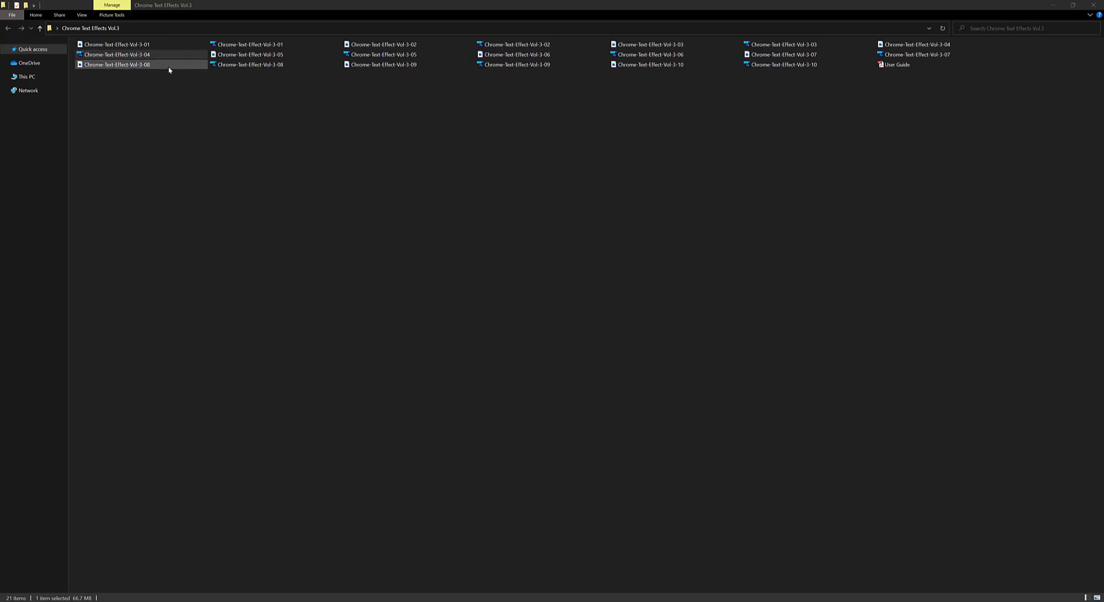
pyautogui.click(157, 56)
pyautogui.doubleClick(157, 55)
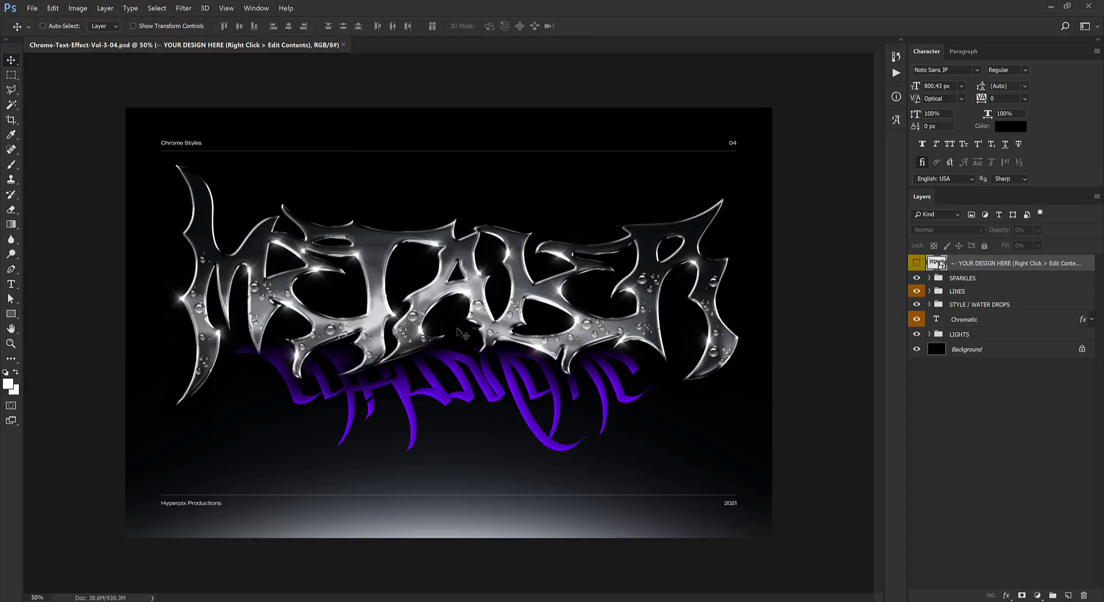
# Examine the METALER chrome lettering with its water drops and sparkles up close and as a whole
pyautogui.press('Tab')
pyautogui.hotkey('ctrl', '+')
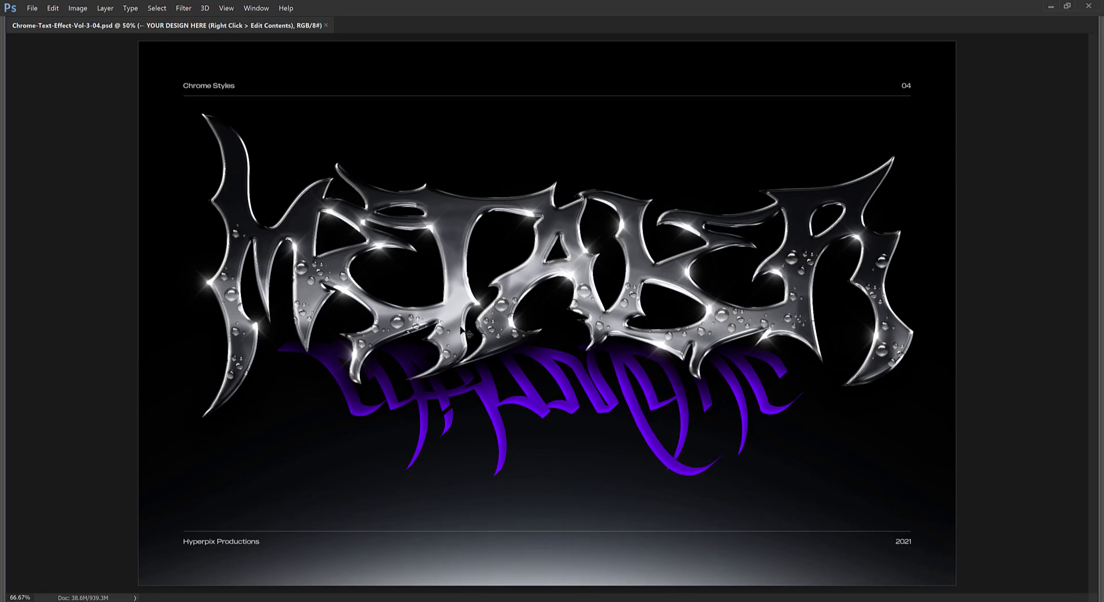
pyautogui.scroll(1, 463, 332)
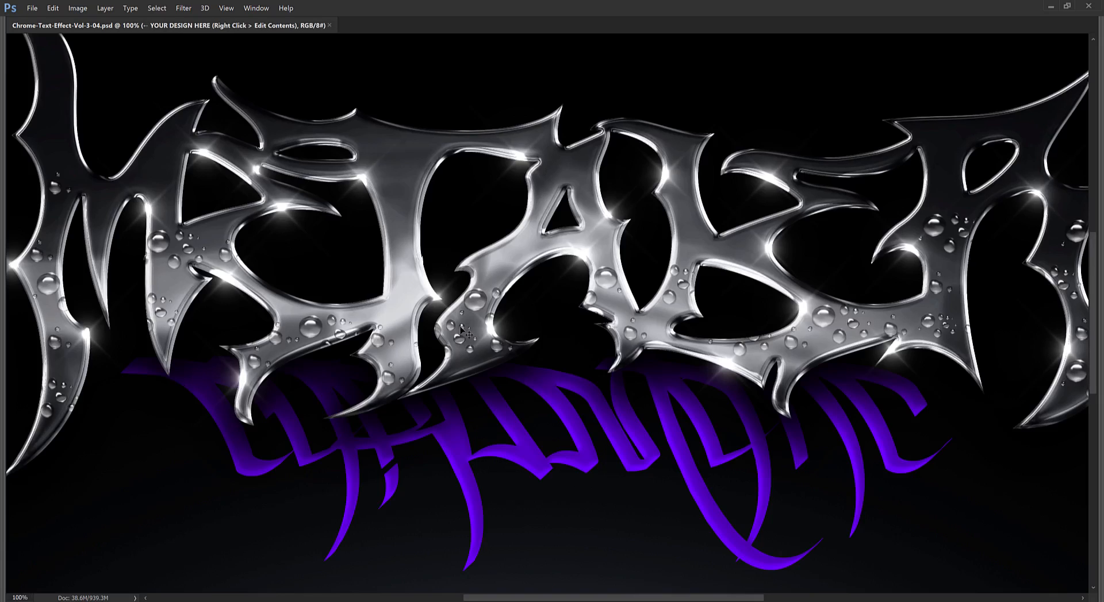
pyautogui.moveTo(463, 331); pyautogui.dragTo(417, 308)
pyautogui.scroll(-2, 417, 307)
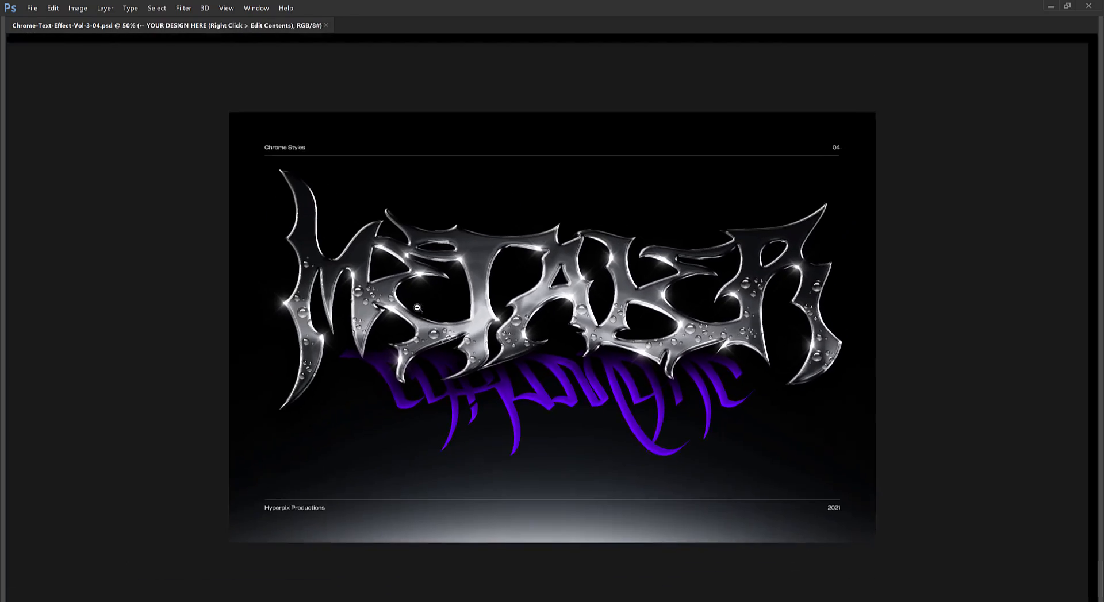
pyautogui.press('f')
pyautogui.press('Tab')
pyautogui.moveTo(421, 309); pyautogui.dragTo(405, 305)
pyautogui.moveTo(603, 328); pyautogui.dragTo(511, 304)
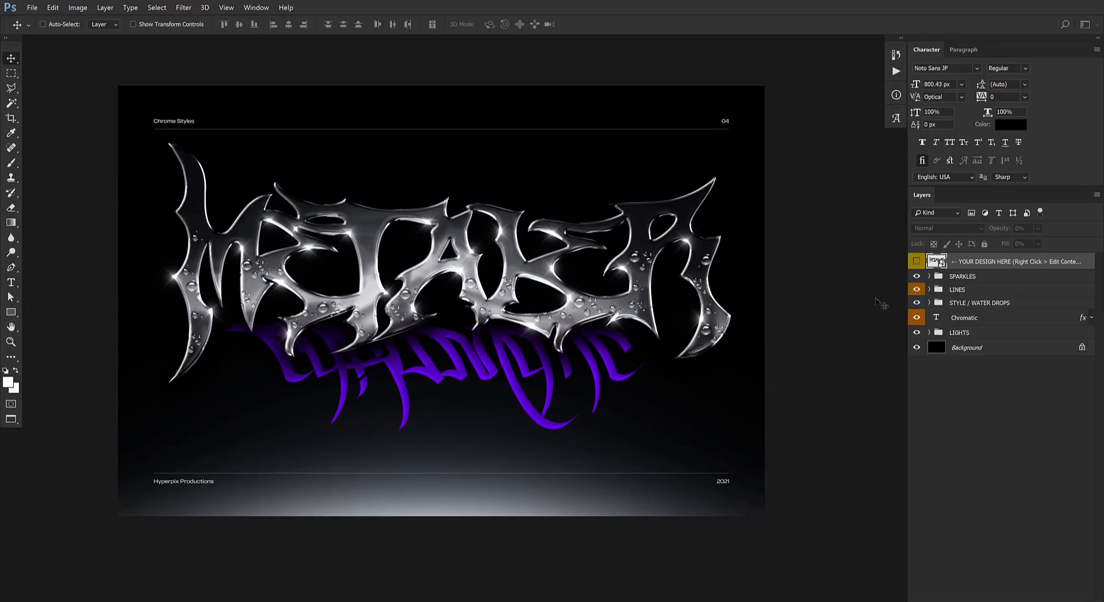
# Open the contents of the YOUR DESIGN HERE smart object and replace the METALER text with RAZER
pyautogui.rightClick(1003, 265)
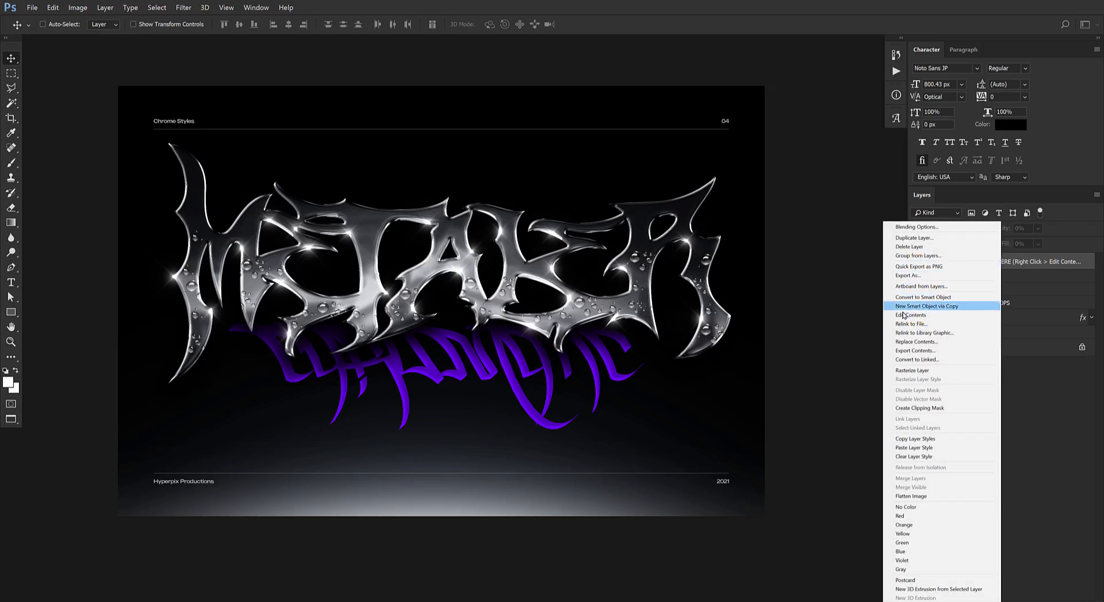
pyautogui.click(920, 317)
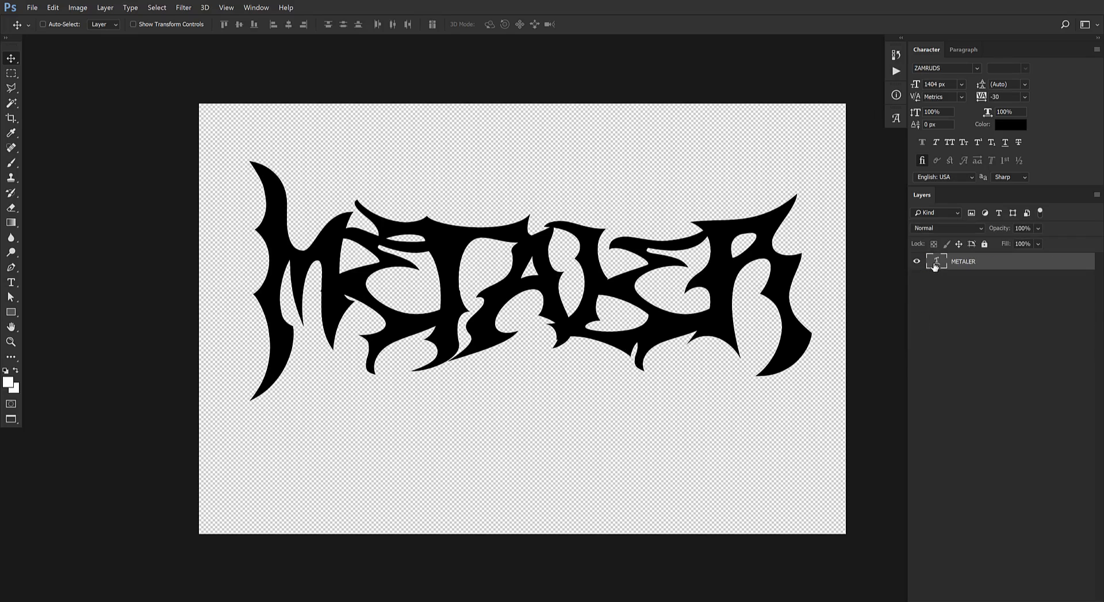
pyautogui.doubleClick(935, 262)
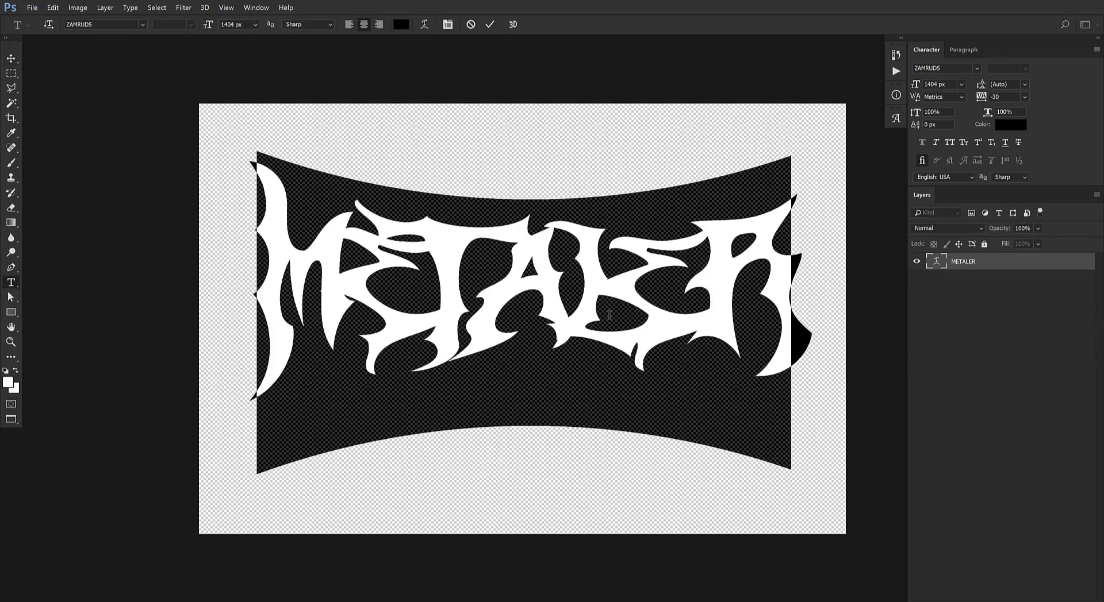
pyautogui.write('RAZE')
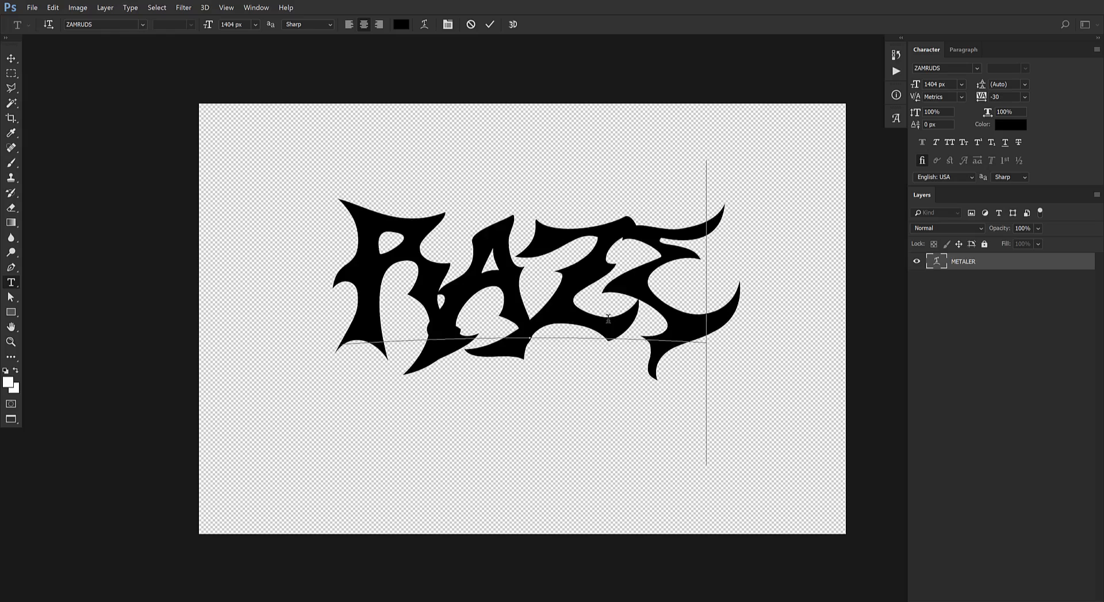
pyautogui.write('R')
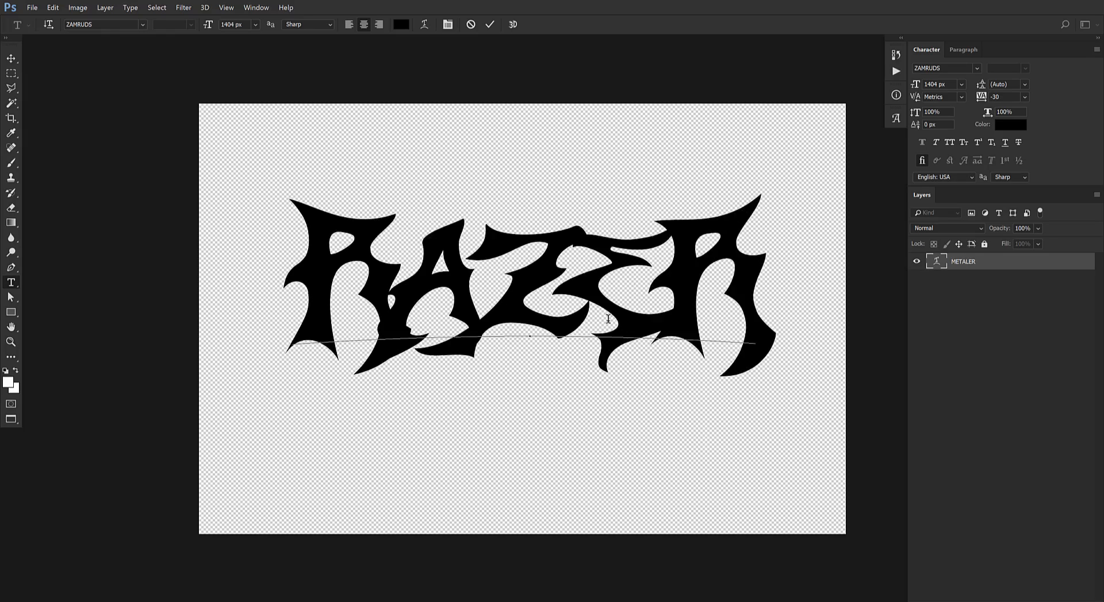
pyautogui.hotkey('ctrl', 'Return')
pyautogui.press('v')
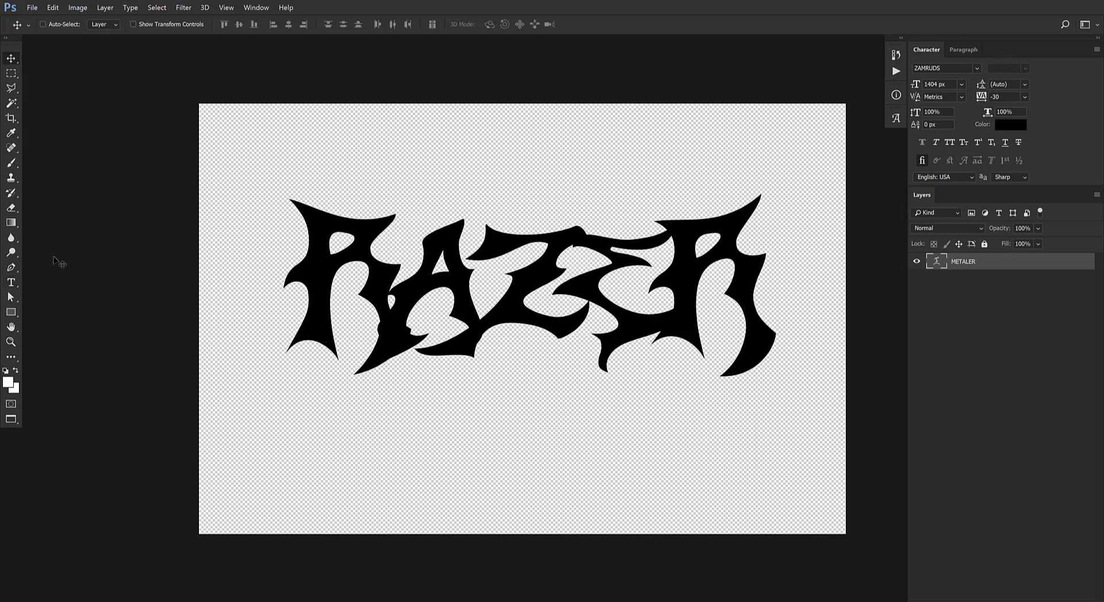
# Set the bend of the RAZER text's horizontal Bulge warp to -33%
pyautogui.click(18, 282)
pyautogui.rightClick(584, 308)
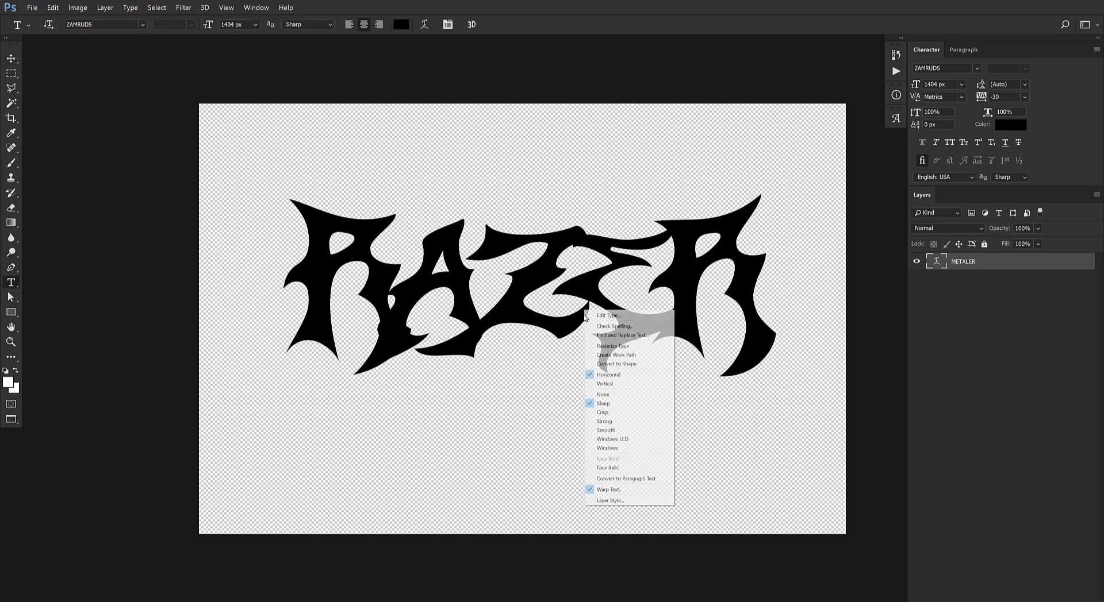
pyautogui.click(628, 490)
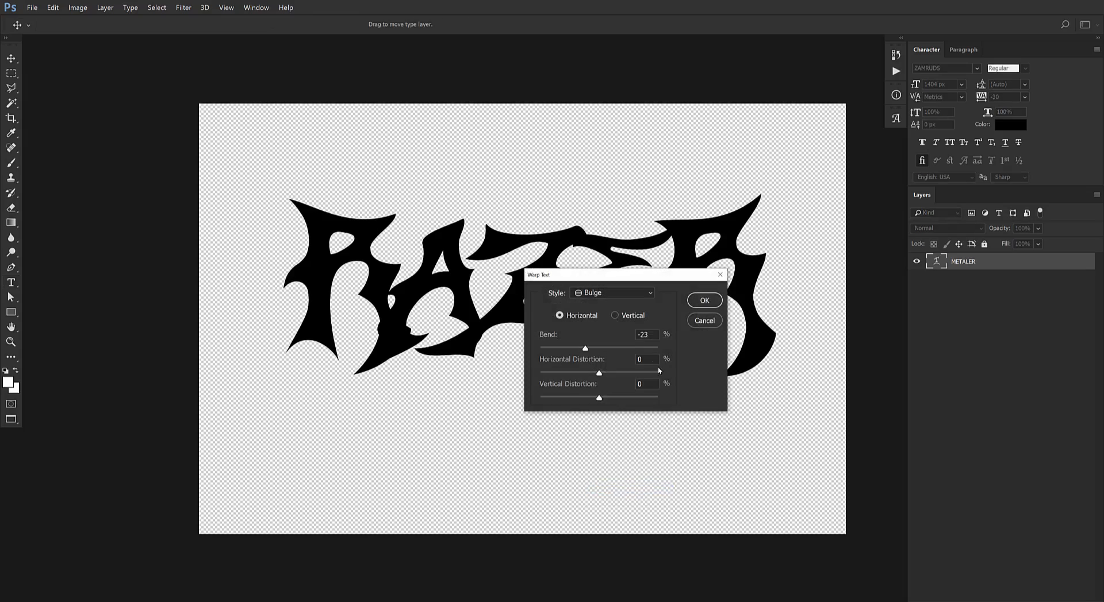
pyautogui.moveTo(649, 284); pyautogui.dragTo(759, 413)
pyautogui.click(760, 465)
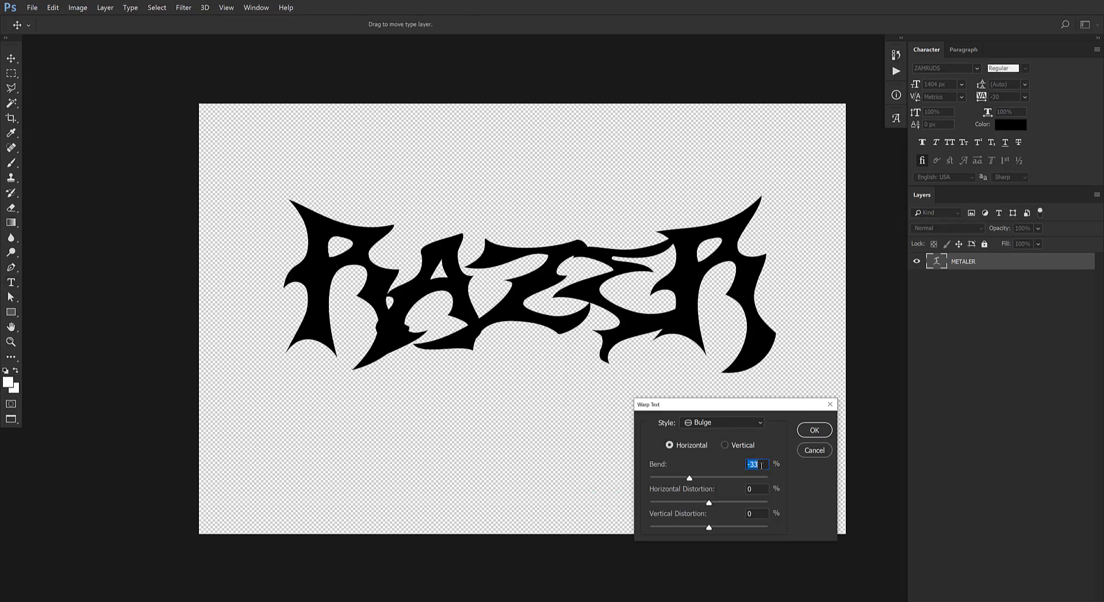
pyautogui.press('Down')
pyautogui.press('Down')
pyautogui.press('Down')
pyautogui.press('Down')
pyautogui.press('Down')
pyautogui.press('Down')
pyautogui.press('Down')
pyautogui.press('Down')
pyautogui.press('Down')
pyautogui.press('Down')
pyautogui.press('Down')
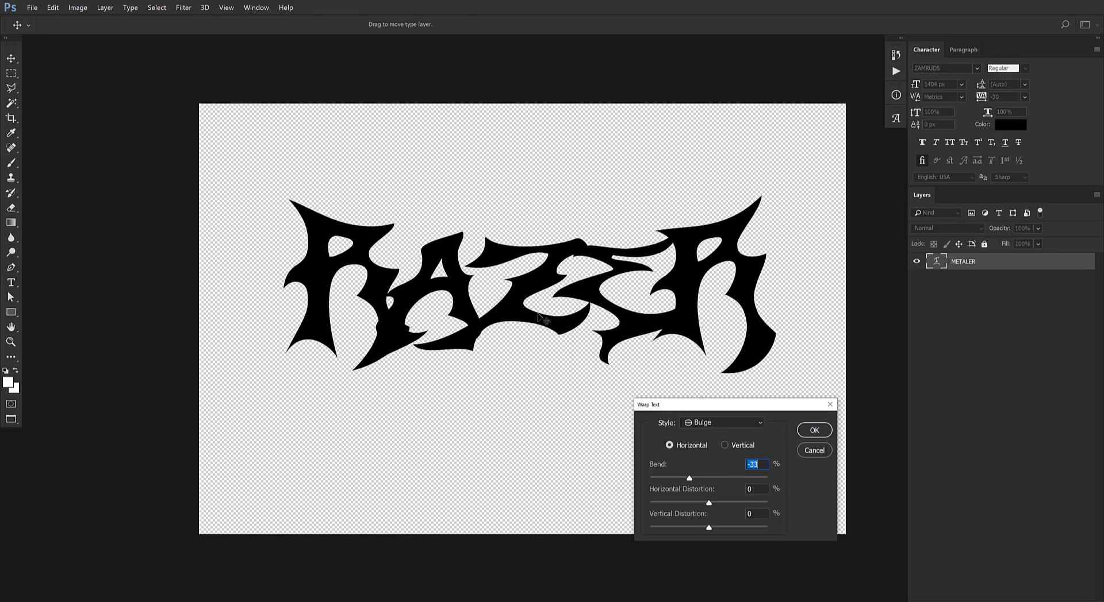
pyautogui.click(814, 430)
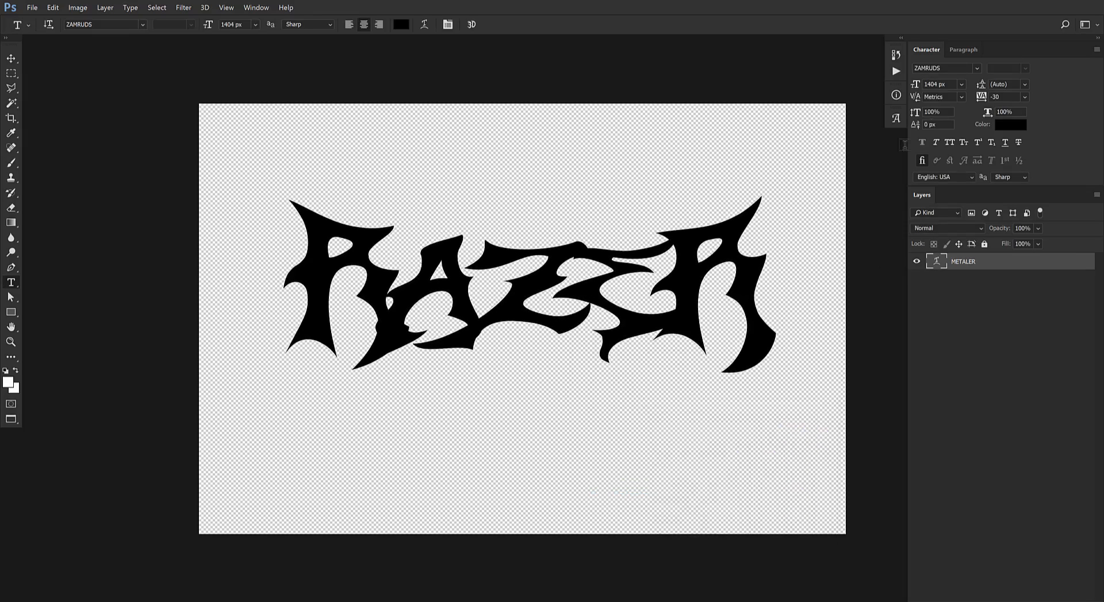
# Stretch the RAZER lettering vertically, trying a vertical scale of 110% and settling on 115%
pyautogui.moveTo(949, 114); pyautogui.dragTo(922, 112)
pyautogui.write('110')
pyautogui.press('Return')
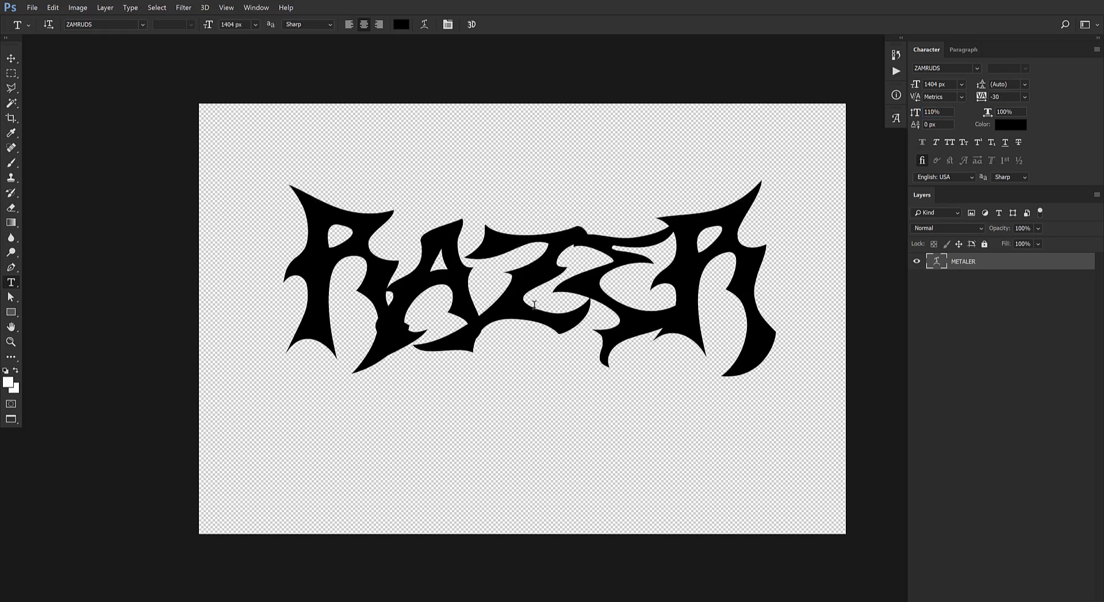
pyautogui.click(941, 112)
pyautogui.write('115')
pyautogui.press('Return')
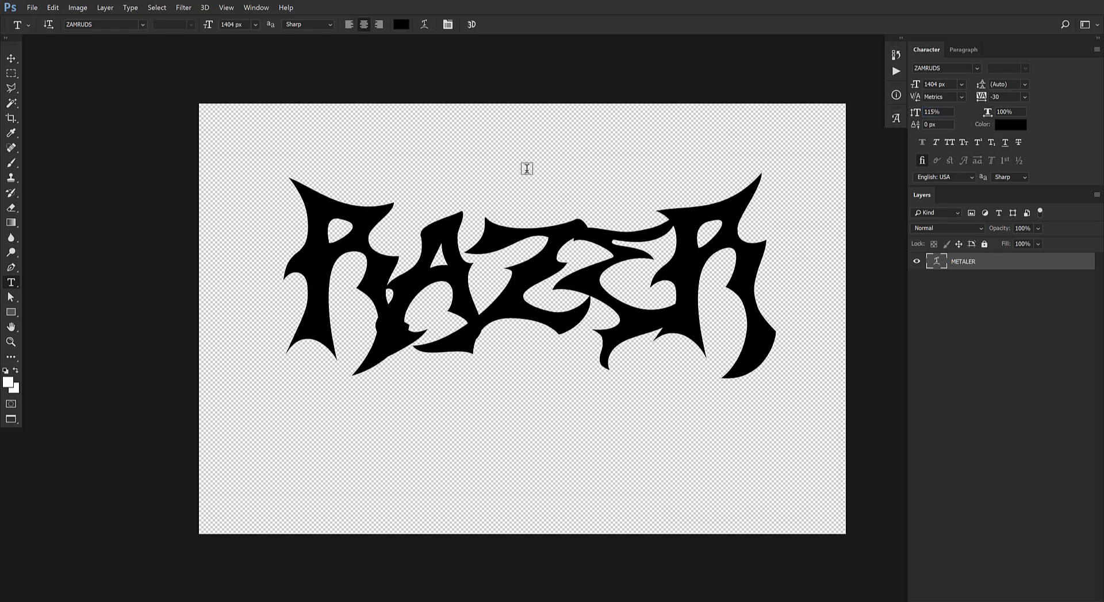
# Return to the standard screen mode and close the smart object document with its changes saved so template 04 updates
pyautogui.press('v')
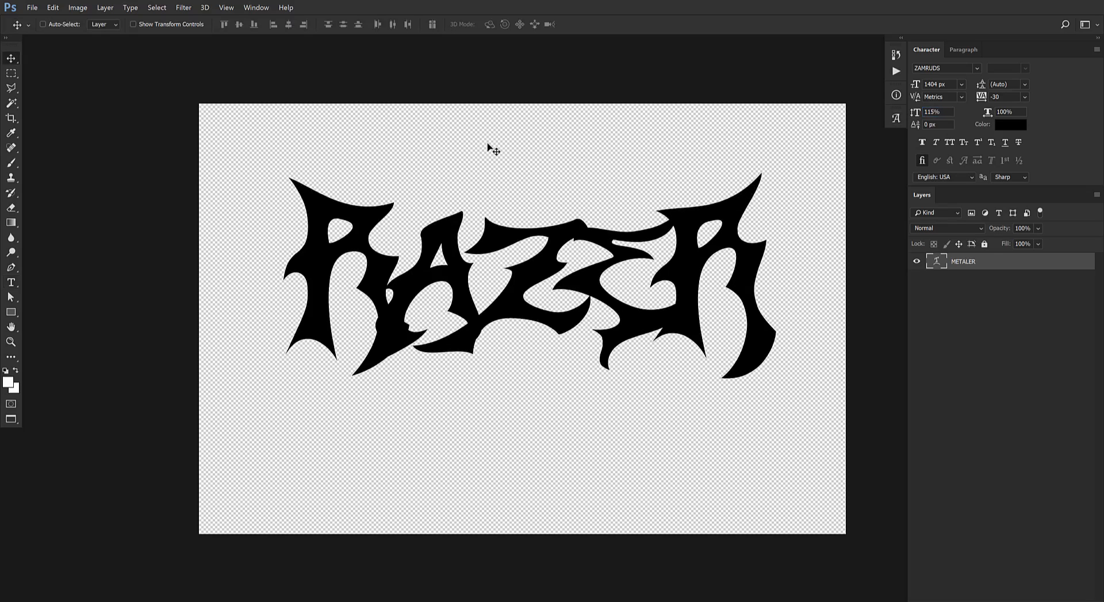
pyautogui.press('f')
pyautogui.press('f')
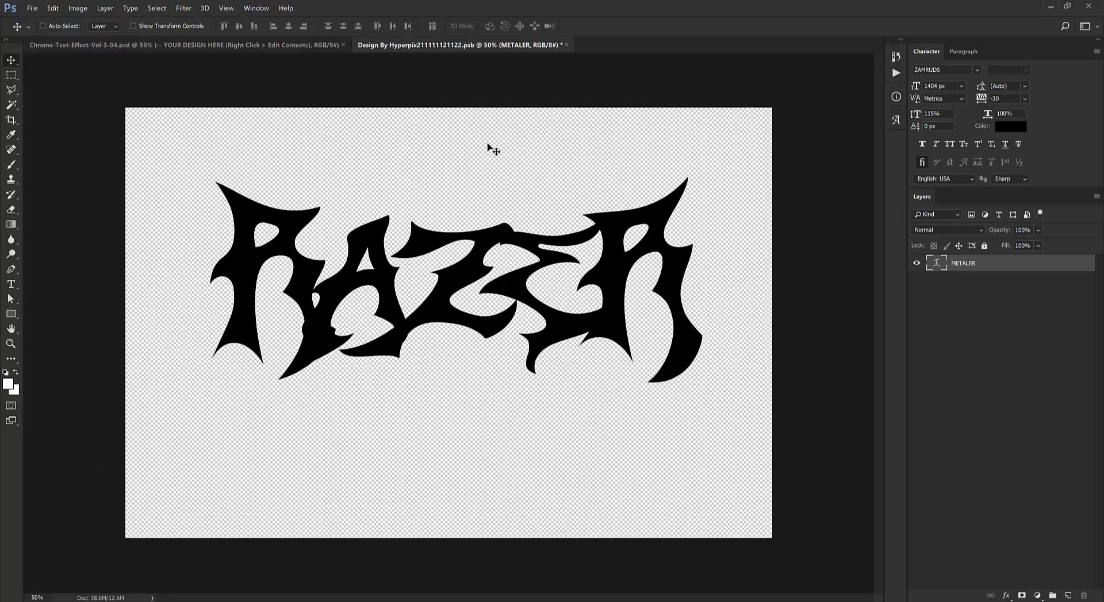
pyautogui.click(567, 45)
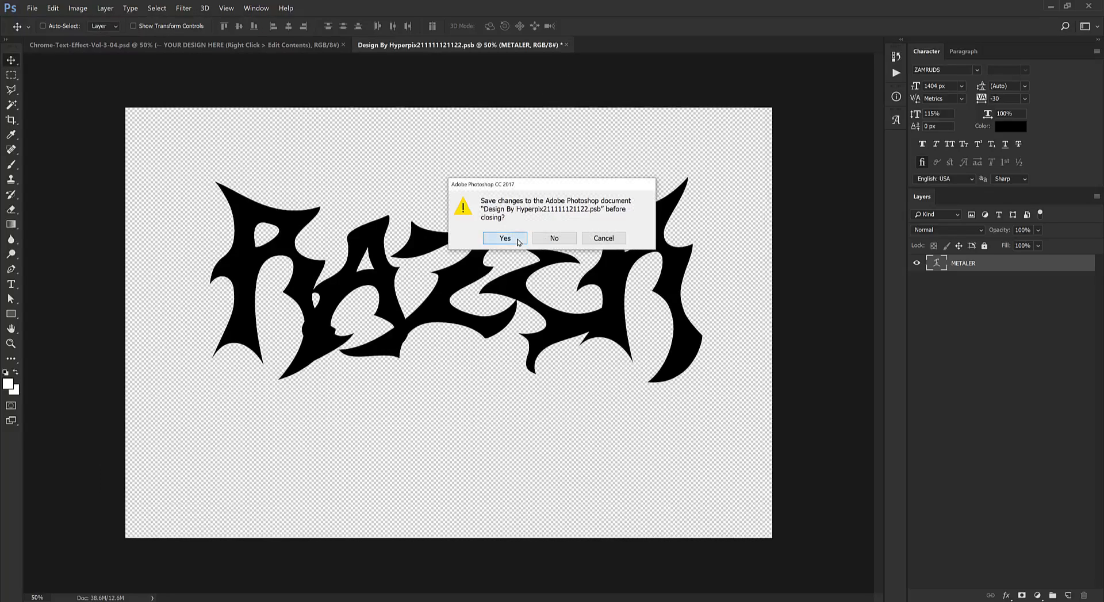
pyautogui.click(517, 241)
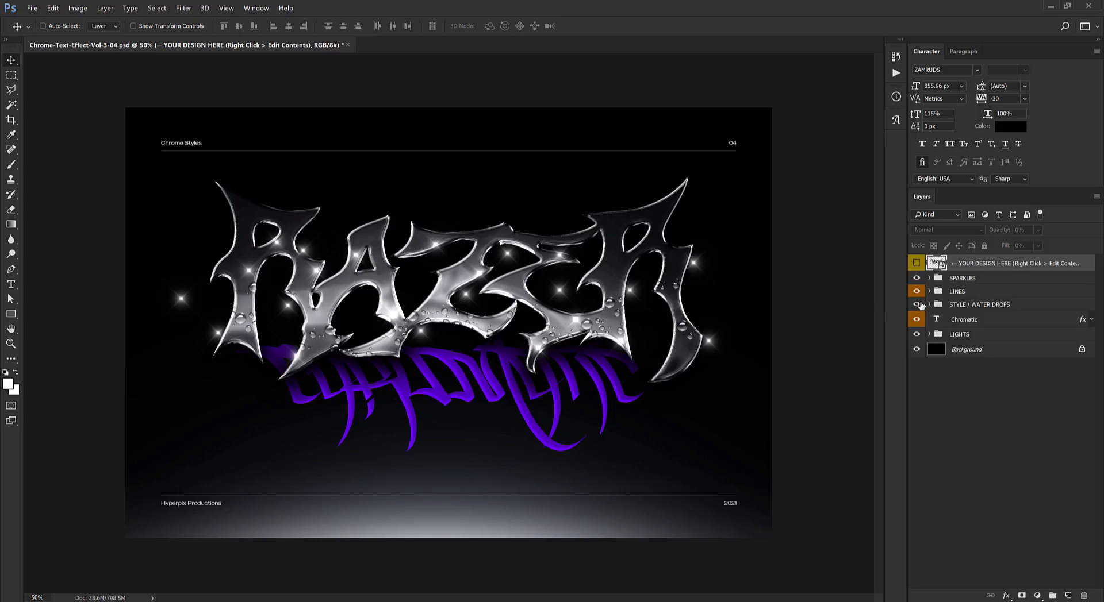
# Replace the purple Chromatic text below the chrome lettering with ARTWORK
pyautogui.click(949, 323)
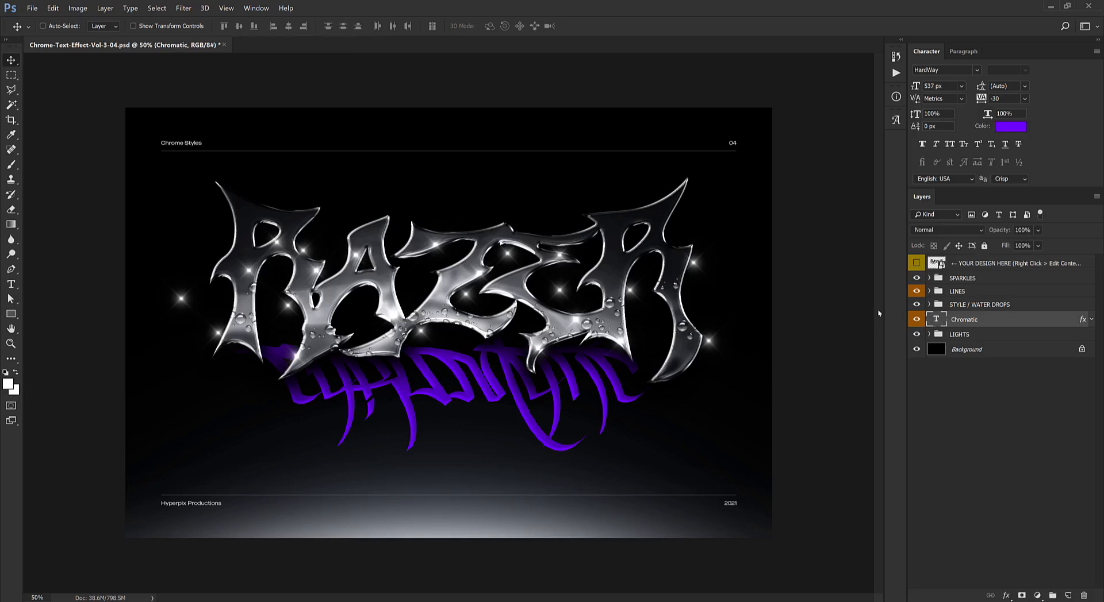
pyautogui.doubleClick(937, 321)
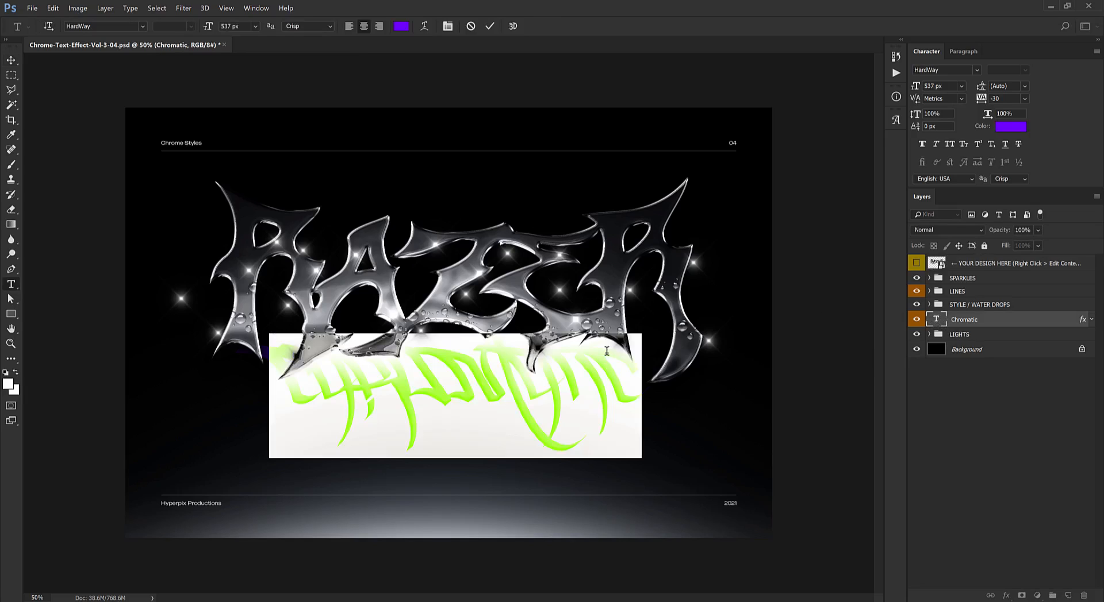
pyautogui.write('A')
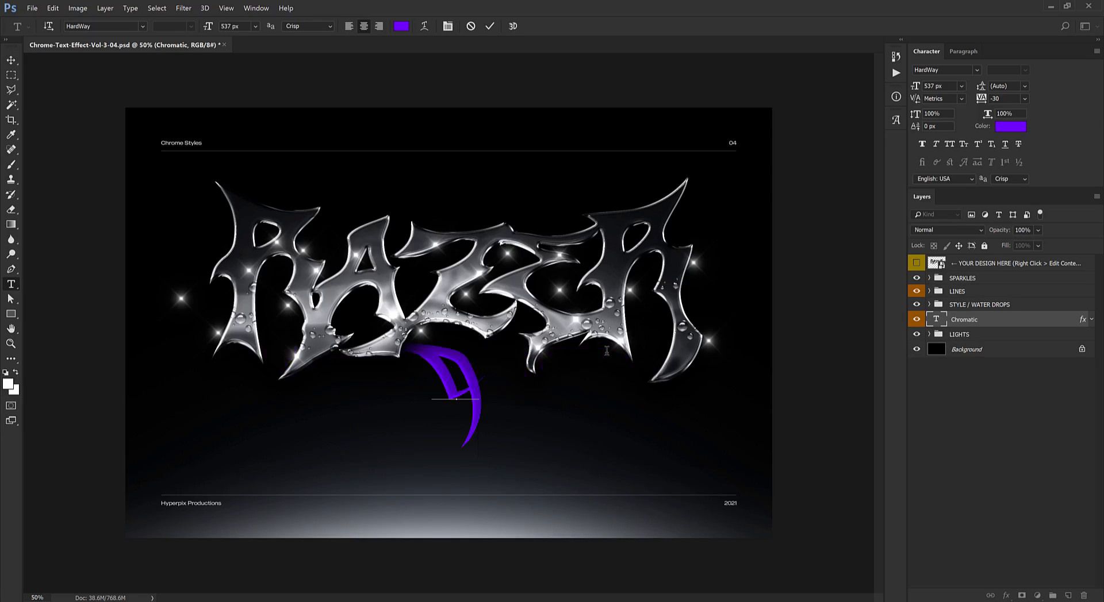
pyautogui.write('RT   ')
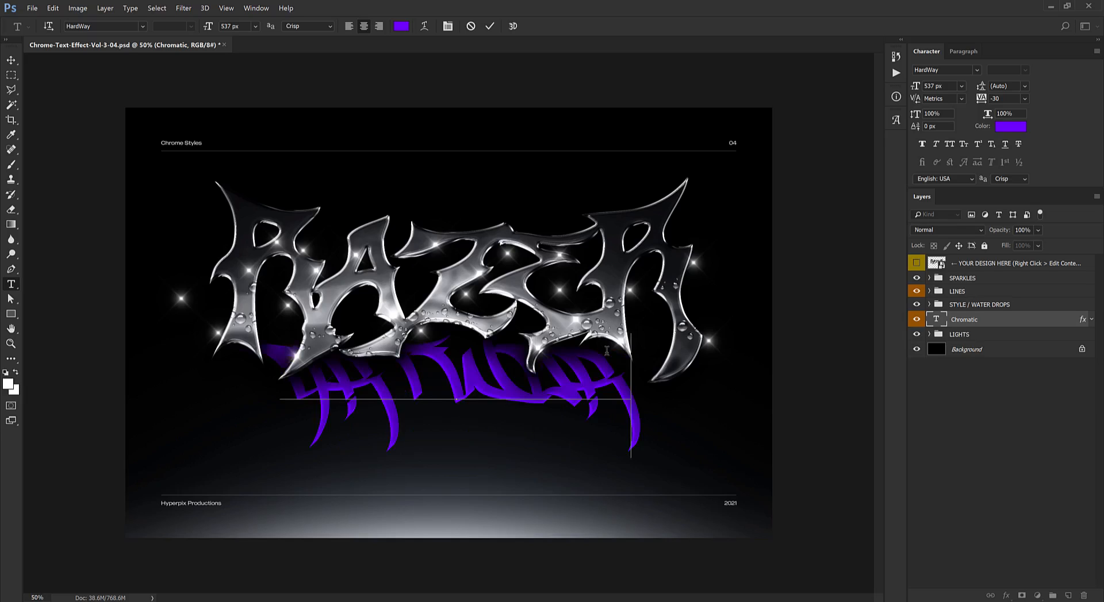
pyautogui.write(' H')
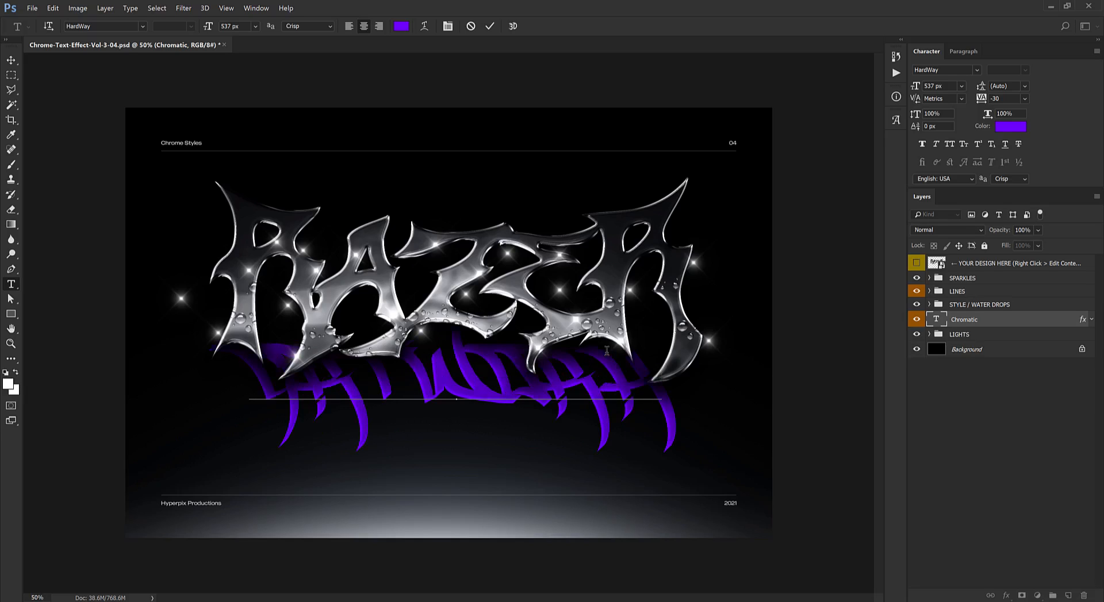
pyautogui.hotkey('ctrl', 'Return')
pyautogui.press('v')
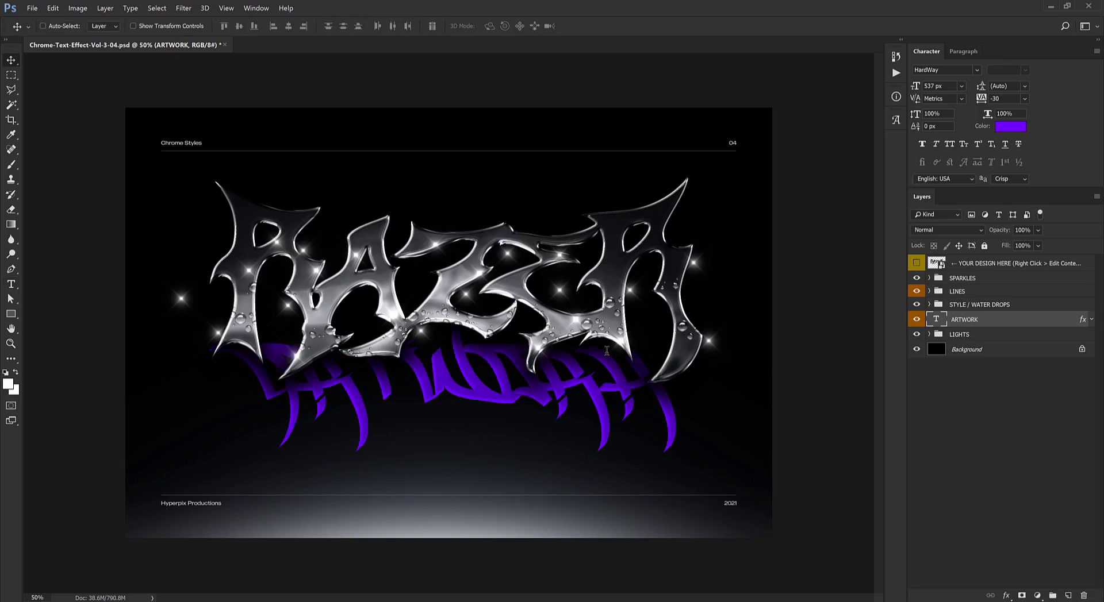
# Try pink and green hues for the ARTWORK text color and settle on beige c7c39f
pyautogui.click(1010, 126)
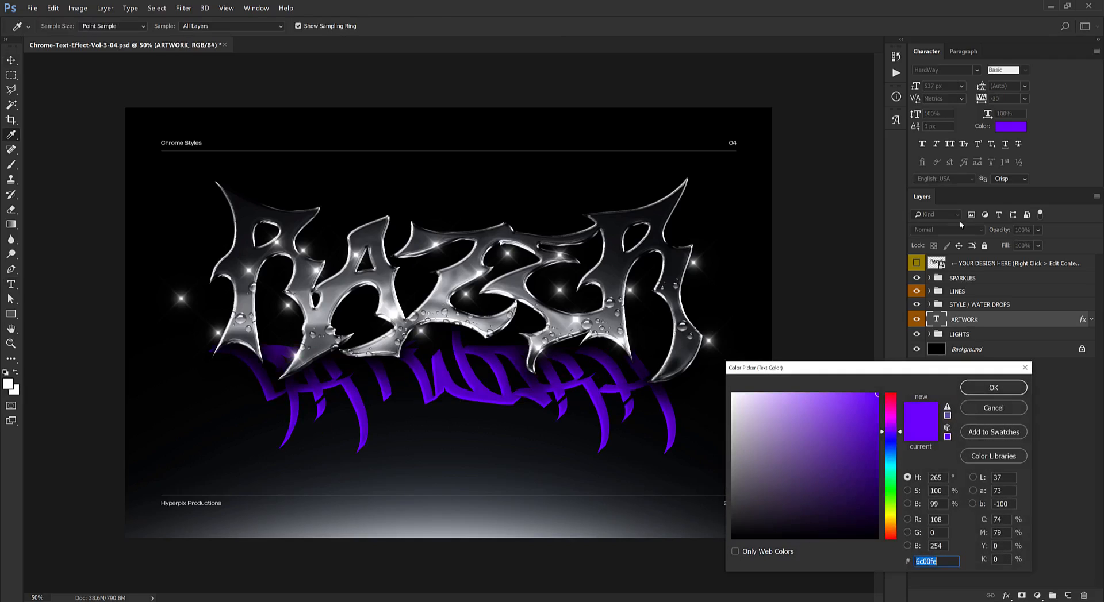
pyautogui.moveTo(881, 426); pyautogui.dragTo(881, 403)
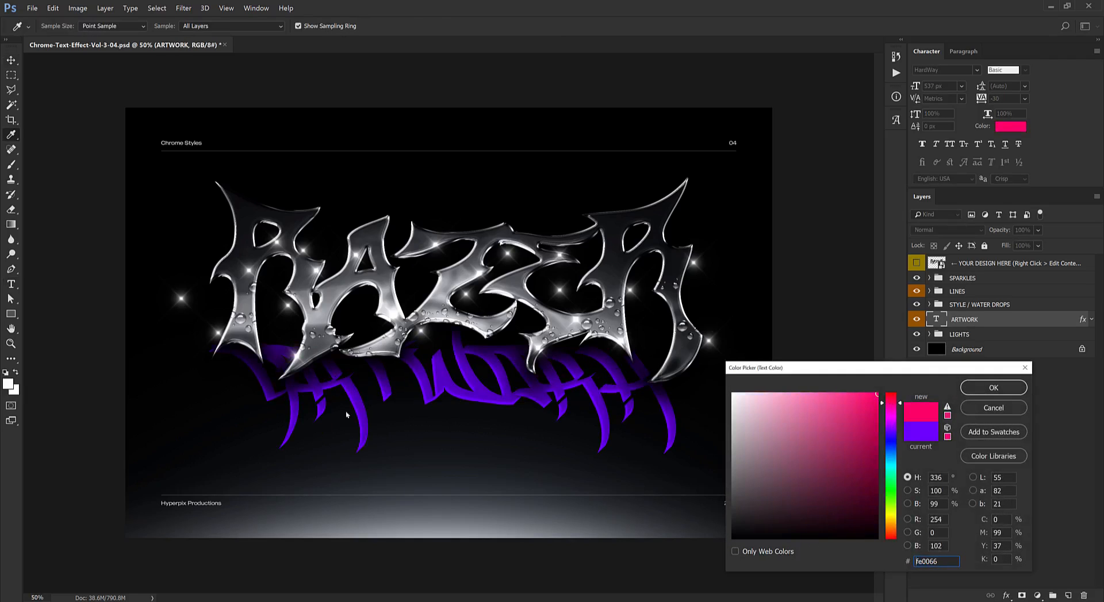
pyautogui.click(890, 491)
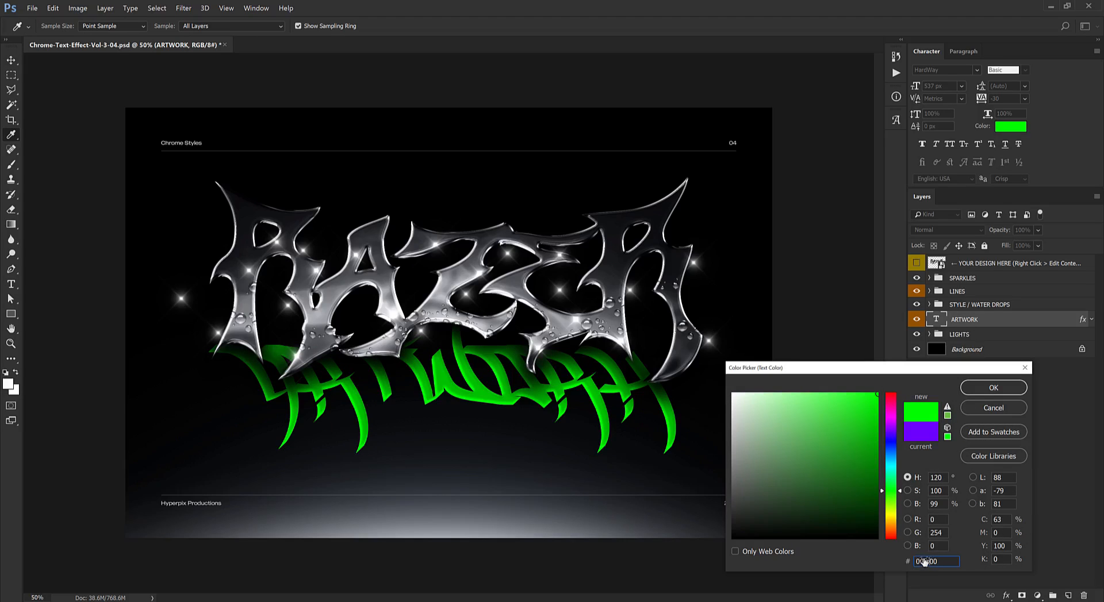
pyautogui.write('c7c39f')
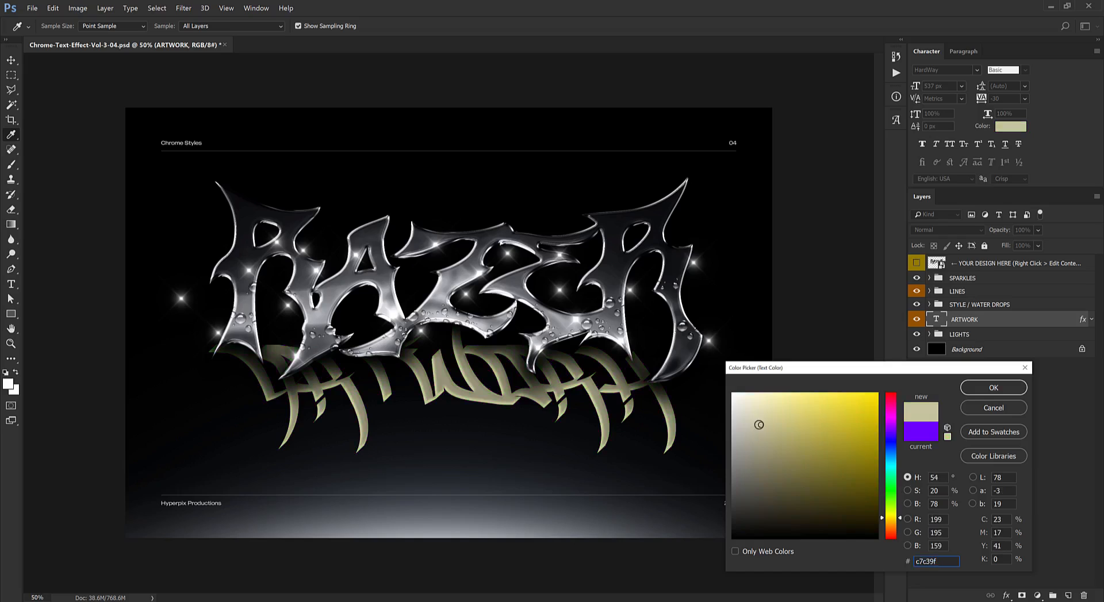
pyautogui.click(979, 387)
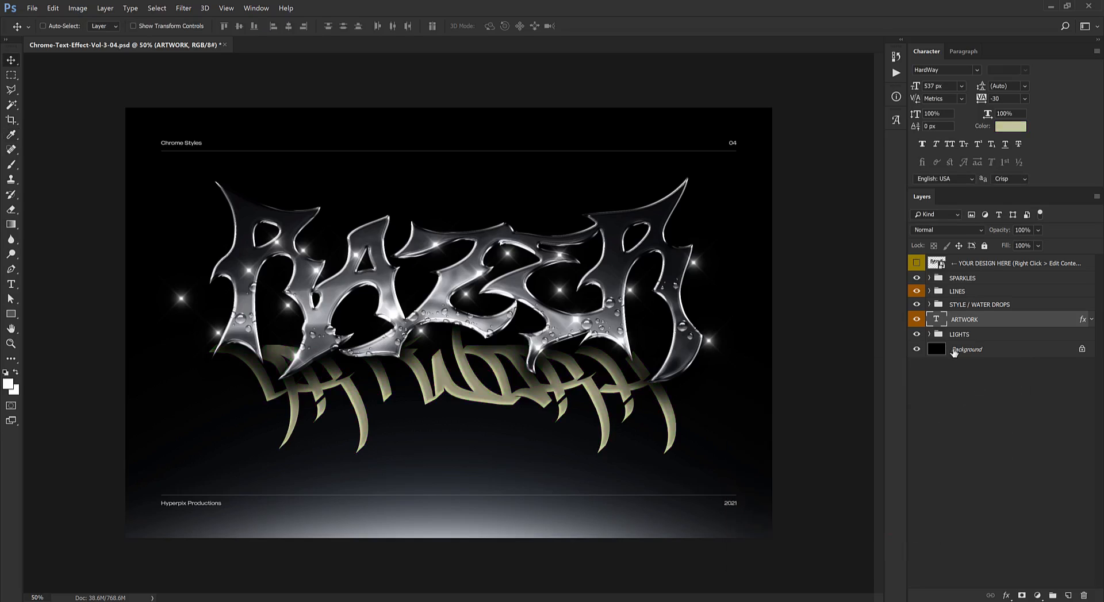
# Expand the STYLE / WATER DROPS group and move individual drops onto the final R's tail and the lower parts of the middle letters
pyautogui.click(929, 305)
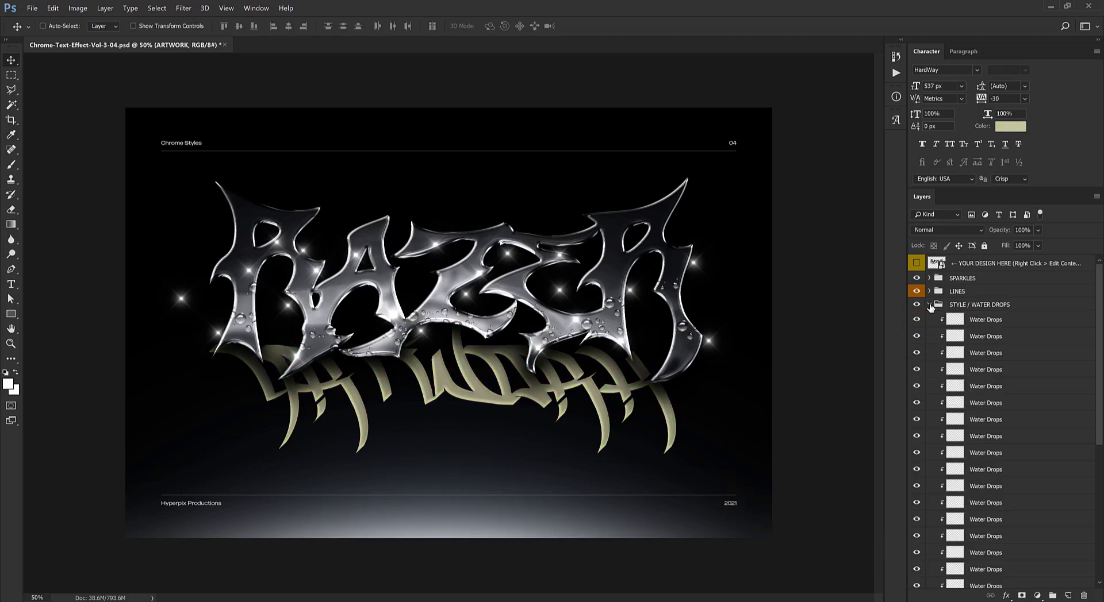
pyautogui.scroll(-2, 976, 372)
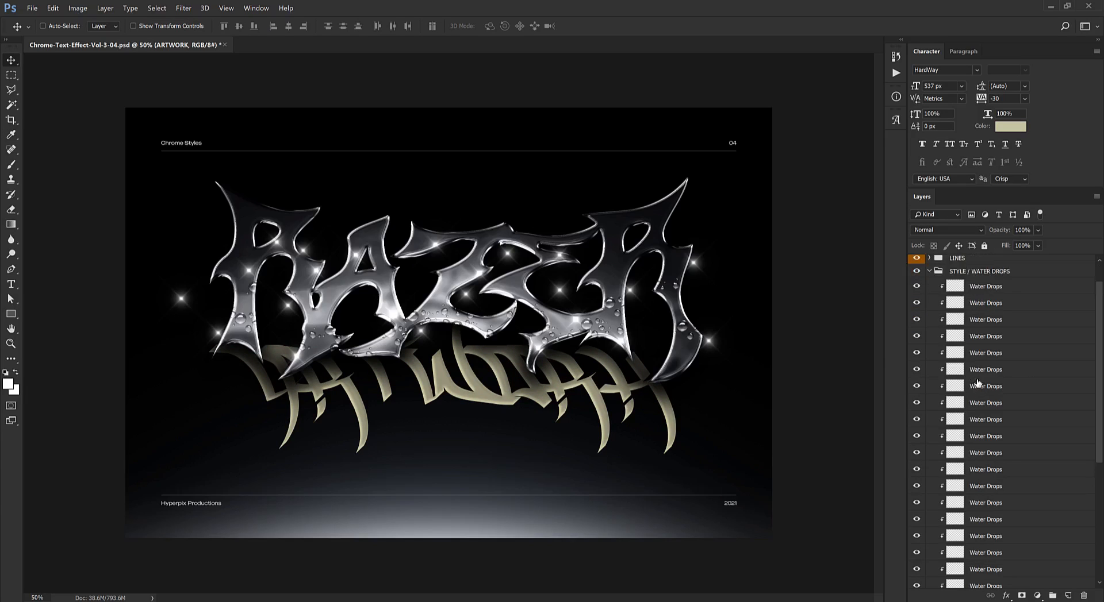
pyautogui.click(985, 286)
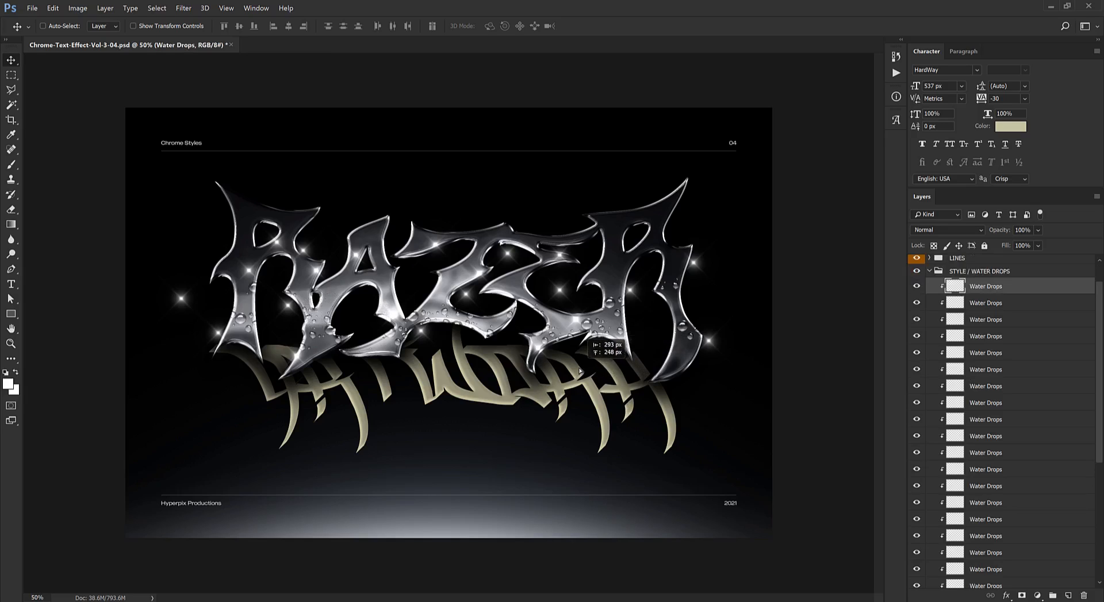
pyautogui.click(998, 305)
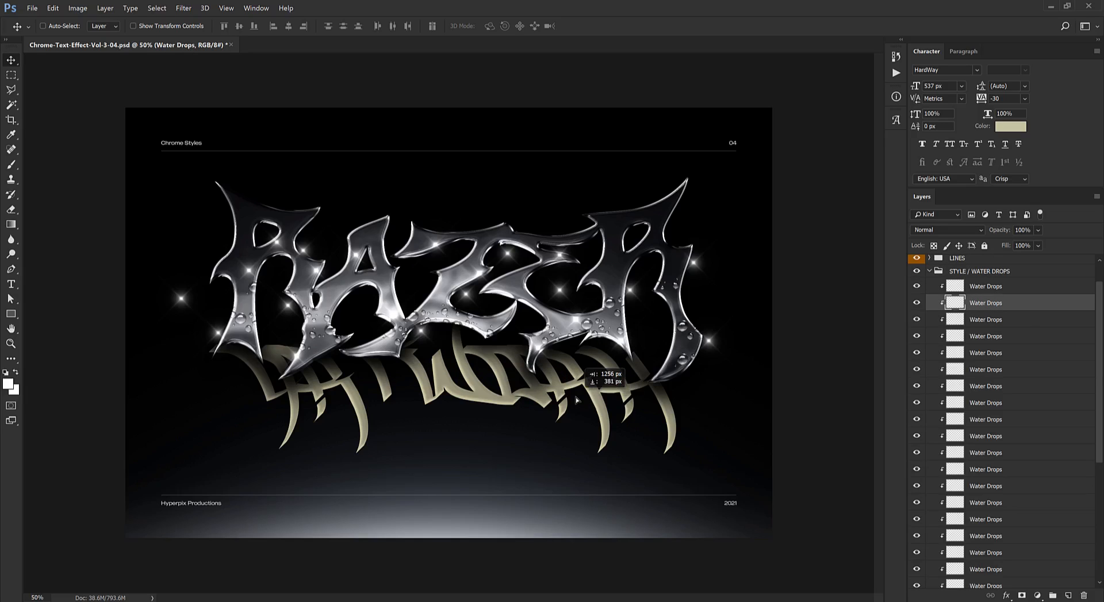
pyautogui.keyDown('ctrl'); pyautogui.click(400, 340); pyautogui.keyUp('ctrl')
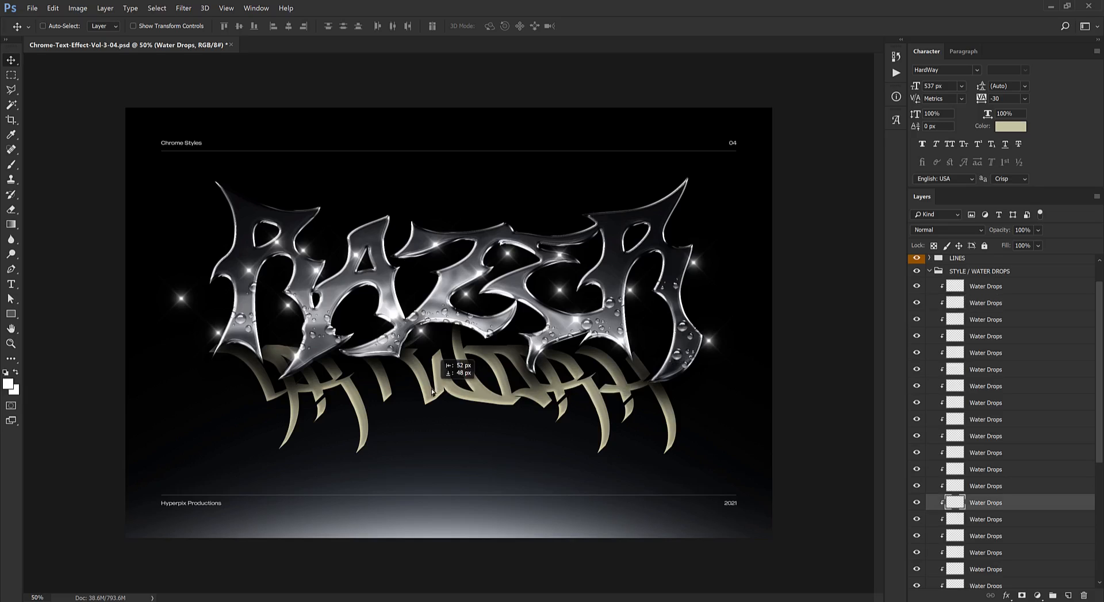
pyautogui.press('ctrl')
pyautogui.keyDown('ctrl'); pyautogui.click(339, 338); pyautogui.keyUp('ctrl')
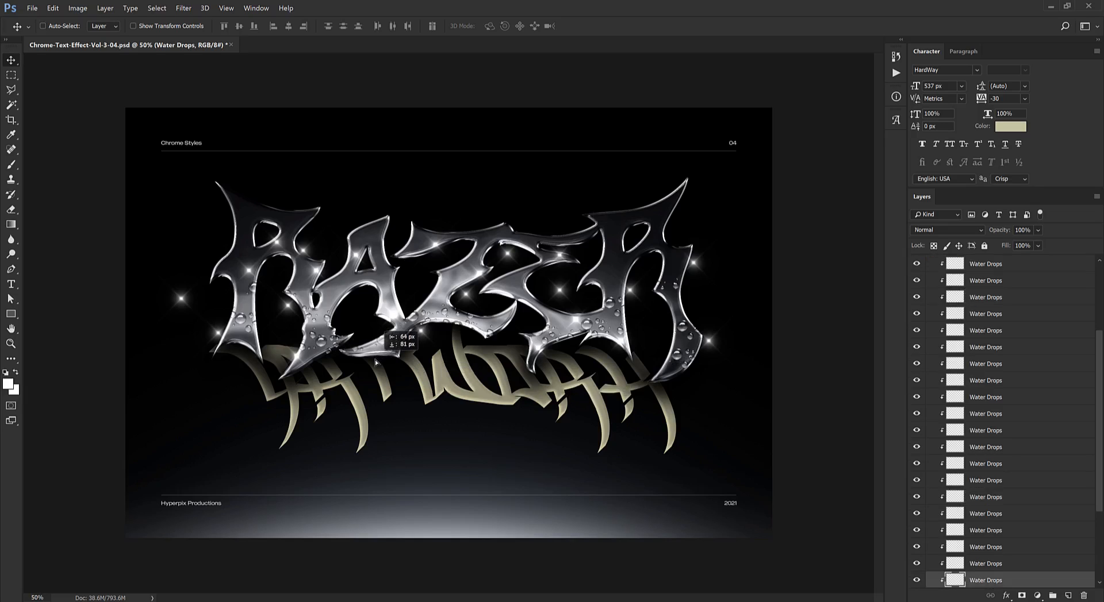
# Move more water drops onto the first R's stem, the A's legs and the lower edge of the Z
pyautogui.keyDown('ctrl'); pyautogui.click(253, 339); pyautogui.keyUp('ctrl')
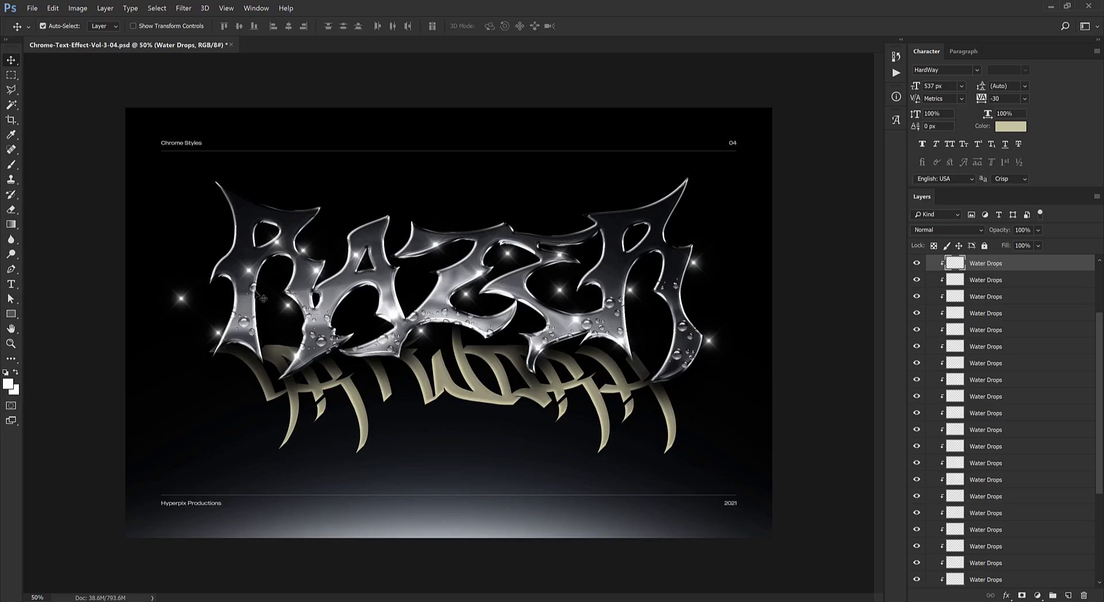
pyautogui.keyDown('ctrl'); pyautogui.click(290, 315); pyautogui.keyUp('ctrl')
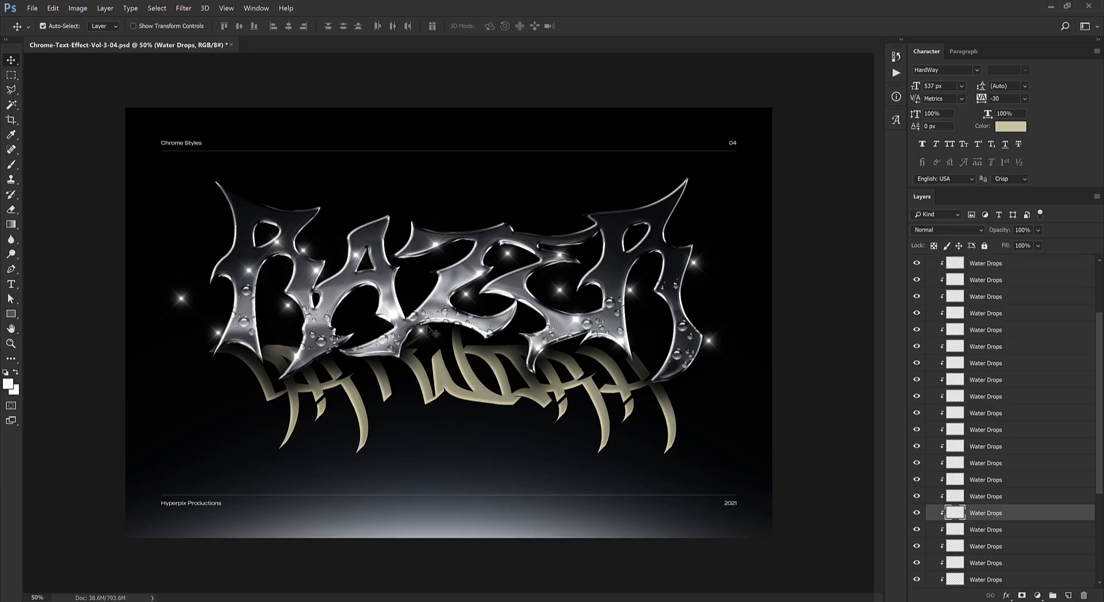
pyautogui.keyDown('ctrl'); pyautogui.click(446, 318); pyautogui.keyUp('ctrl')
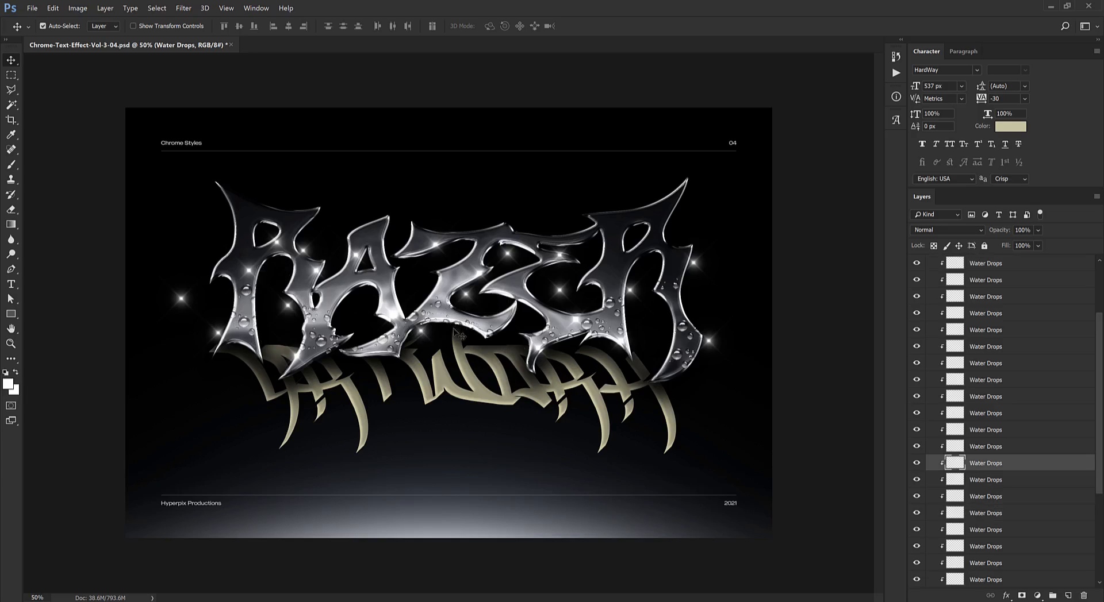
pyautogui.keyDown('ctrl'); pyautogui.click(592, 334); pyautogui.keyUp('ctrl')
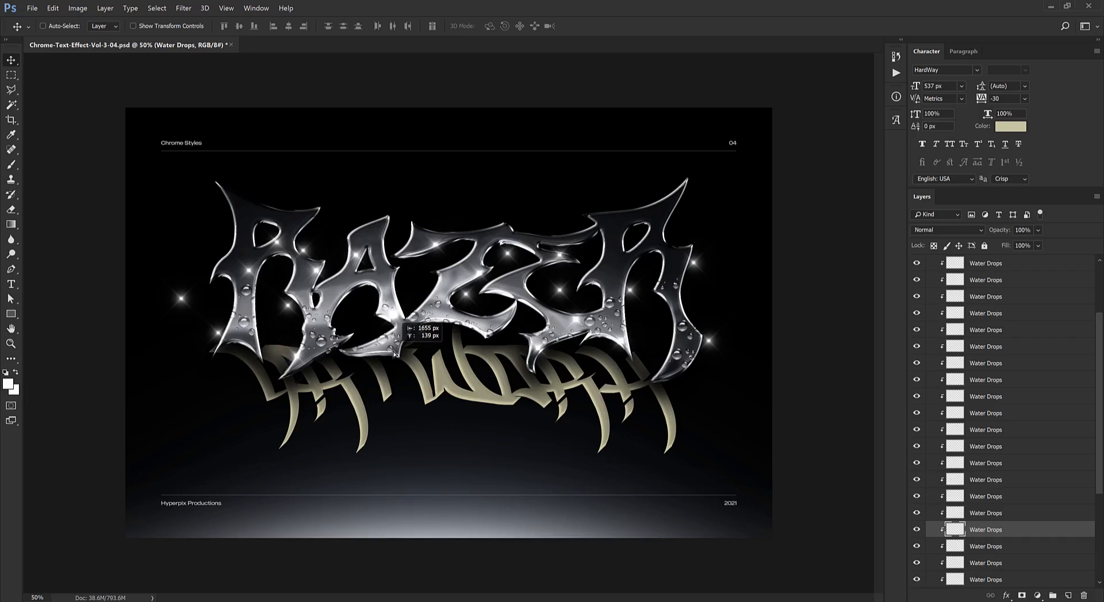
pyautogui.moveTo(345, 336); pyautogui.dragTo(397, 346)
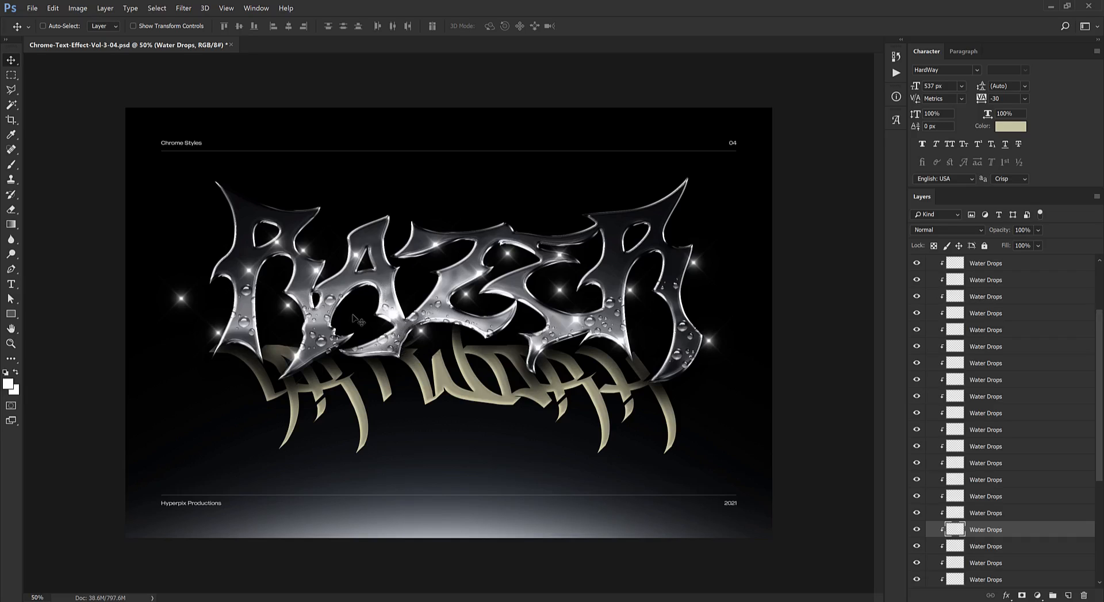
pyautogui.moveTo(346, 318); pyautogui.dragTo(315, 307)
# Hide and reshow the SHADOW group to examine the shadow cast on ARTWORK, and collapse the STYLE / WATER DROPS group
pyautogui.scroll(-5, 1012, 374)
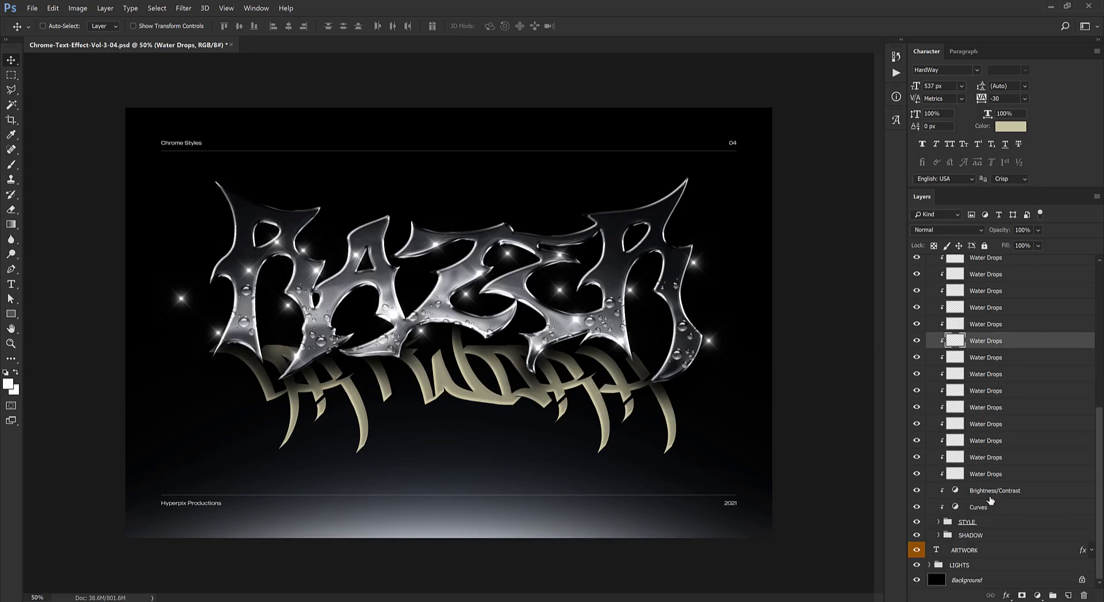
pyautogui.scroll(3, 989, 523)
pyautogui.scroll(-3, 989, 515)
pyautogui.click(983, 535)
pyautogui.click(912, 536)
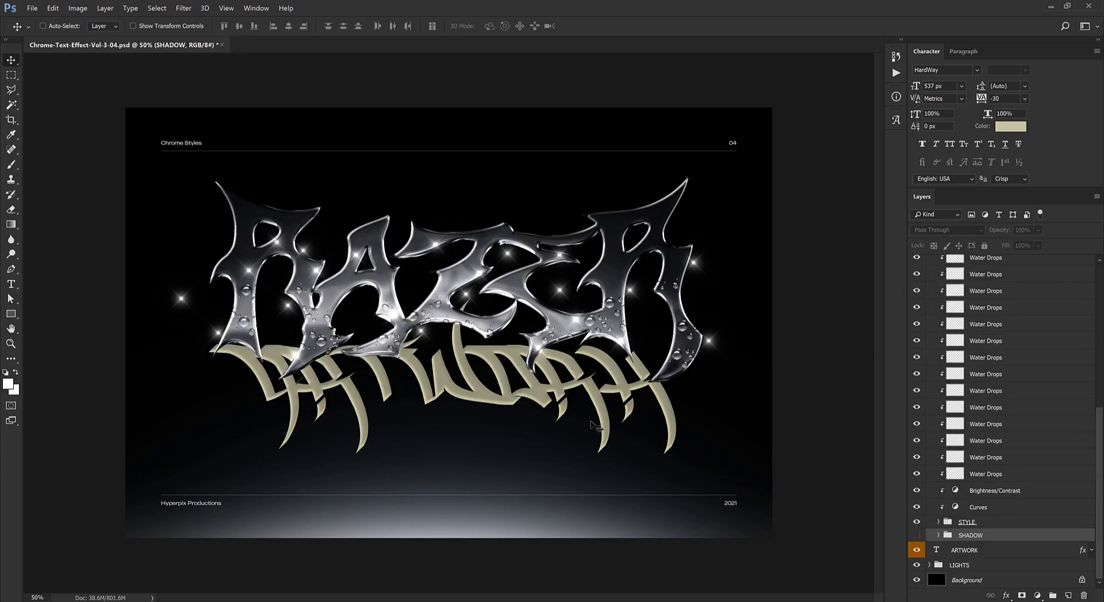
pyautogui.click(916, 535)
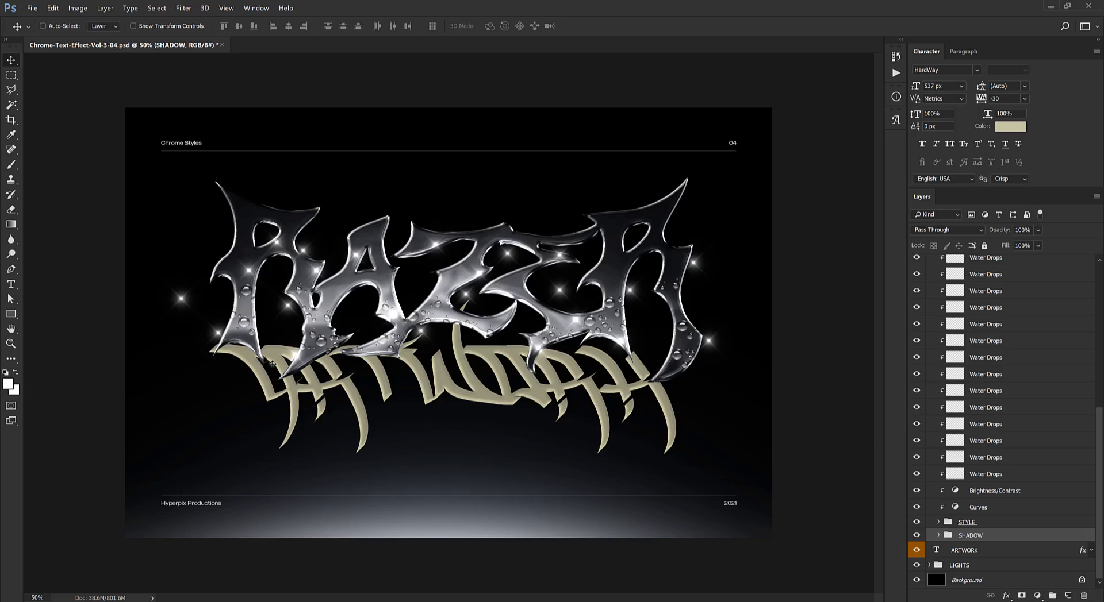
pyautogui.scroll(5, 995, 482)
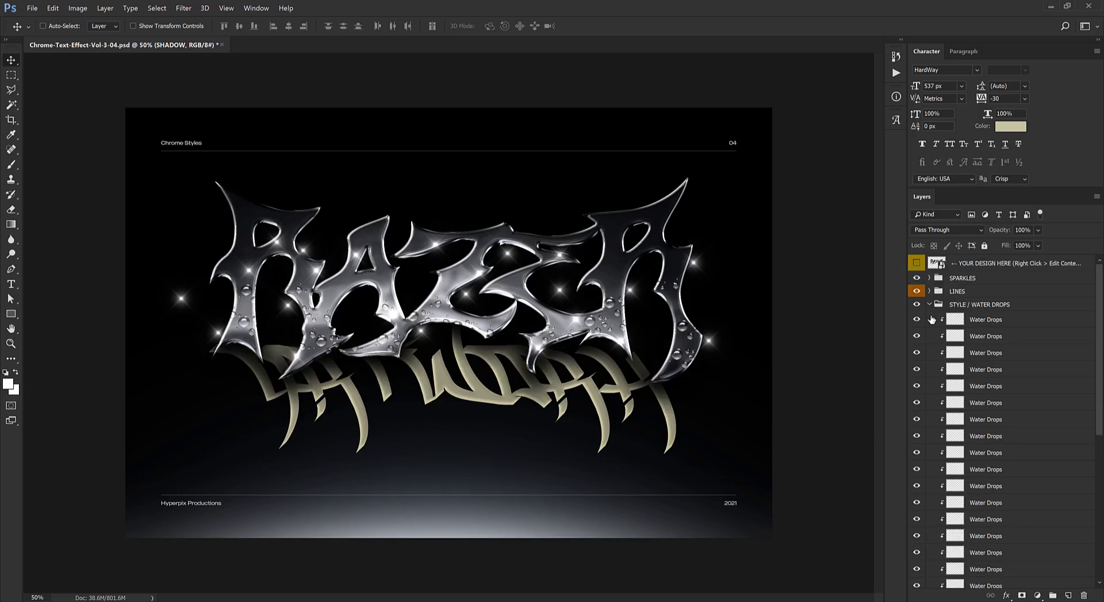
pyautogui.click(930, 305)
pyautogui.click(930, 305)
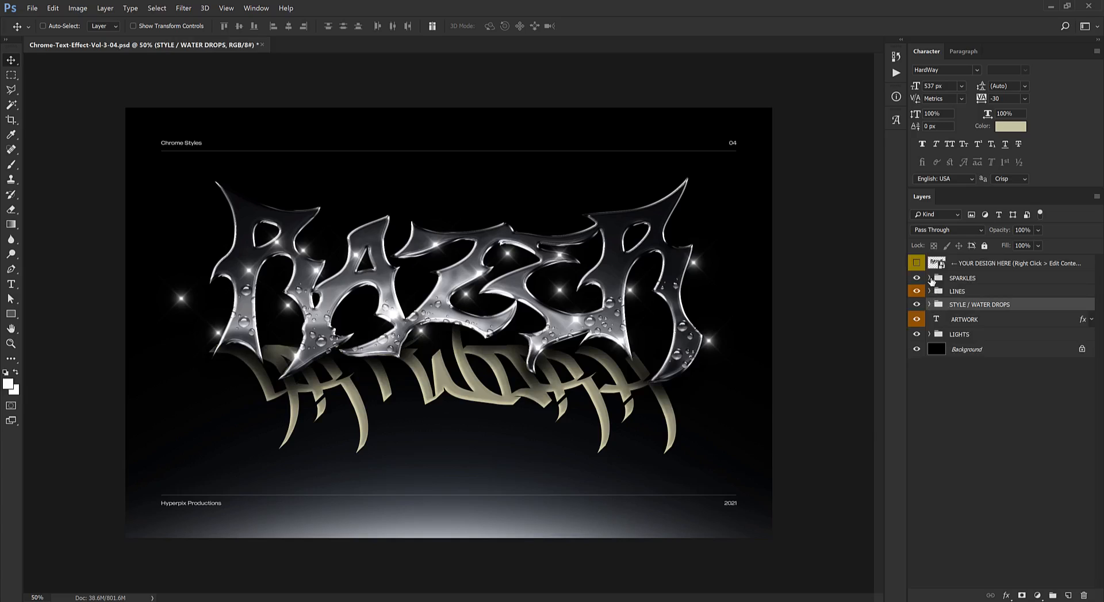
# Expand the SPARKLES group and reposition its upper Sparkle layers, placing sparkles on the edges of the final R
pyautogui.click(930, 279)
pyautogui.click(961, 298)
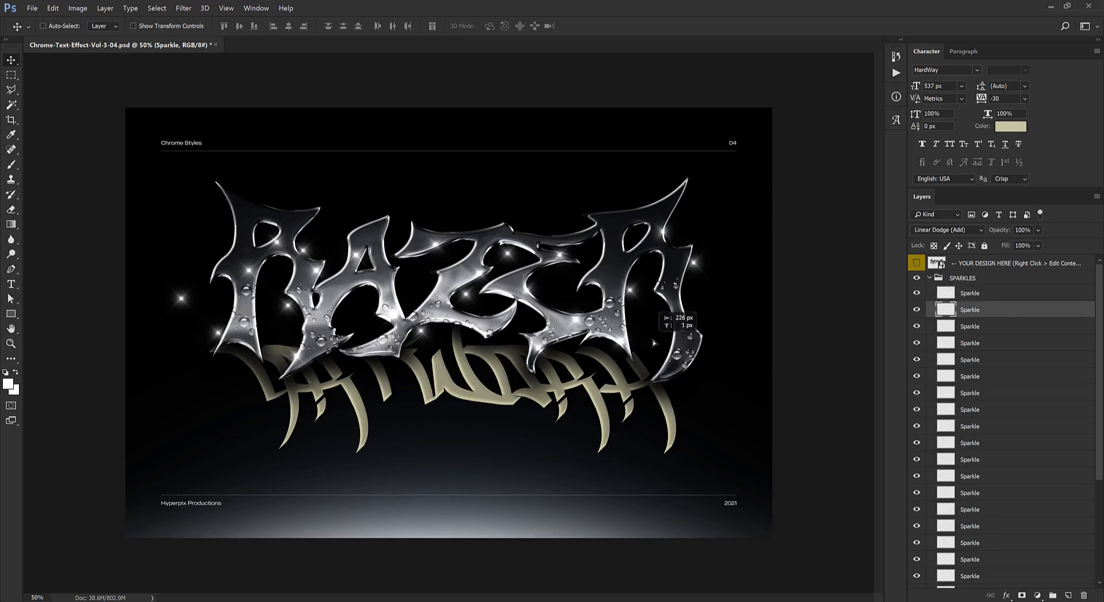
pyautogui.click(980, 396)
pyautogui.click(986, 445)
pyautogui.moveTo(471, 460); pyautogui.dragTo(449, 507)
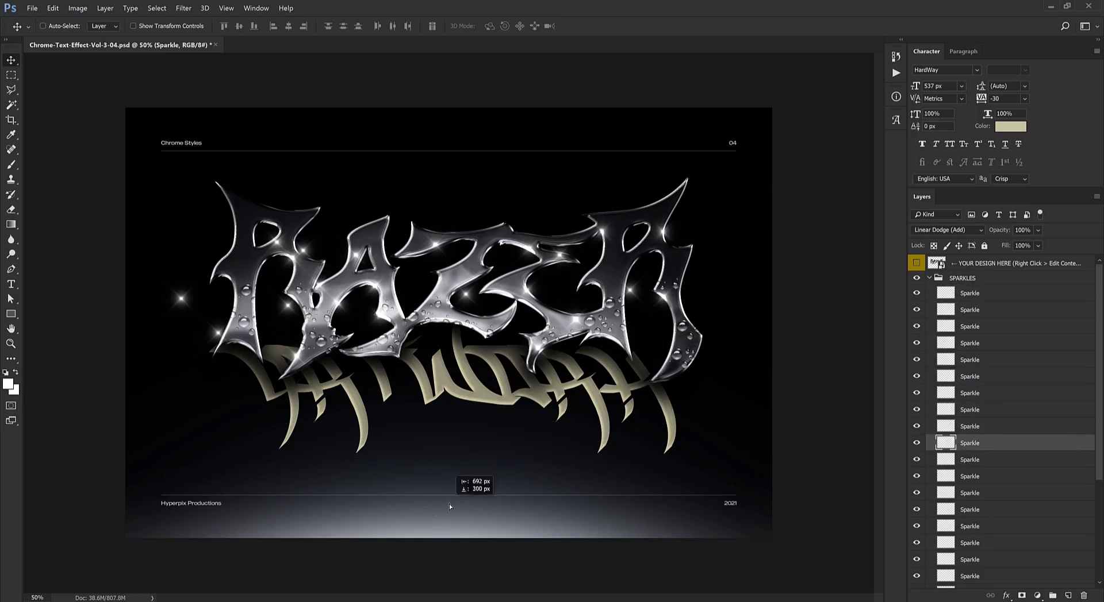
pyautogui.click(971, 461)
pyautogui.click(971, 495)
pyautogui.click(972, 511)
pyautogui.moveTo(483, 414); pyautogui.dragTo(499, 458)
# Move the remaining sparkles, including the stray one beside the first R, onto the letter edges and collapse the SPARKLES group
pyautogui.scroll(-5, 979, 460)
pyautogui.click(979, 398)
pyautogui.click(971, 409)
pyautogui.click(972, 427)
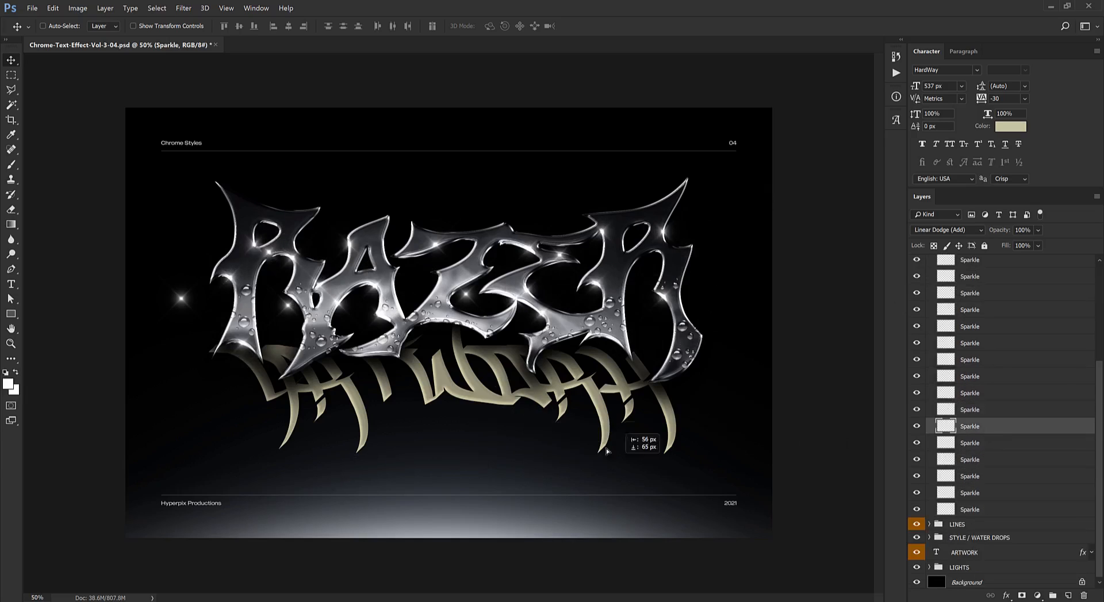
pyautogui.click(972, 443)
pyautogui.click(972, 460)
pyautogui.click(972, 477)
pyautogui.click(972, 494)
pyautogui.click(977, 510)
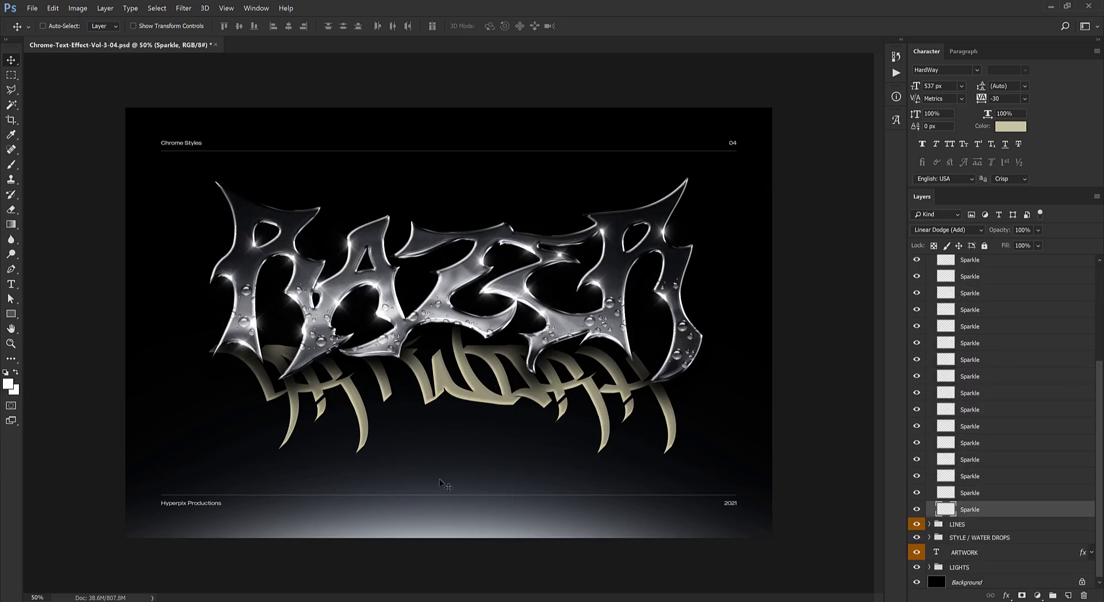
pyautogui.moveTo(446, 484); pyautogui.dragTo(543, 497)
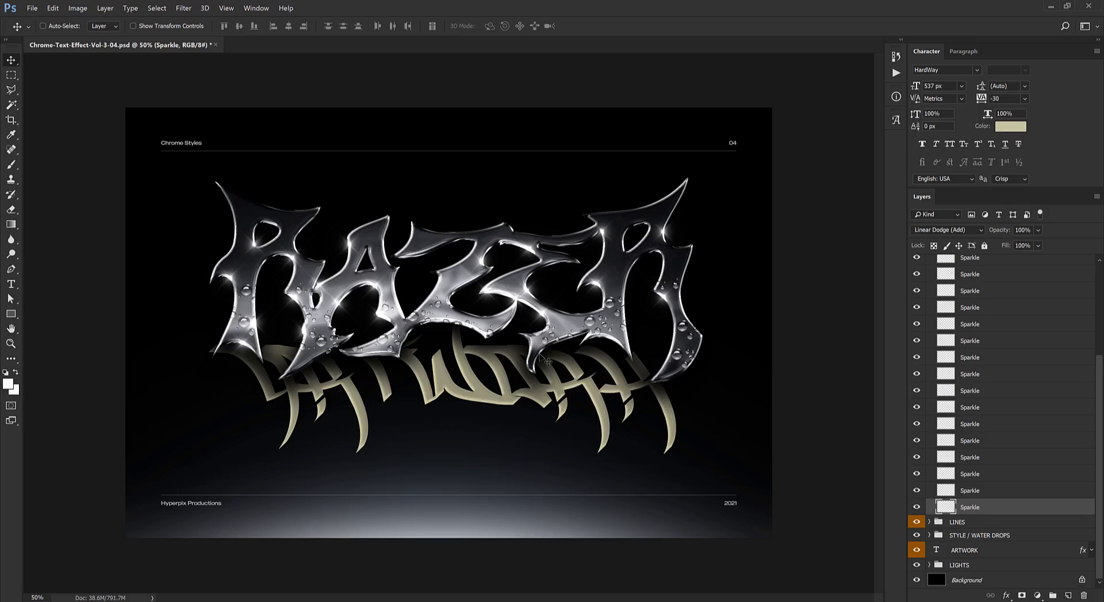
pyautogui.scroll(2, 1024, 423)
pyautogui.scroll(5, 1024, 424)
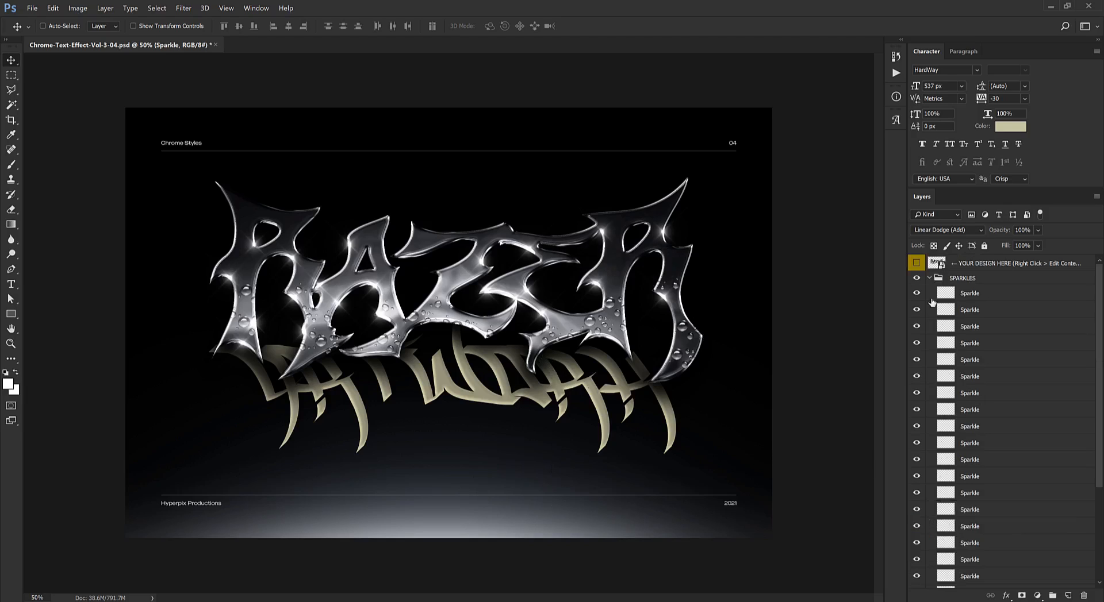
pyautogui.click(943, 275)
pyautogui.click(929, 278)
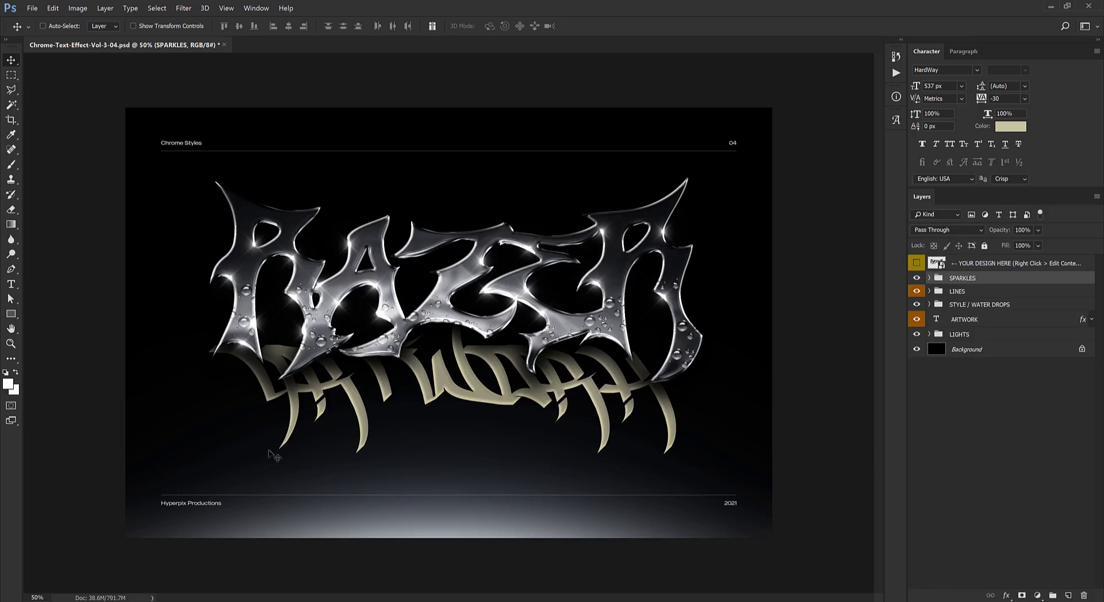
# Switch to the Cover folder in File Explorer and open its Image file in Photoshop as a separate document
pyautogui.click(133, 582)
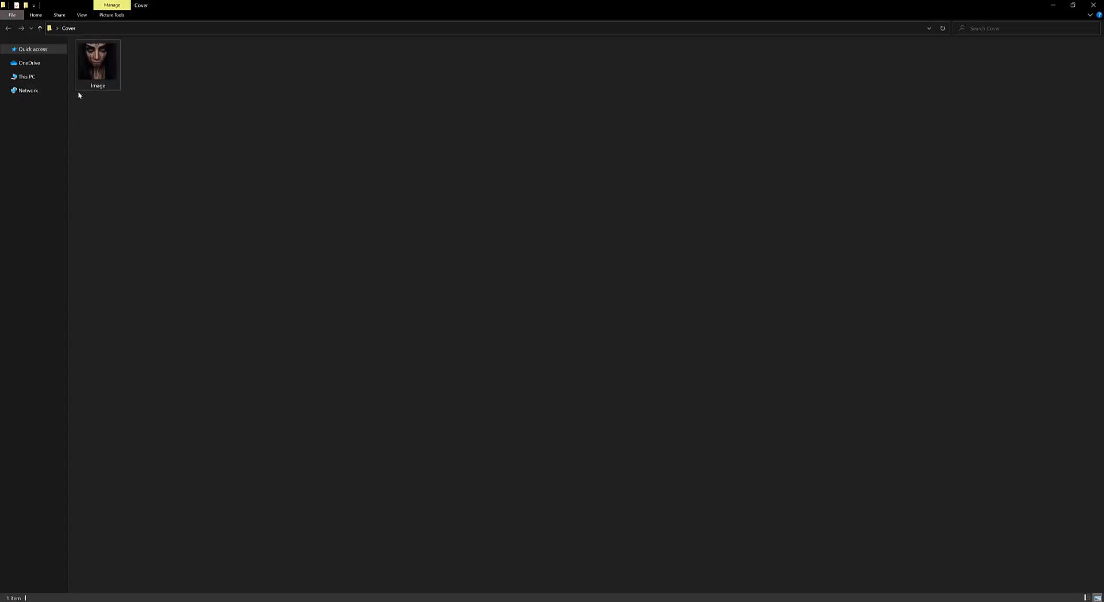
pyautogui.moveTo(97, 60); pyautogui.dragTo(435, 247)
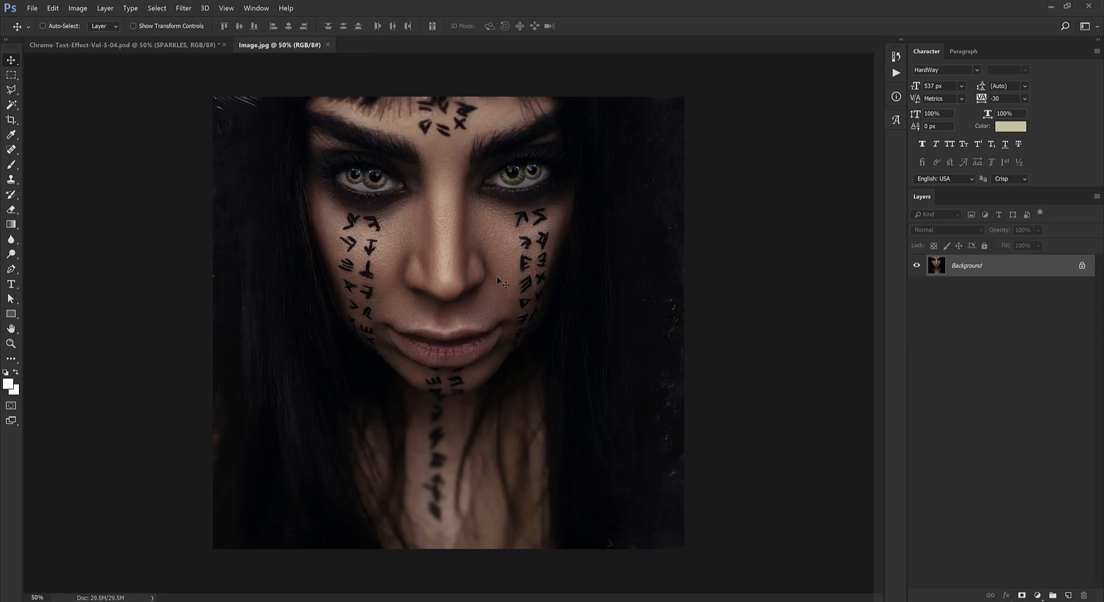
# Copy the SPARKLES and STYLE / WATER DROPS groups and the ARTWORK layer from Chrome-Text-Effect-Vol-3-04.psd into Image.jpg
pyautogui.hotkey('ctrl', 'Tab')
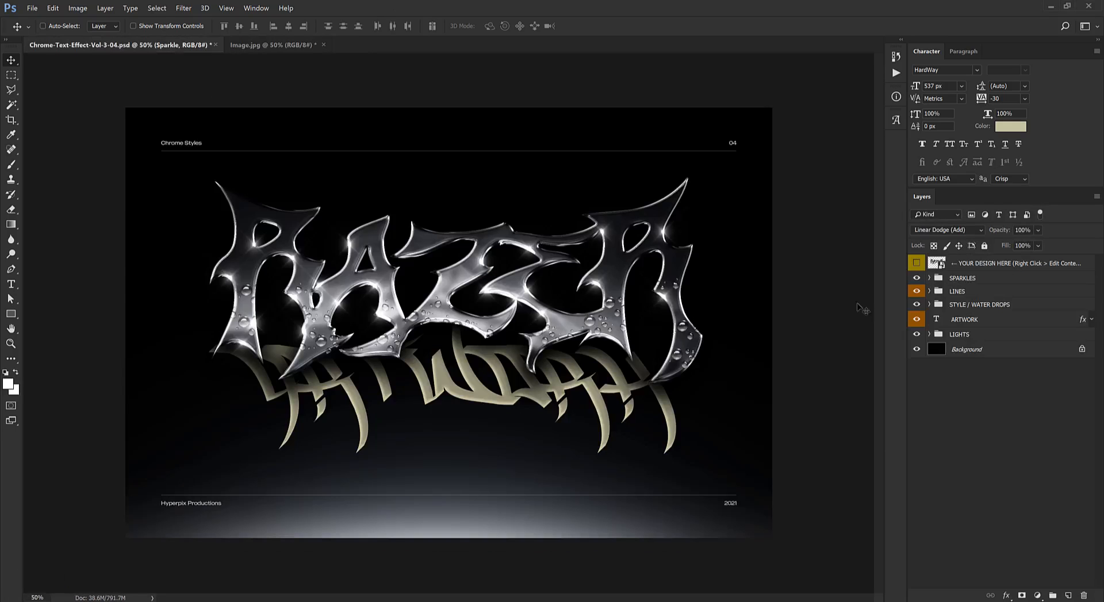
pyautogui.click(969, 279)
pyautogui.keyDown('ctrl'); pyautogui.click(974, 304); pyautogui.keyUp('ctrl')
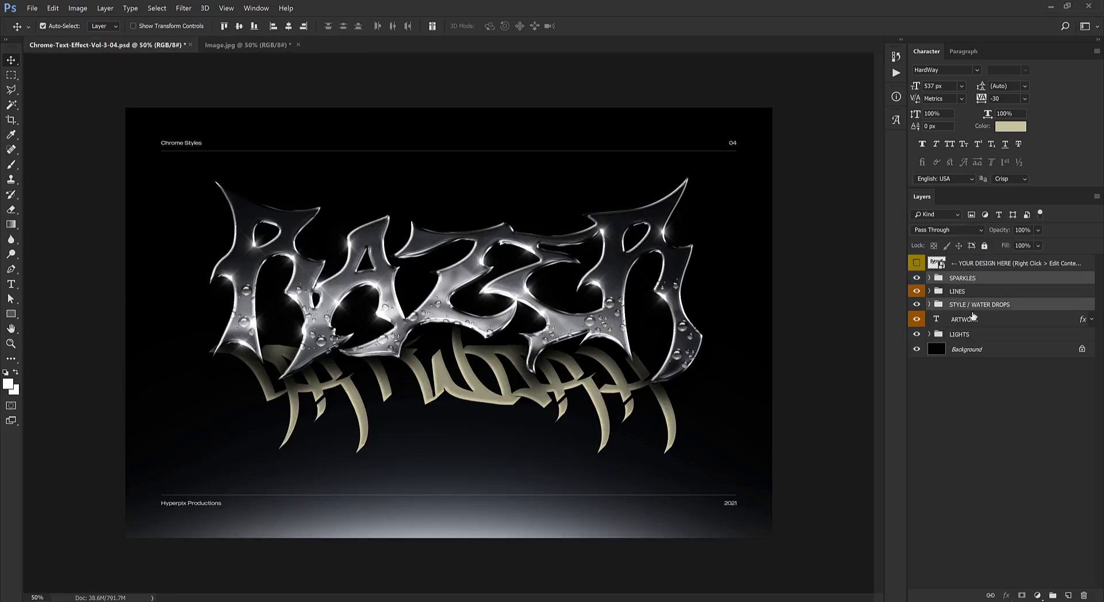
pyautogui.keyDown('ctrl'); pyautogui.click(974, 319); pyautogui.keyUp('ctrl')
pyautogui.moveTo(469, 361)
pyautogui.mouseDown()
pyautogui.moveTo(316, 73)
pyautogui.moveTo(287, 46)
pyautogui.moveTo(458, 291)
pyautogui.moveTo(486, 372)
pyautogui.mouseUp()
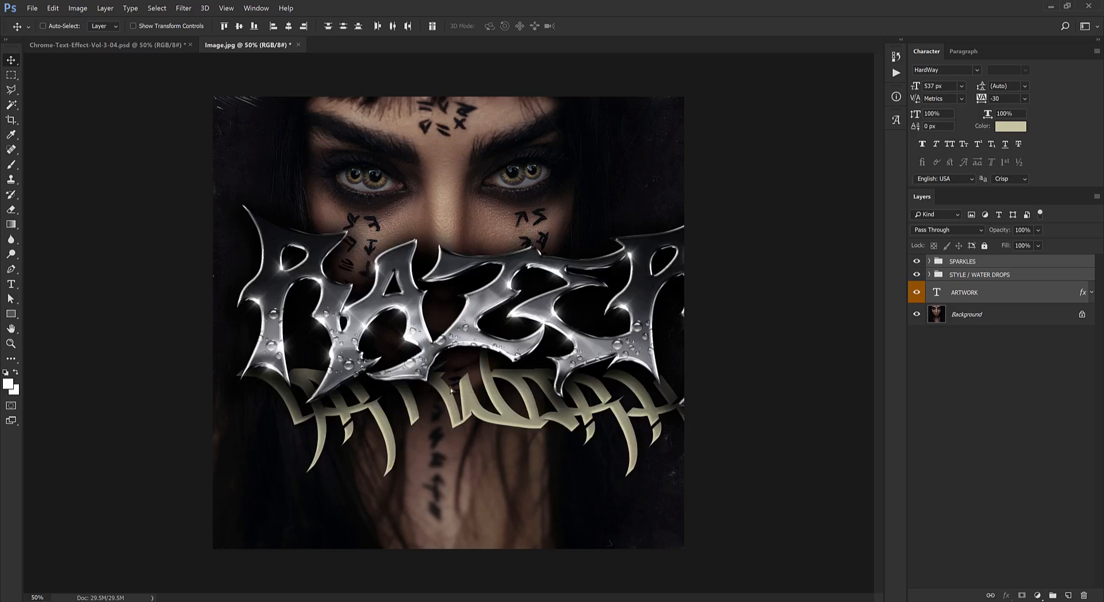
# Move the copied RAZER ARTWORK lettering down over the chin and neck, centred across the width of the portrait
pyautogui.moveTo(442, 422); pyautogui.dragTo(435, 433)
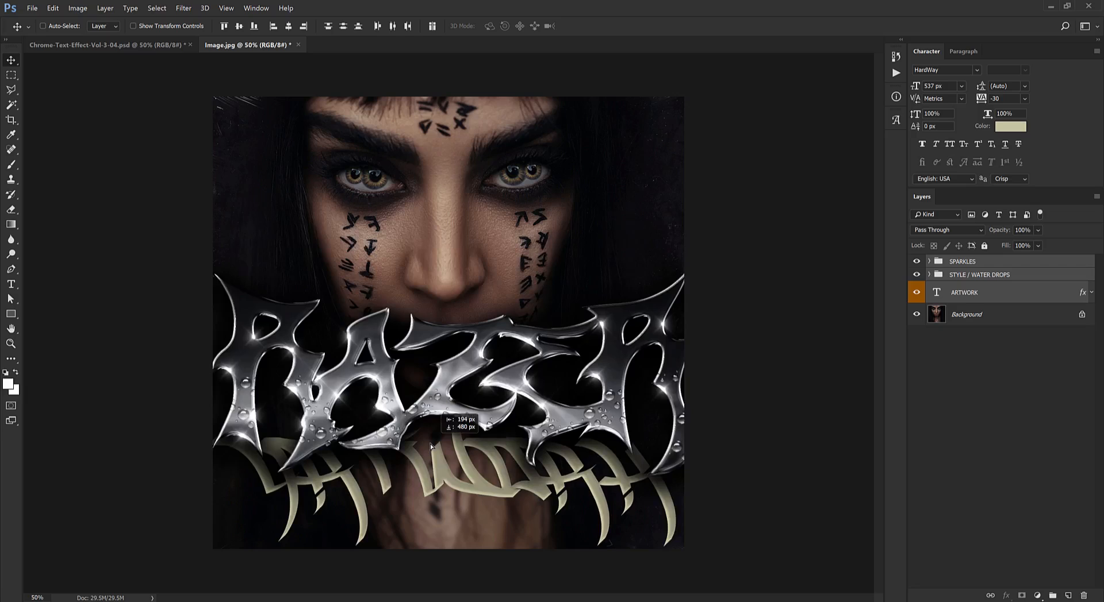
pyautogui.moveTo(430, 444); pyautogui.dragTo(441, 437)
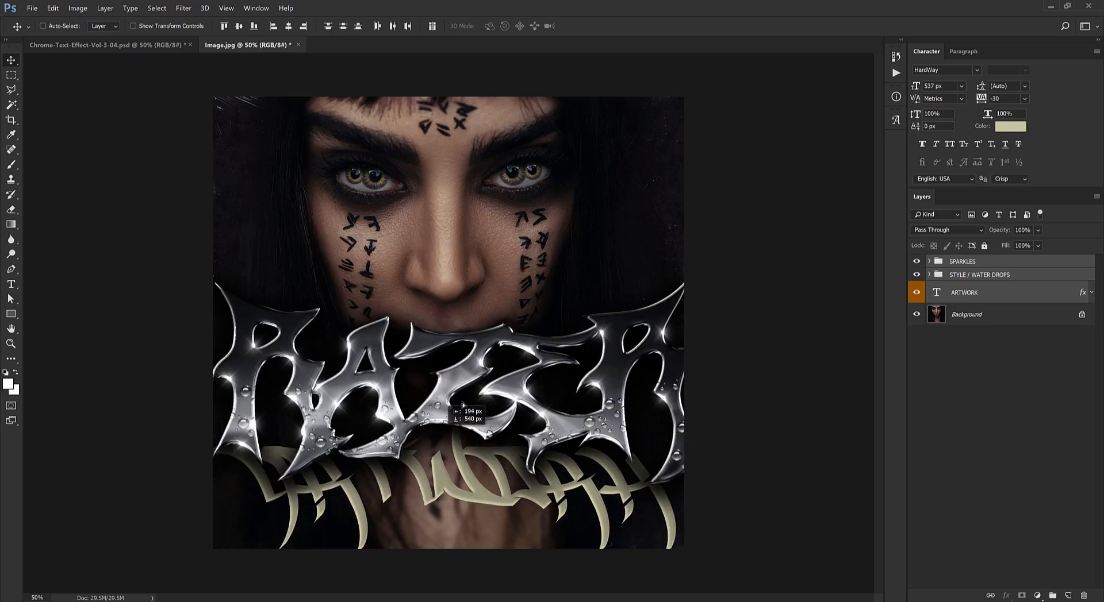
pyautogui.moveTo(447, 357); pyautogui.dragTo(447, 357)
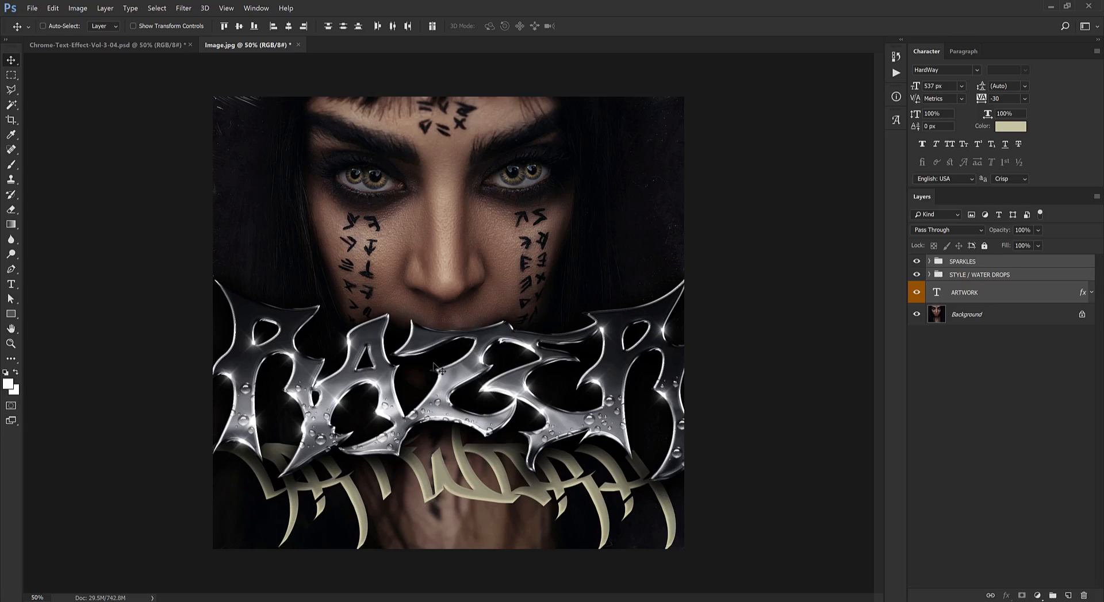
# Reduce the opacity of the SHADOW group inside STYLE / WATER DROPS to 36% and collapse the parent group
pyautogui.click(929, 275)
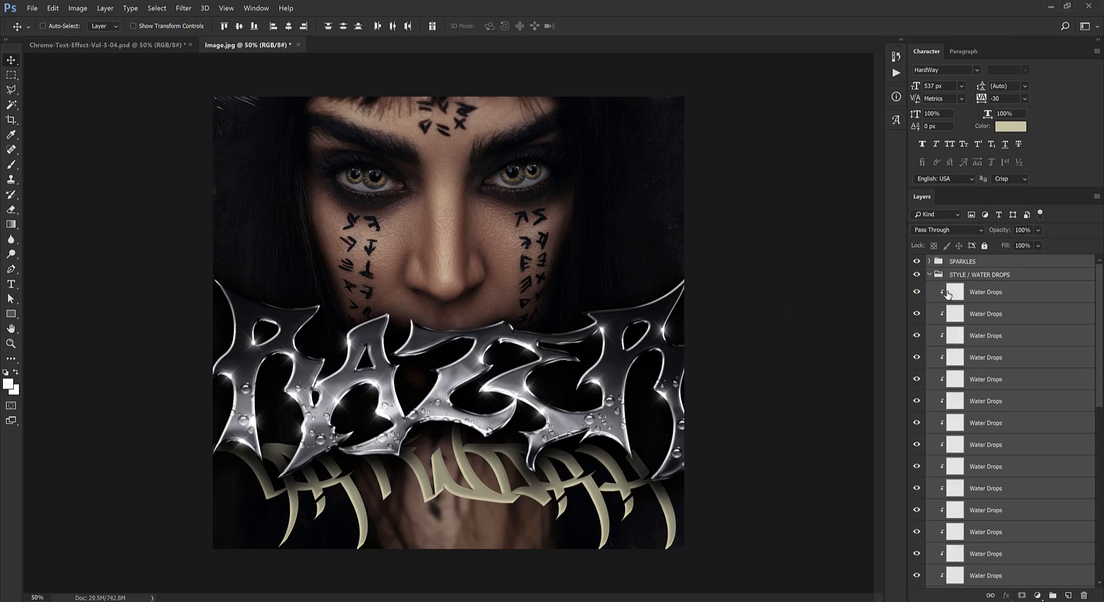
pyautogui.scroll(-10, 1095, 322)
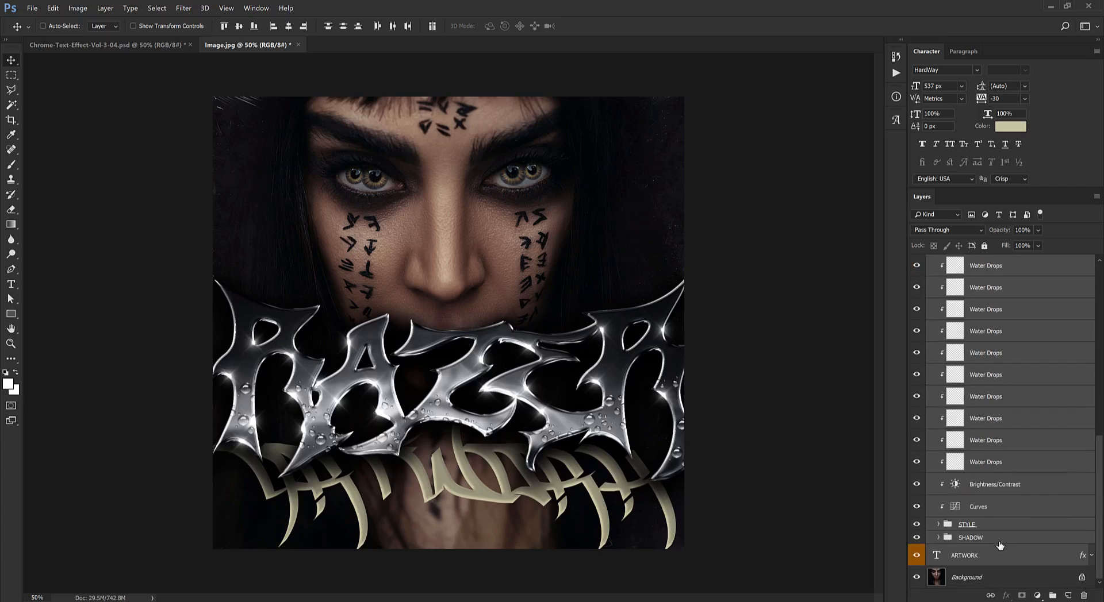
pyautogui.click(1001, 540)
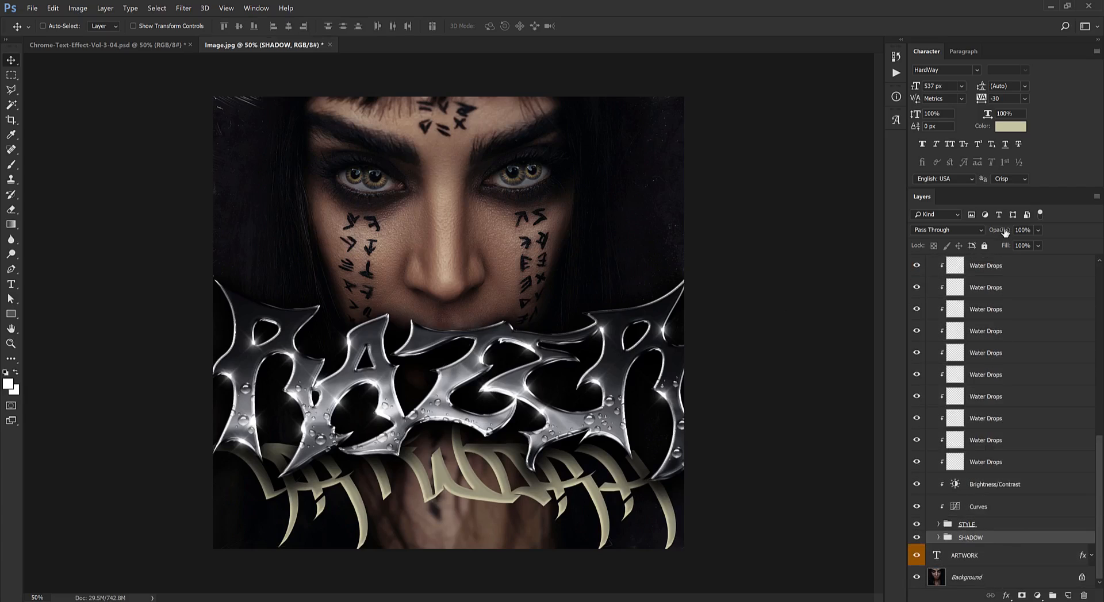
pyautogui.moveTo(1003, 231); pyautogui.dragTo(983, 234)
pyautogui.press('Return')
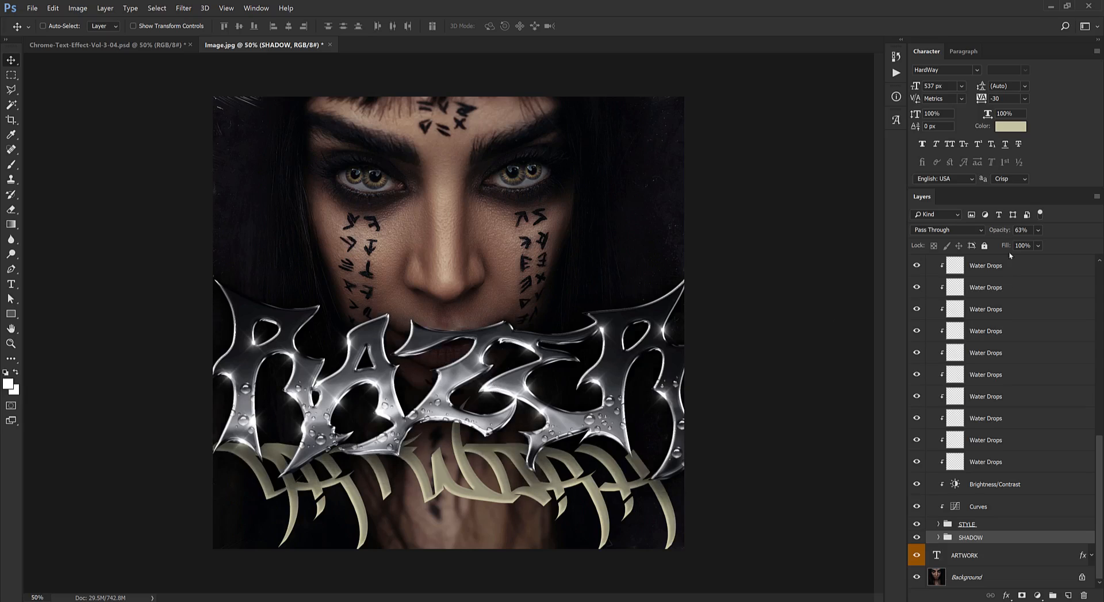
pyautogui.moveTo(999, 231); pyautogui.dragTo(980, 236)
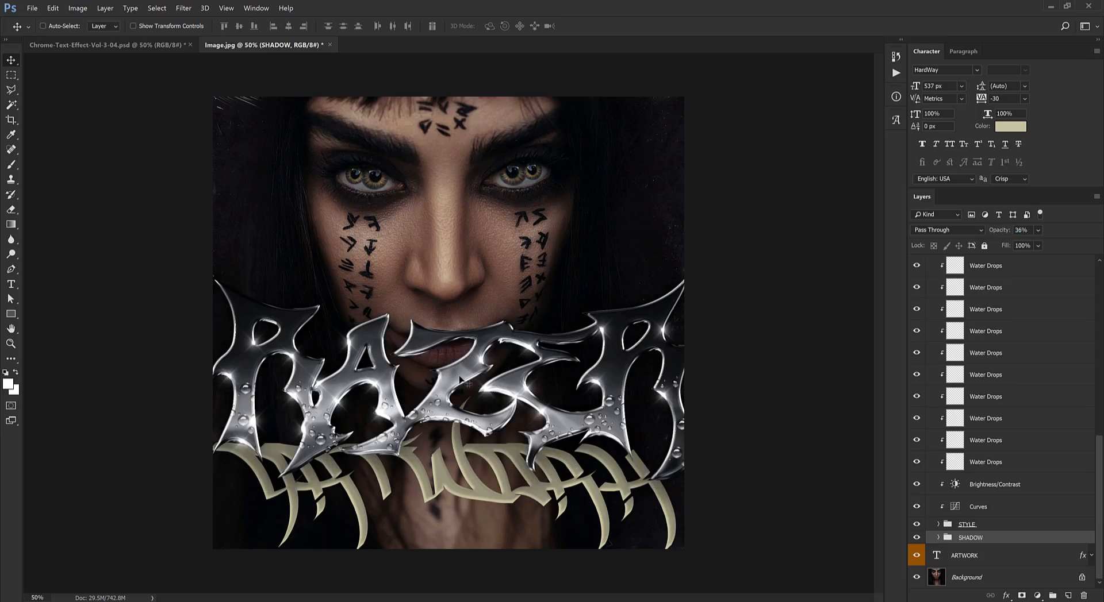
pyautogui.scroll(10, 971, 328)
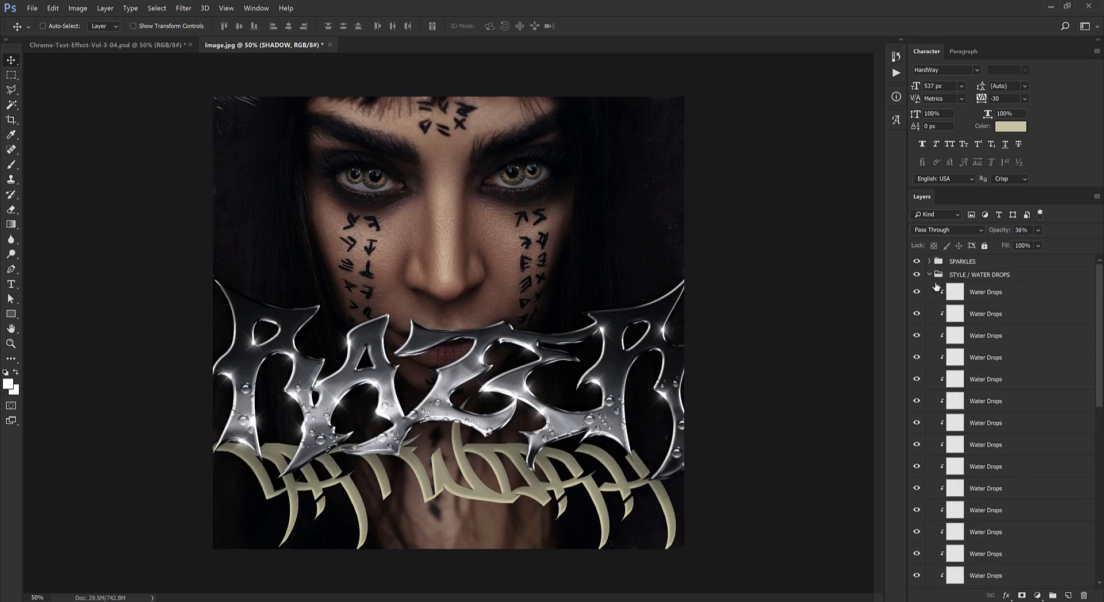
pyautogui.click(932, 275)
# Combine the SPARKLES and STYLE / WATER DROPS groups and the ARTWORK layer into one smart object
pyautogui.click(969, 294)
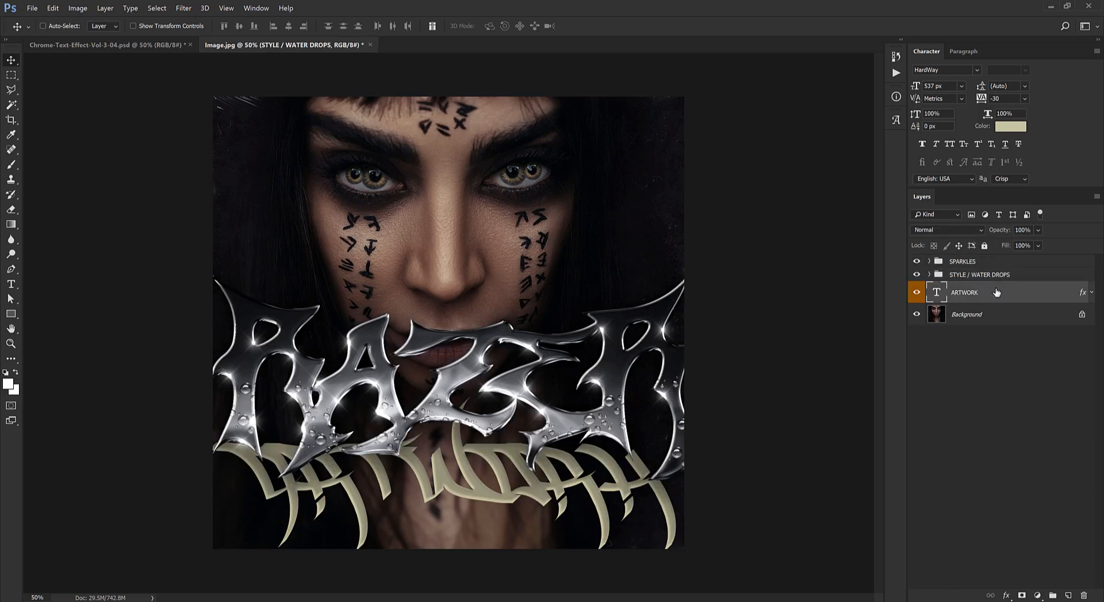
pyautogui.keyDown('shift'); pyautogui.click(979, 265); pyautogui.keyUp('shift')
pyautogui.rightClick(978, 264)
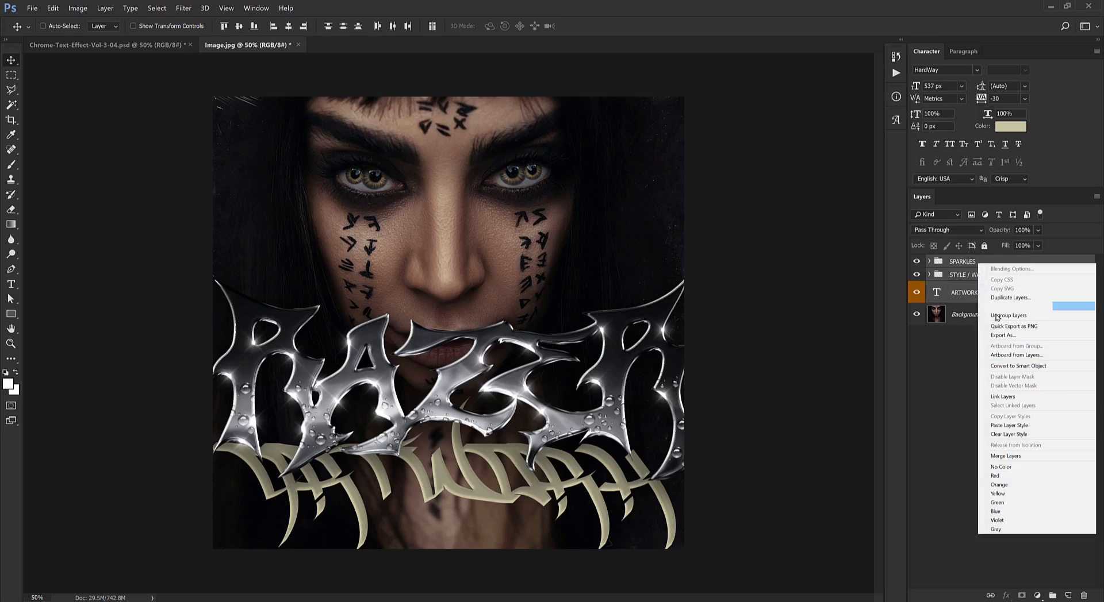
pyautogui.click(1006, 366)
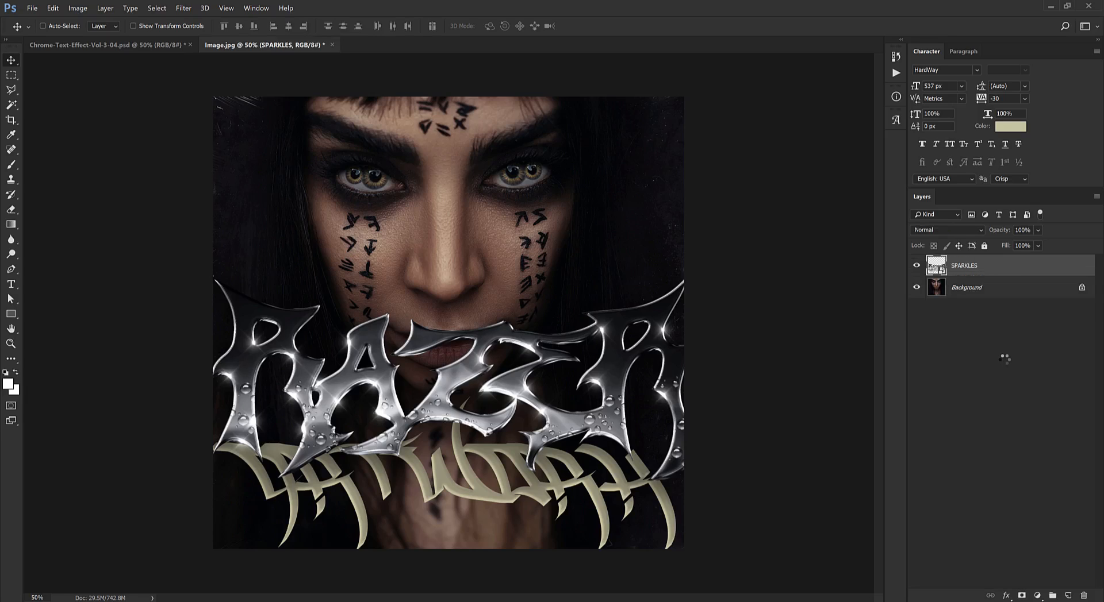
# Scale the lettering smart object to about 84.7% and position it centred over the lower half of the portrait
pyautogui.press('ctrl')
pyautogui.hotkey('ctrl', 't')
pyautogui.moveTo(771, 556); pyautogui.dragTo(728, 540)
pyautogui.moveTo(665, 449)
pyautogui.mouseDown()
pyautogui.moveTo(655, 472)
pyautogui.moveTo(654, 461)
pyautogui.mouseUp()
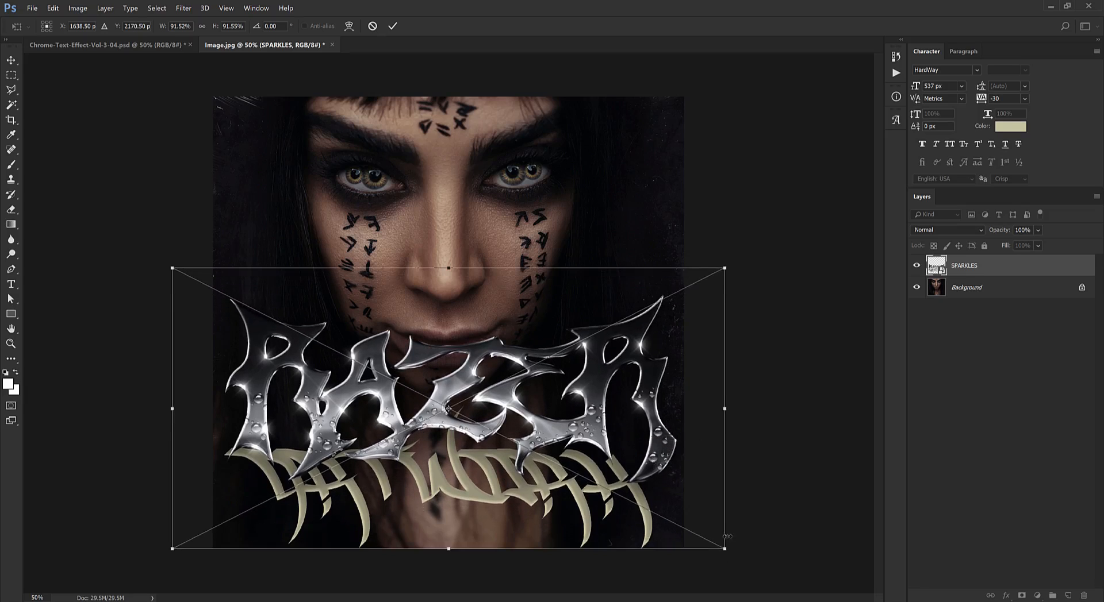
pyautogui.moveTo(725, 549); pyautogui.dragTo(704, 539)
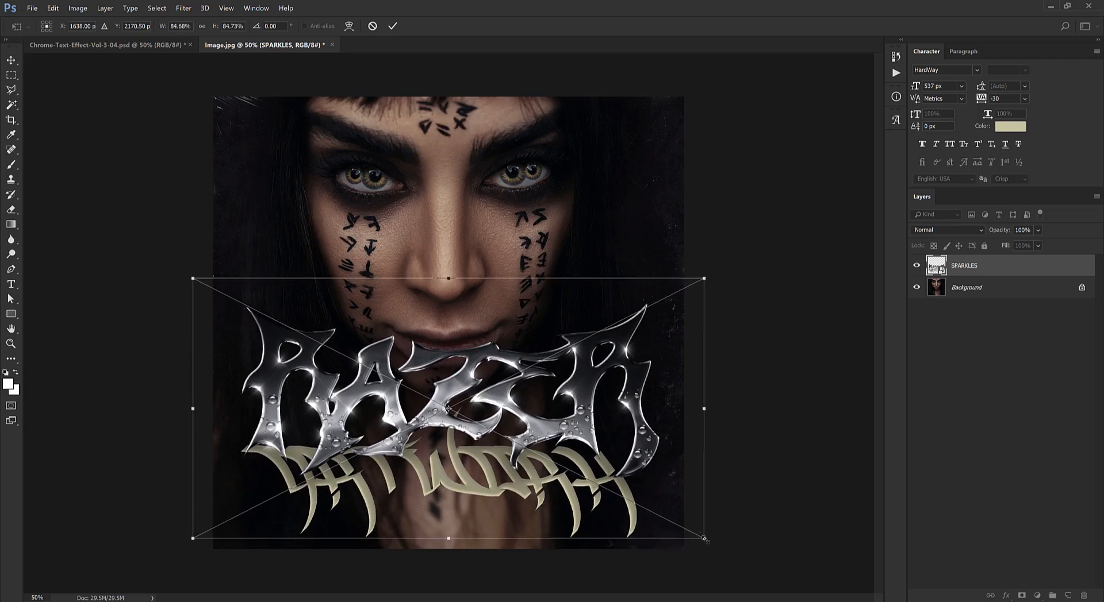
pyautogui.moveTo(602, 441)
pyautogui.mouseDown()
pyautogui.moveTo(600, 451)
pyautogui.moveTo(599, 441)
pyautogui.mouseUp()
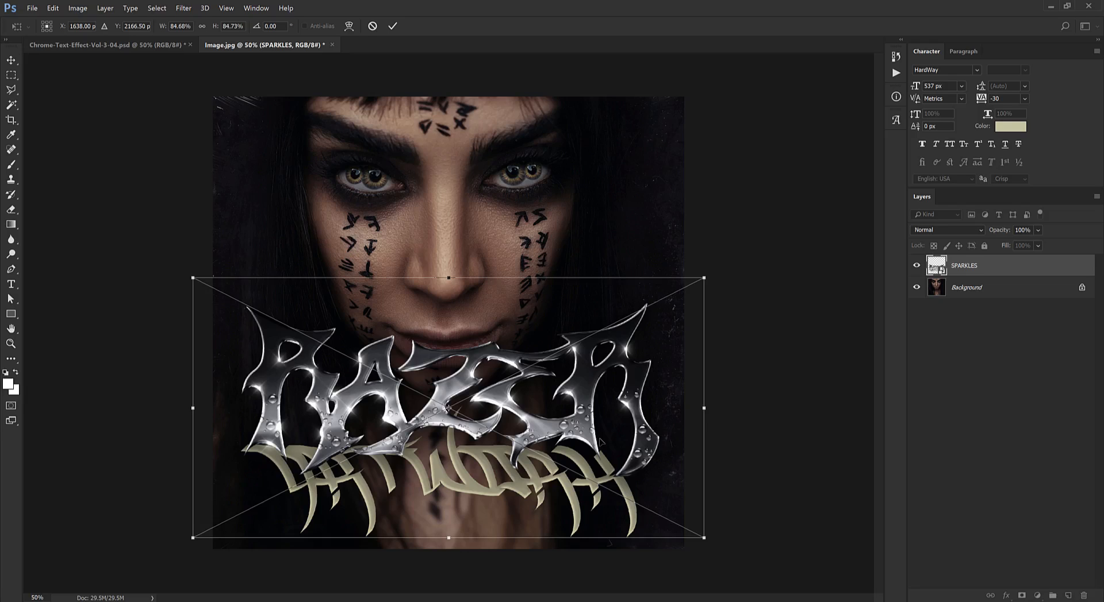
pyautogui.press('Return')
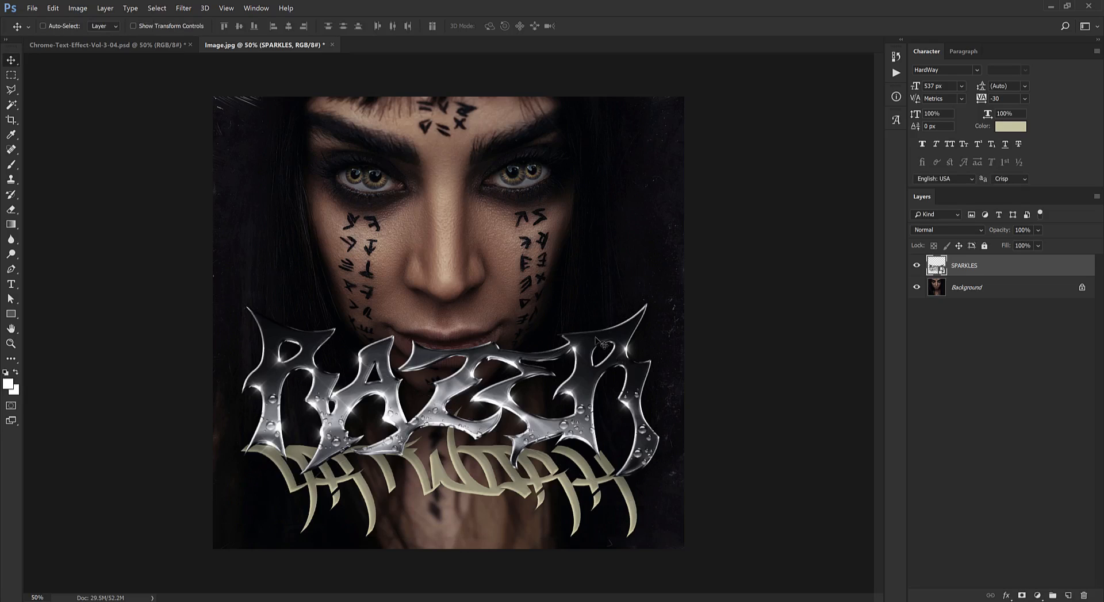
# Add a Brightness/Contrast adjustment layer above the lettering with brightness -2 and contrast 54
pyautogui.click(1038, 596)
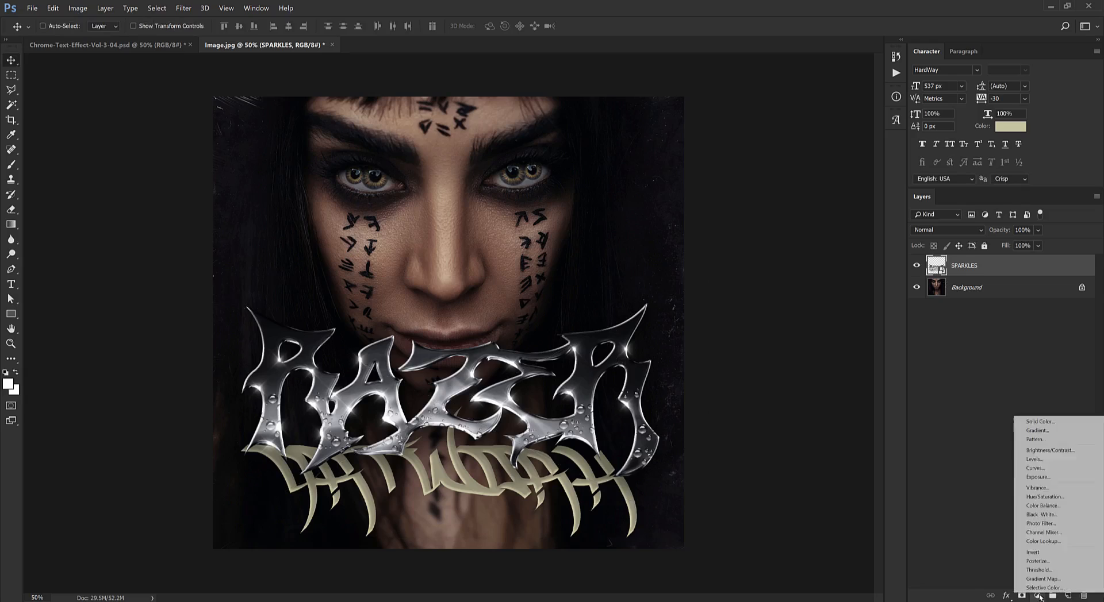
pyautogui.click(1048, 451)
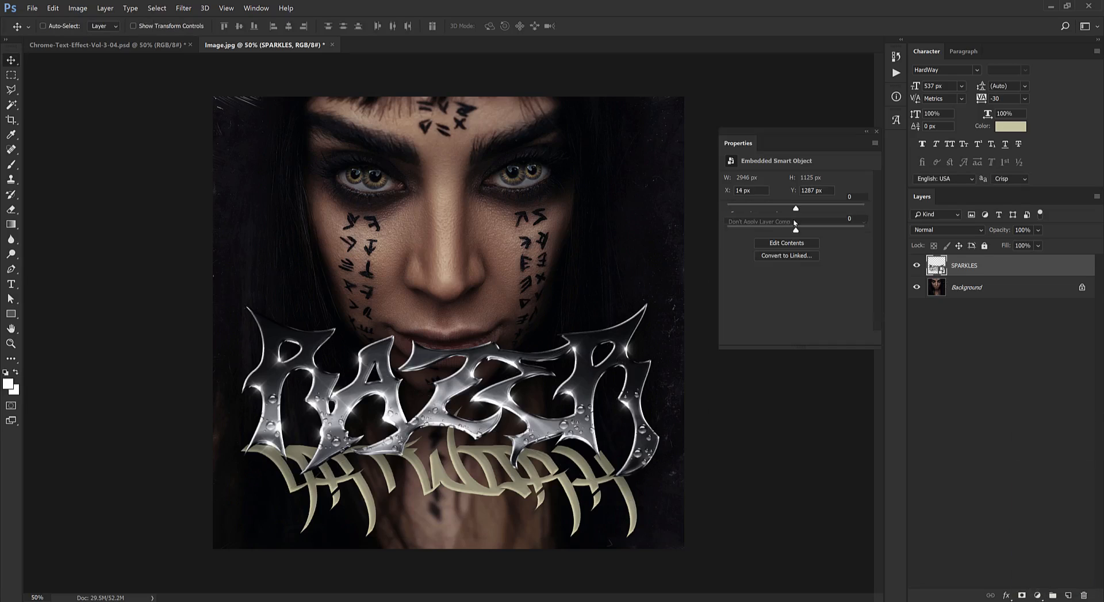
pyautogui.moveTo(796, 230)
pyautogui.mouseDown()
pyautogui.moveTo(826, 237)
pyautogui.moveTo(785, 209)
pyautogui.moveTo(795, 208)
pyautogui.mouseUp()
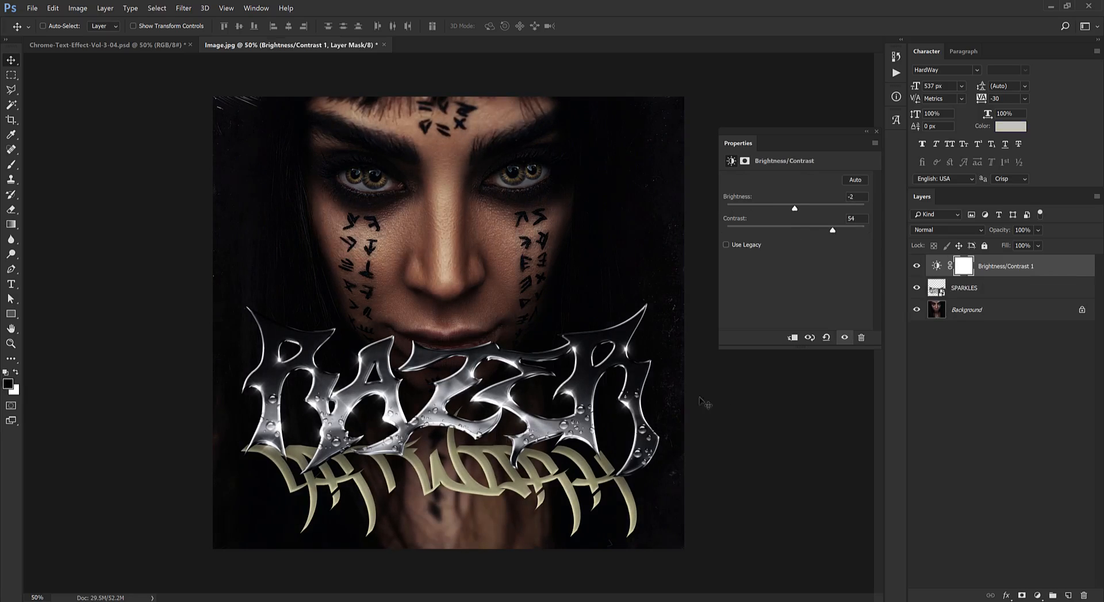
# Add a Color Balance adjustment layer, adjust its midtones, and set the shadows to cyan-red -6, magenta-green +1 and yellow-blue +9
pyautogui.click(1037, 595)
pyautogui.click(1041, 509)
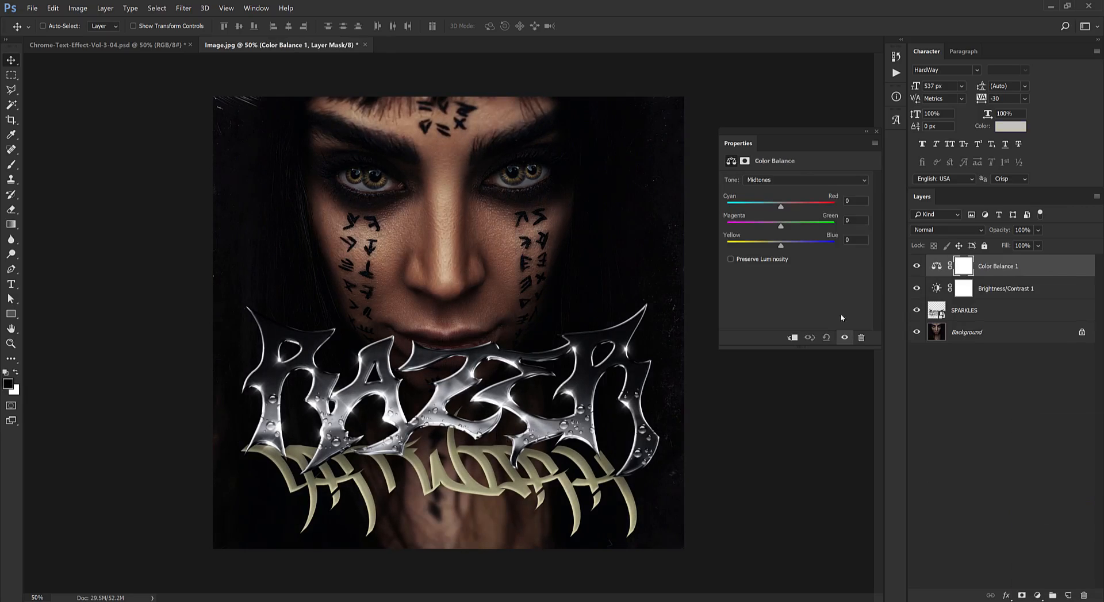
pyautogui.moveTo(774, 246); pyautogui.dragTo(773, 207)
pyautogui.click(792, 180)
pyautogui.click(773, 189)
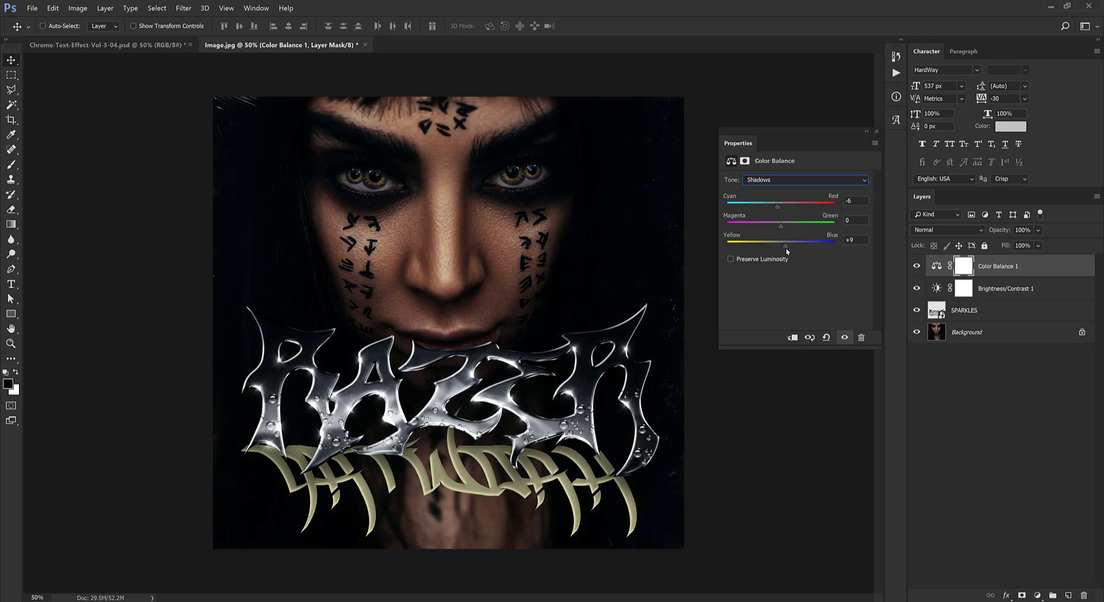
pyautogui.moveTo(782, 229); pyautogui.dragTo(782, 236)
# Set the Color Balance highlights to cyan-red +8, magenta-green -1 and yellow-blue -4, and close the adjustment properties
pyautogui.click(782, 180)
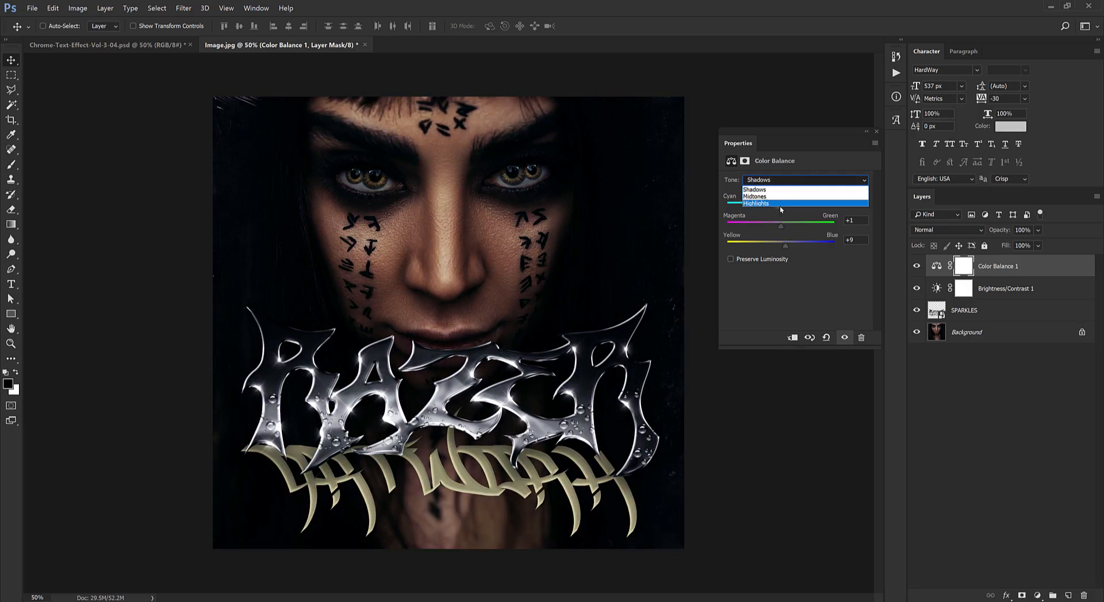
pyautogui.click(781, 208)
pyautogui.moveTo(780, 207); pyautogui.dragTo(784, 207)
pyautogui.moveTo(784, 247); pyautogui.dragTo(781, 228)
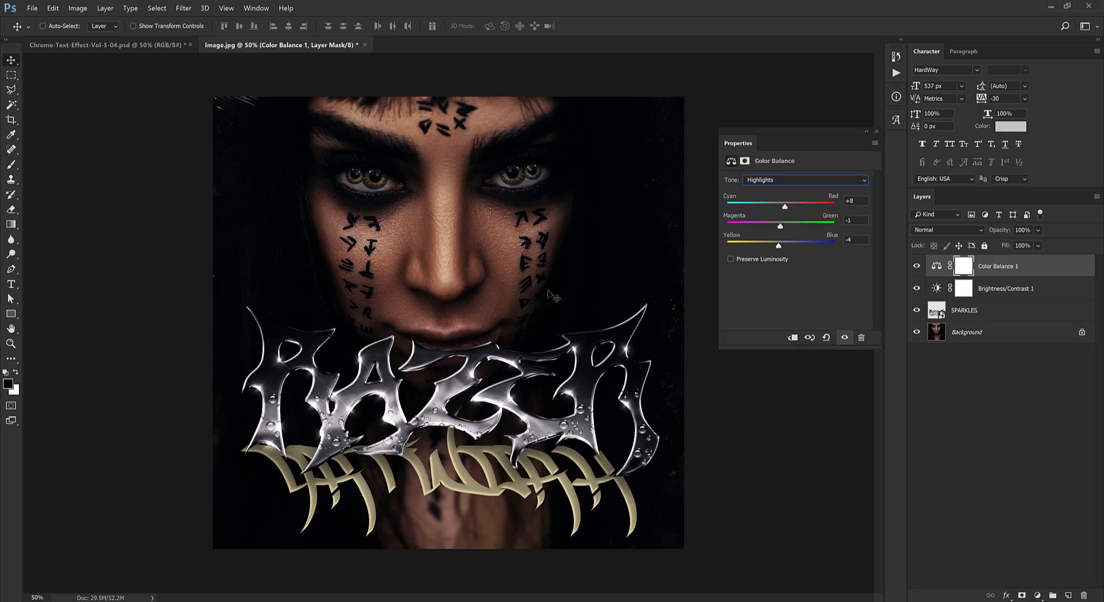
pyautogui.click(875, 131)
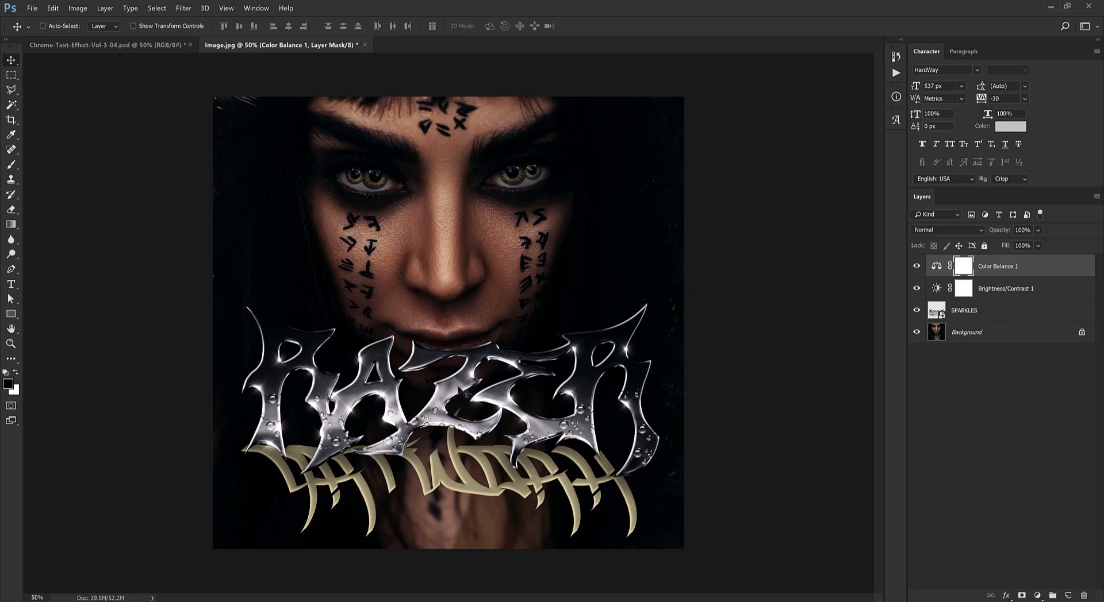
# Examine the finished cover enlarged in full-screen mode, from the chrome lettering up to the eyes
pyautogui.scroll(1, 448, 408)
pyautogui.press('f')
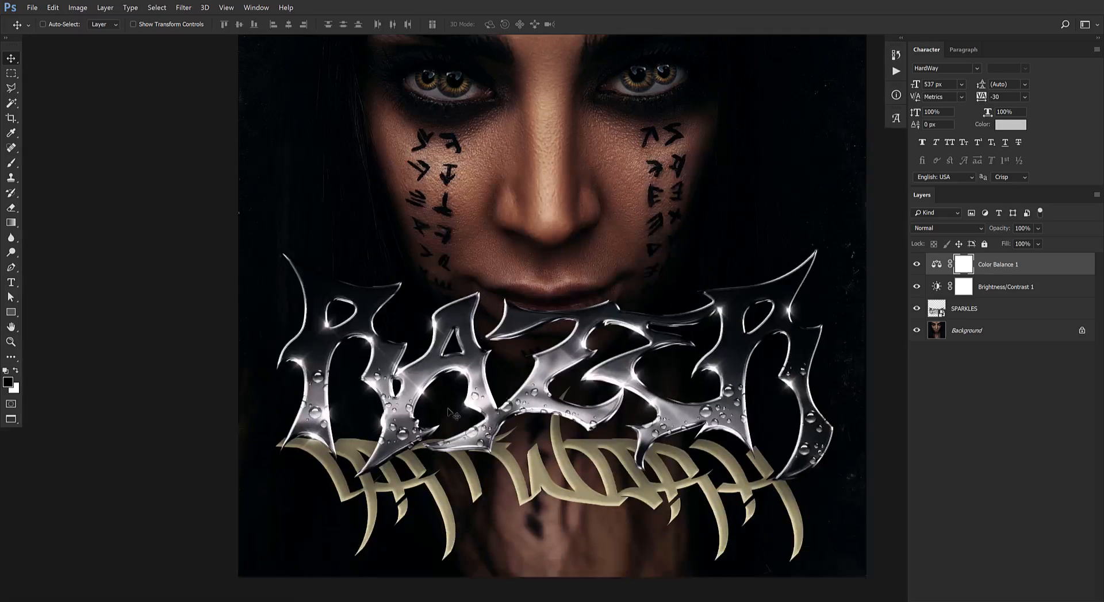
pyautogui.press('f')
pyautogui.click(494, 395)
pyautogui.moveTo(494, 395); pyautogui.dragTo(466, 566)
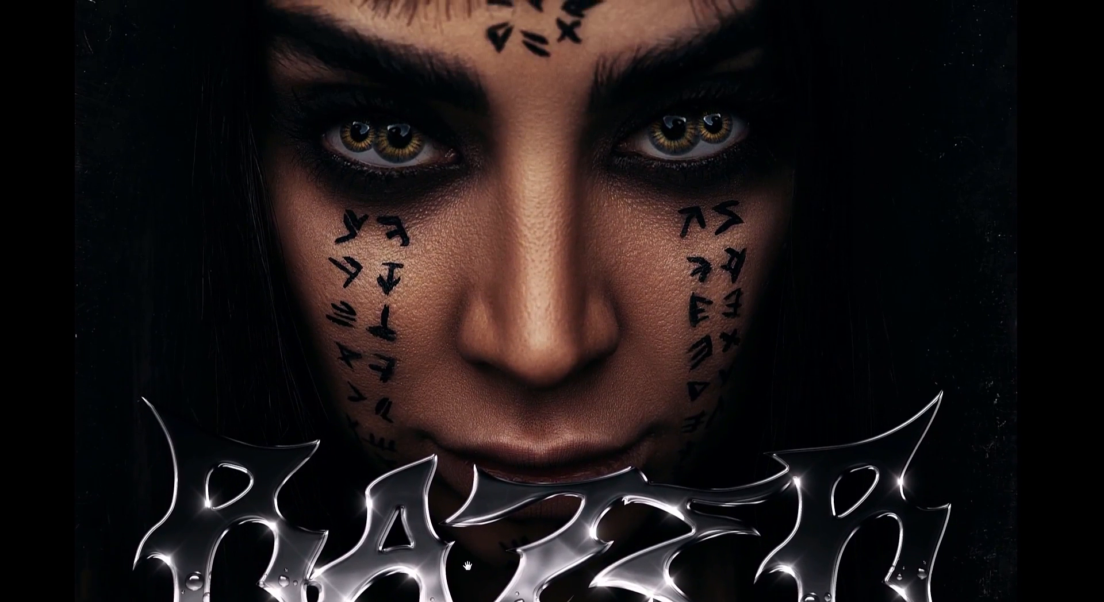